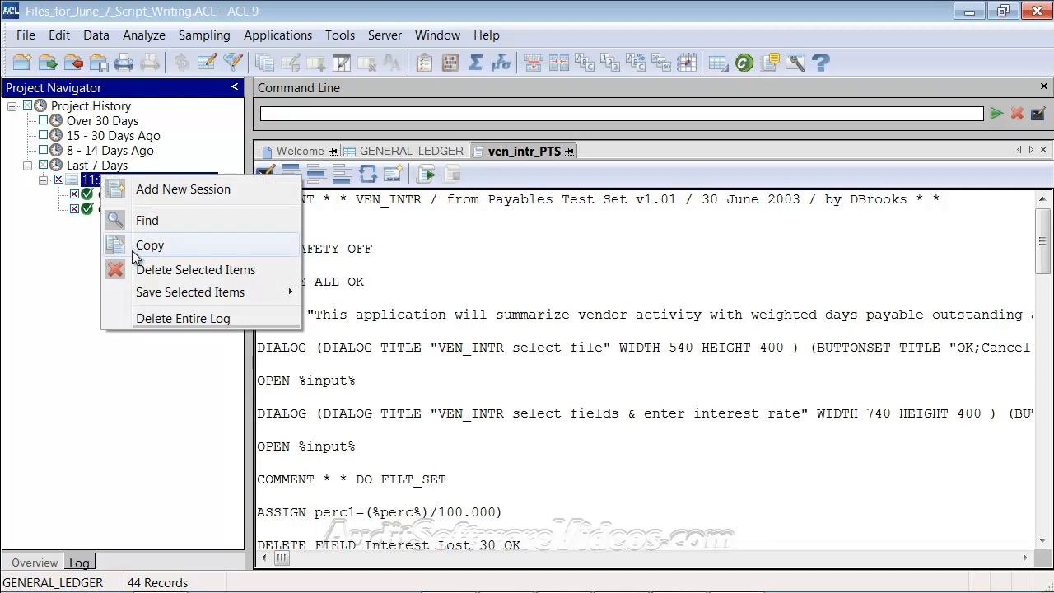
- Delete the selected log items and add a new log session with a name starting "Two Minute"
click(142, 270)
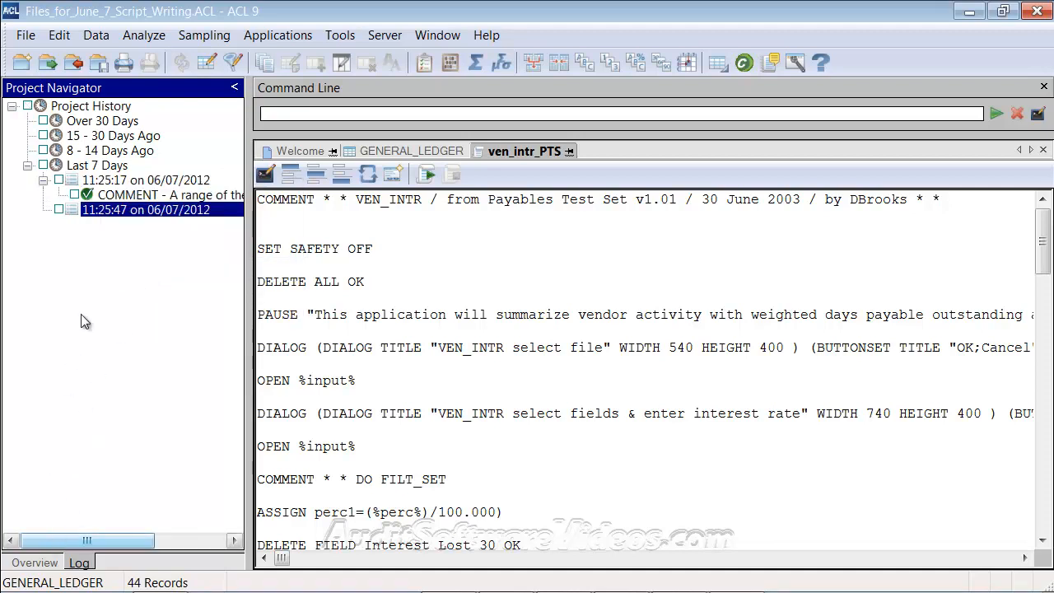
right_click(98, 215)
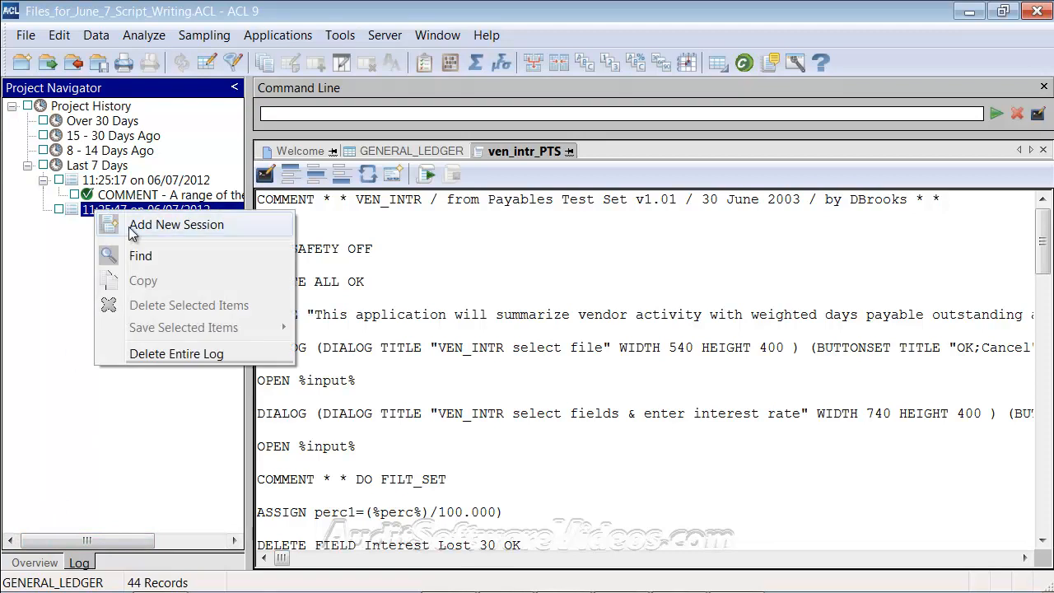
click(130, 227)
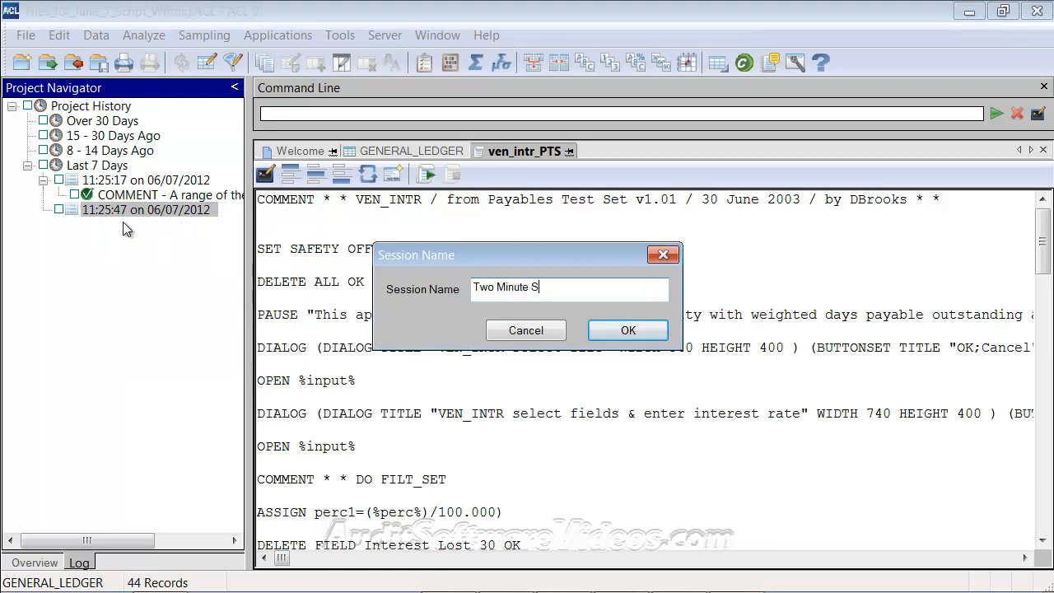
key(Return)
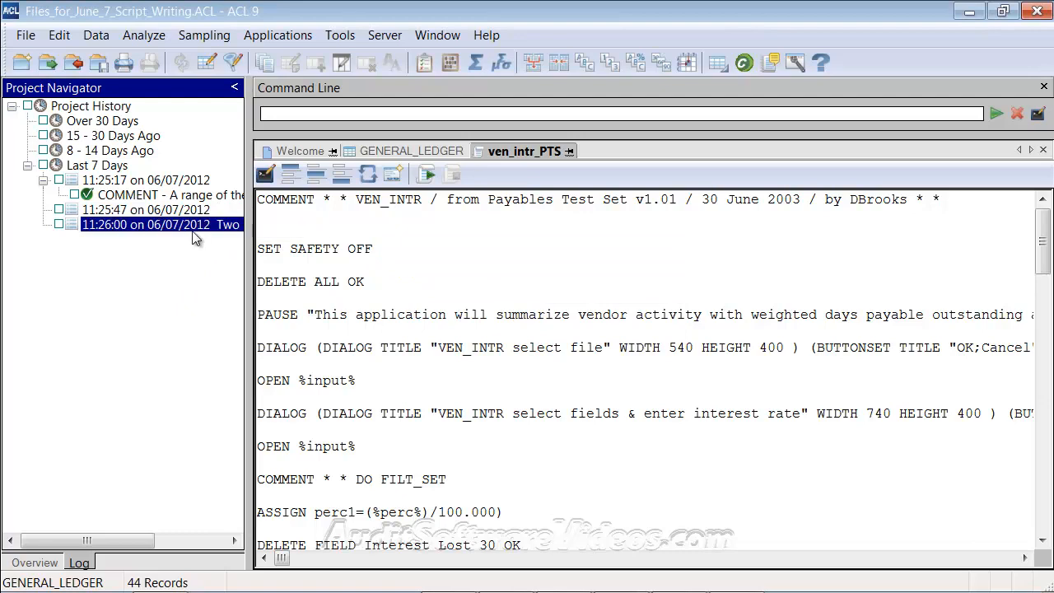
- Close the ven_intr_PTS script and the GENERAL_LEDGER table
click(1042, 150)
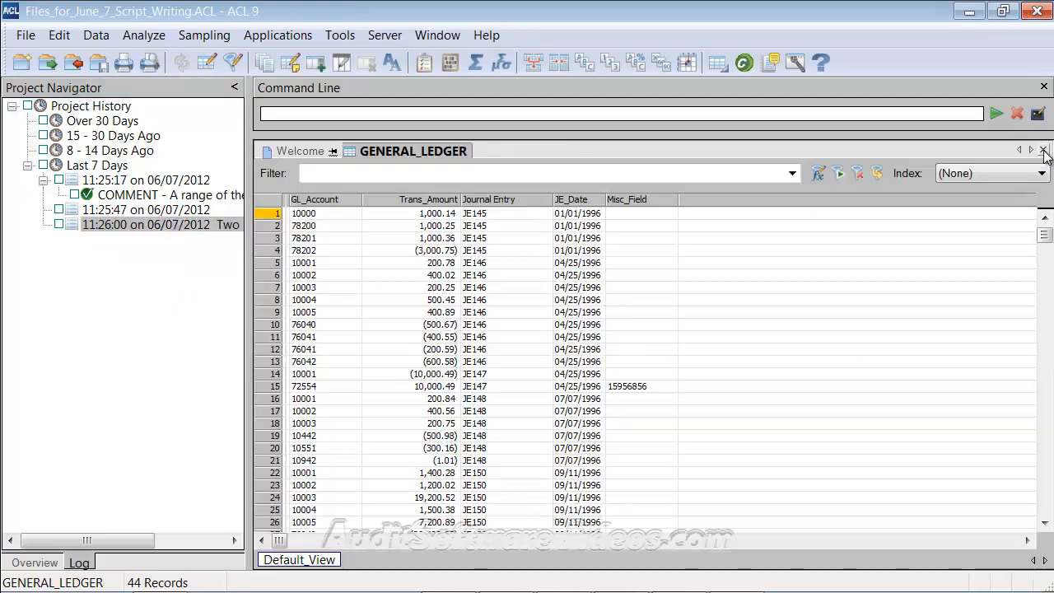
click(35, 562)
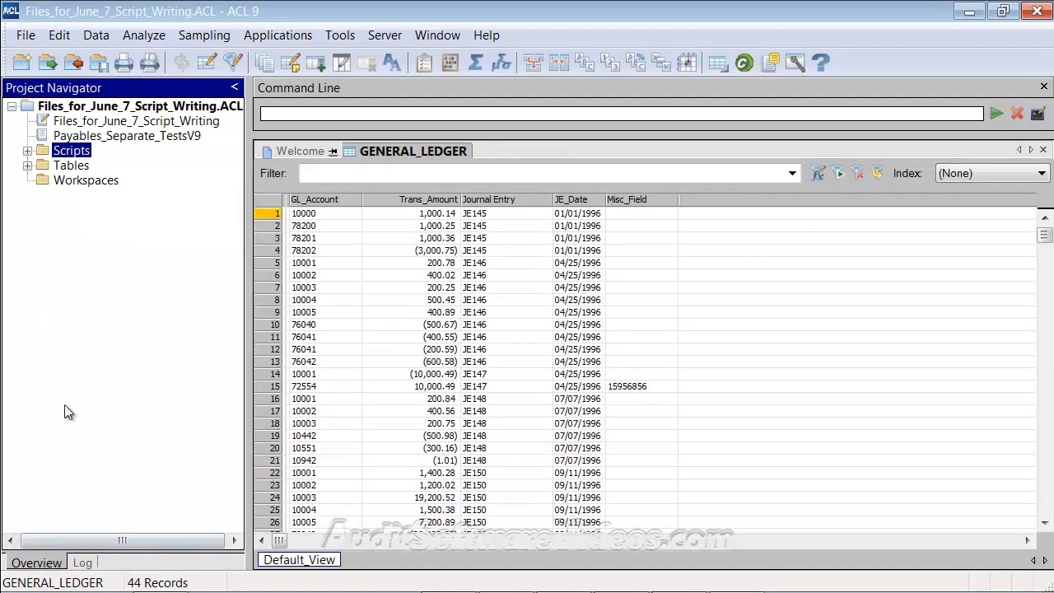
click(27, 165)
right_click(79, 181)
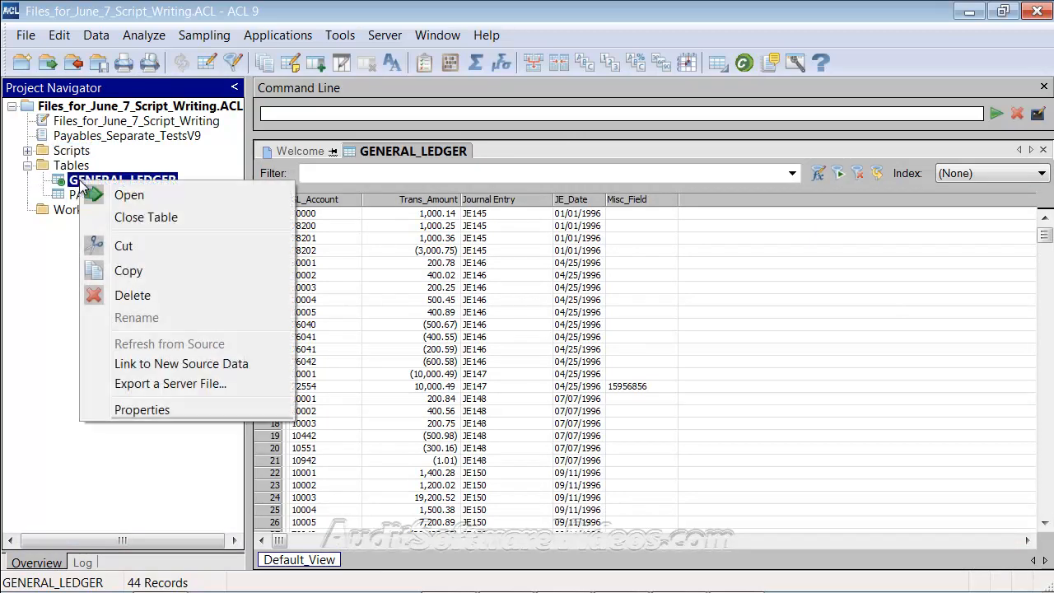
click(115, 216)
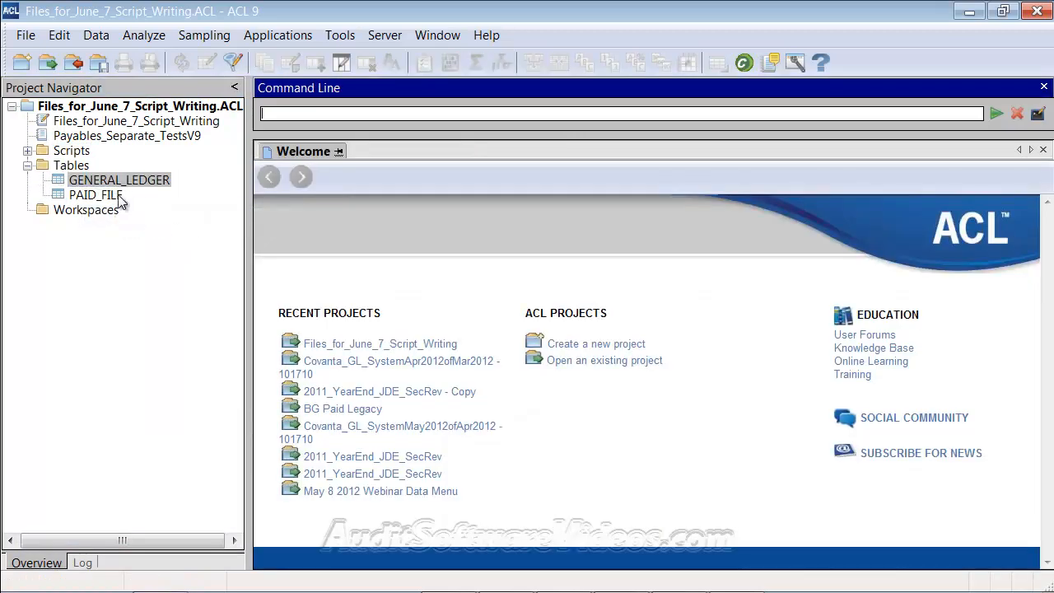
- Set the script recorder on and open the PAID_FILE table
click(336, 40)
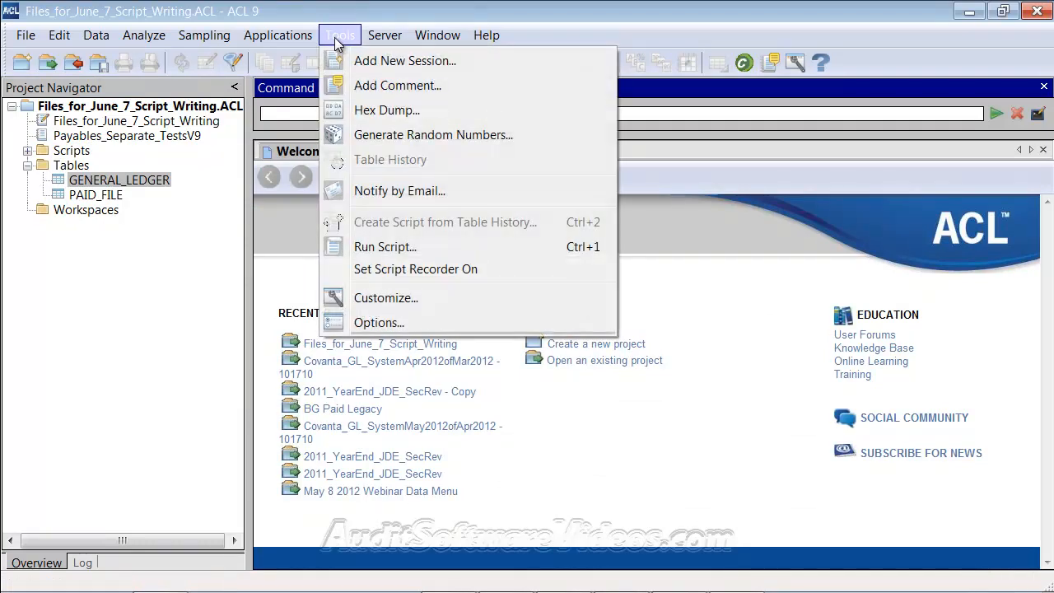
click(385, 270)
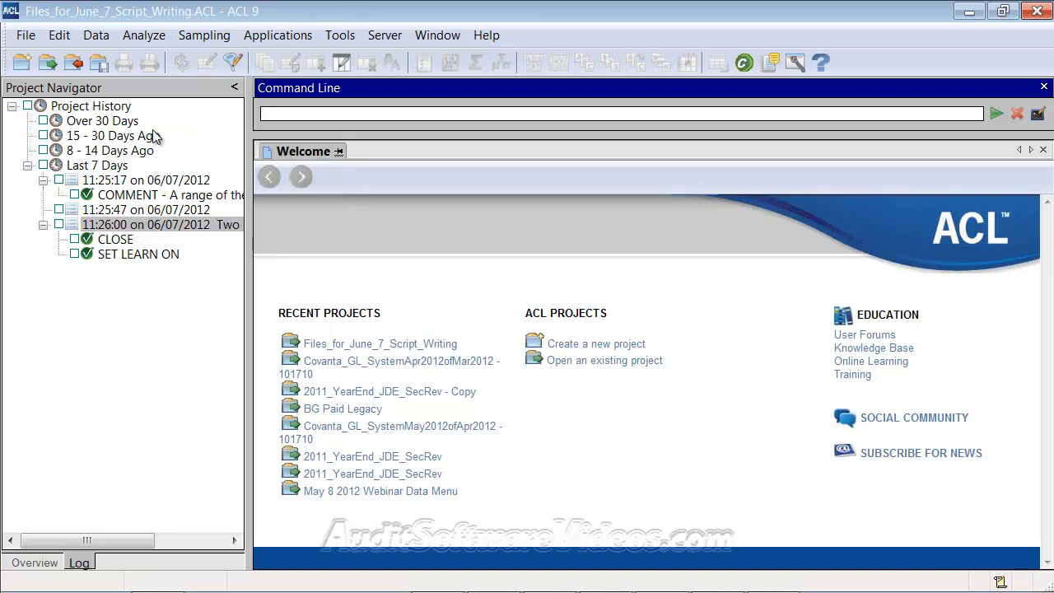
click(34, 564)
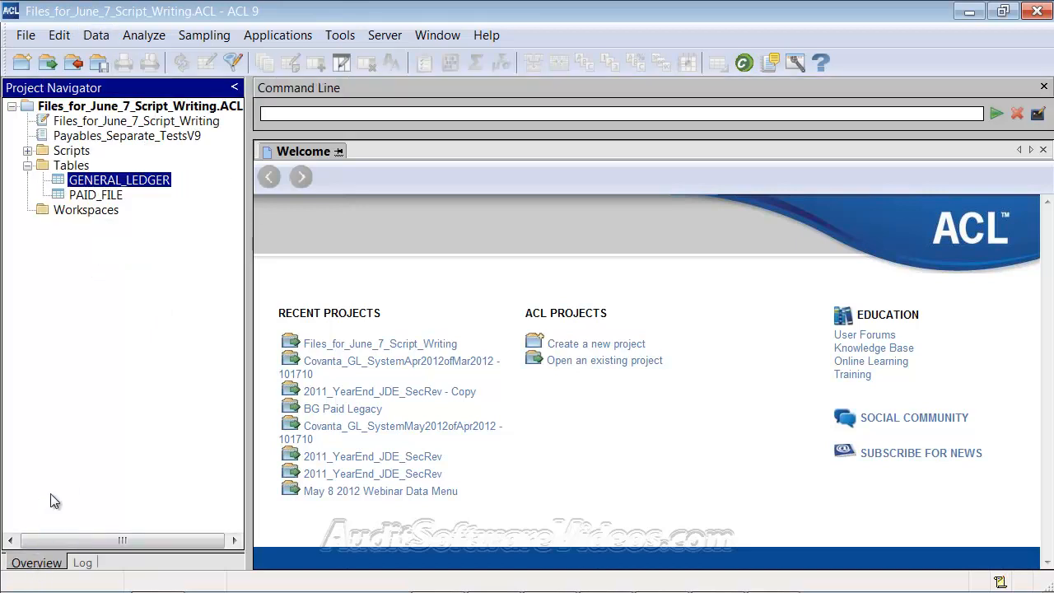
double_click(98, 196)
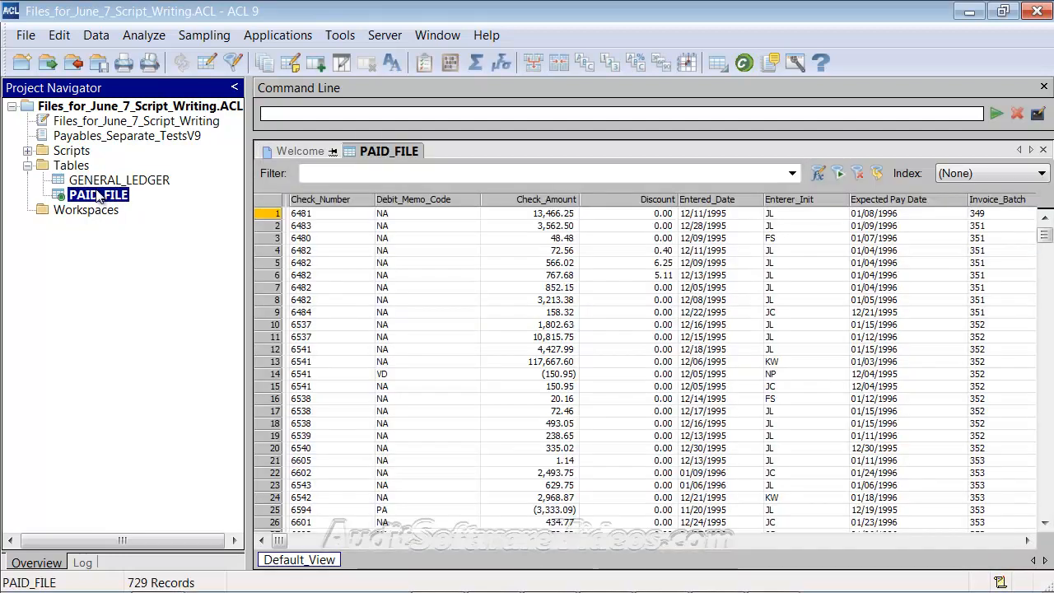
click(80, 563)
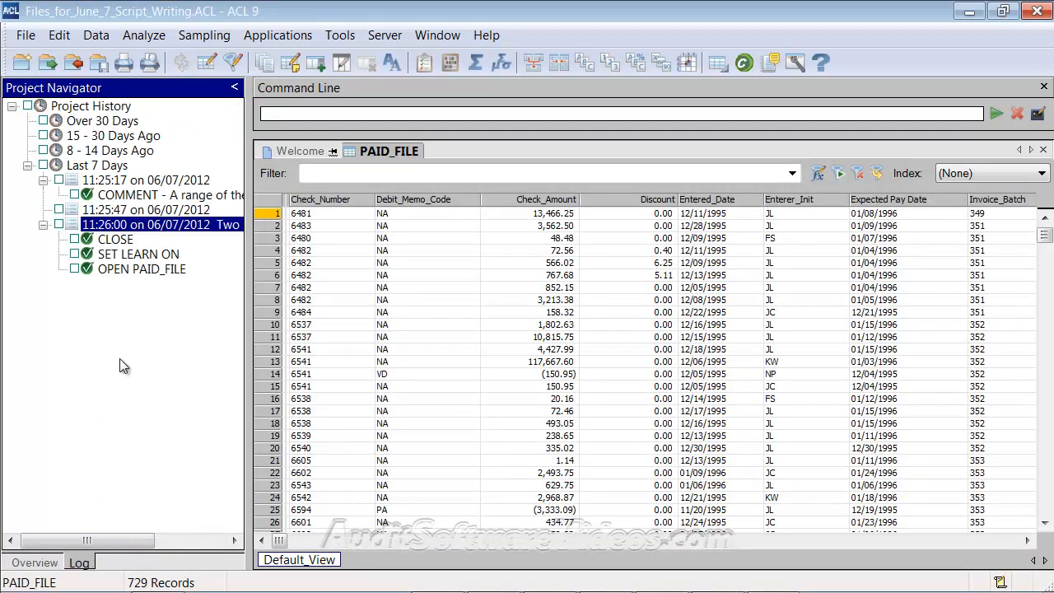
click(31, 563)
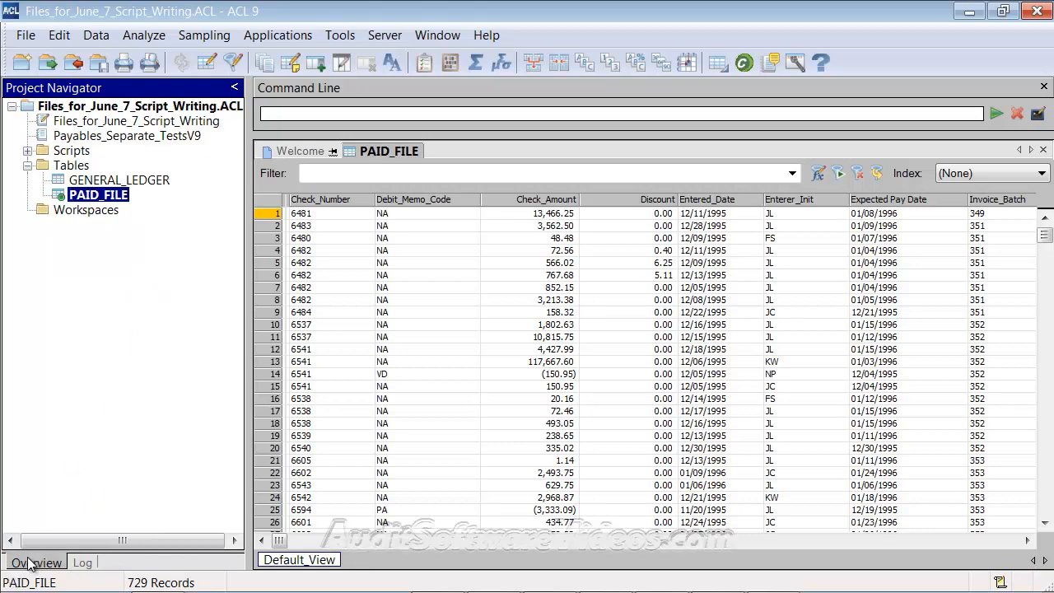
- Run Statistics on the Check_Amount field of PAID_FILE
click(155, 34)
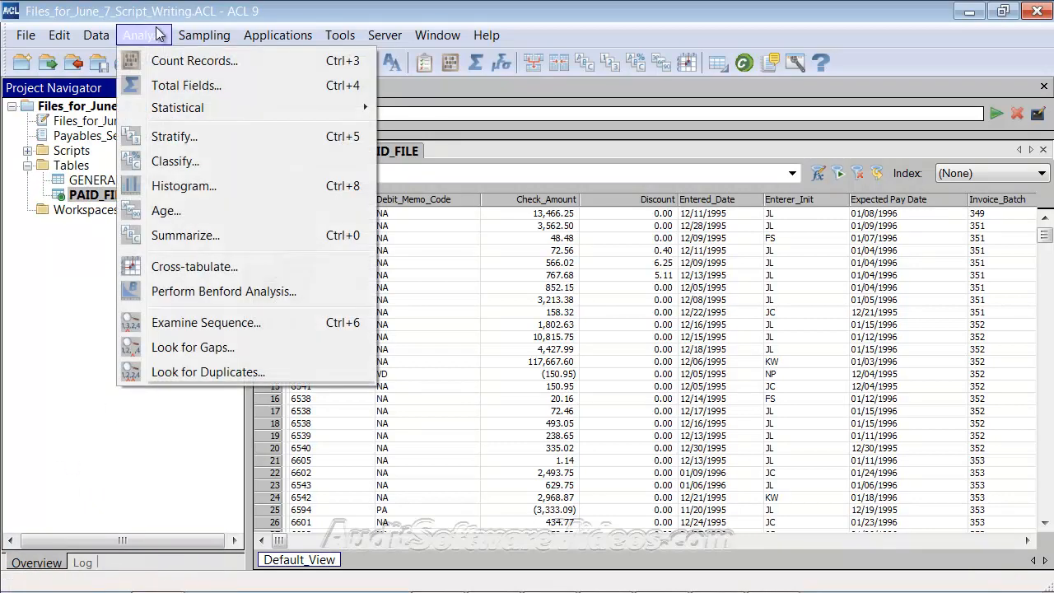
mouse_move(186, 108)
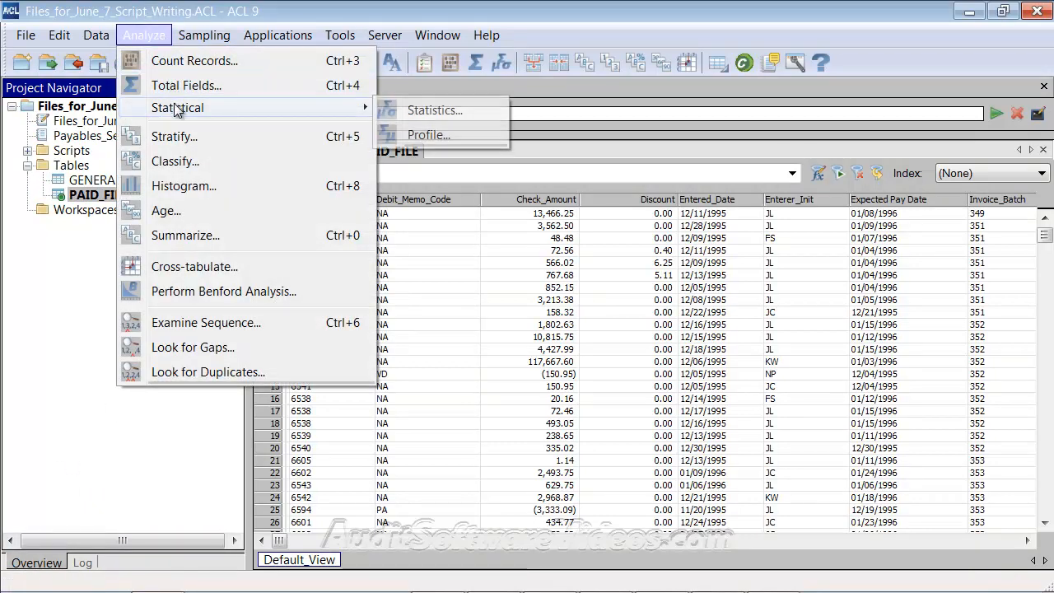
click(421, 109)
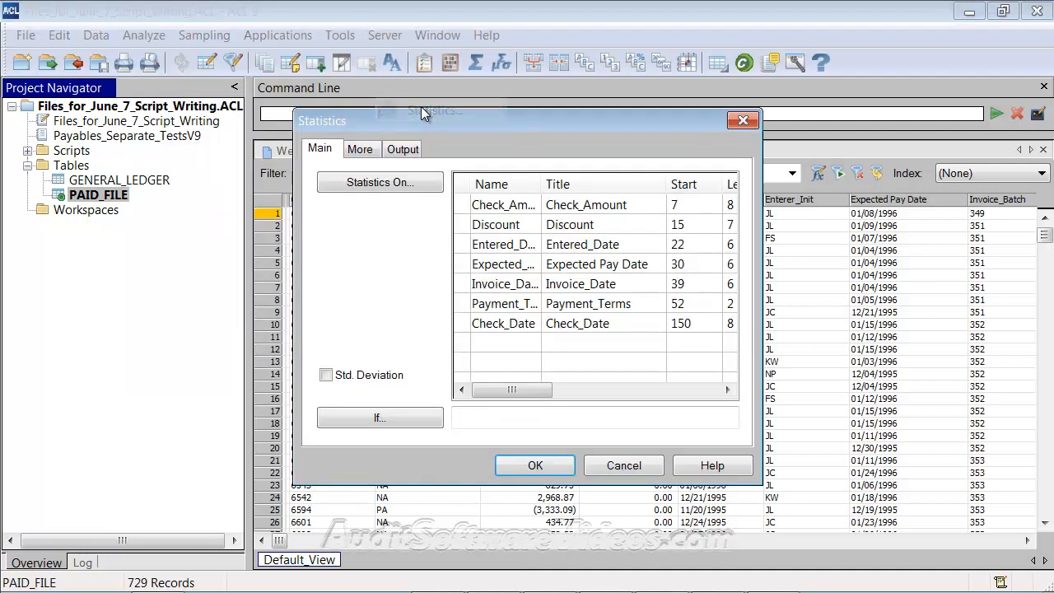
click(514, 211)
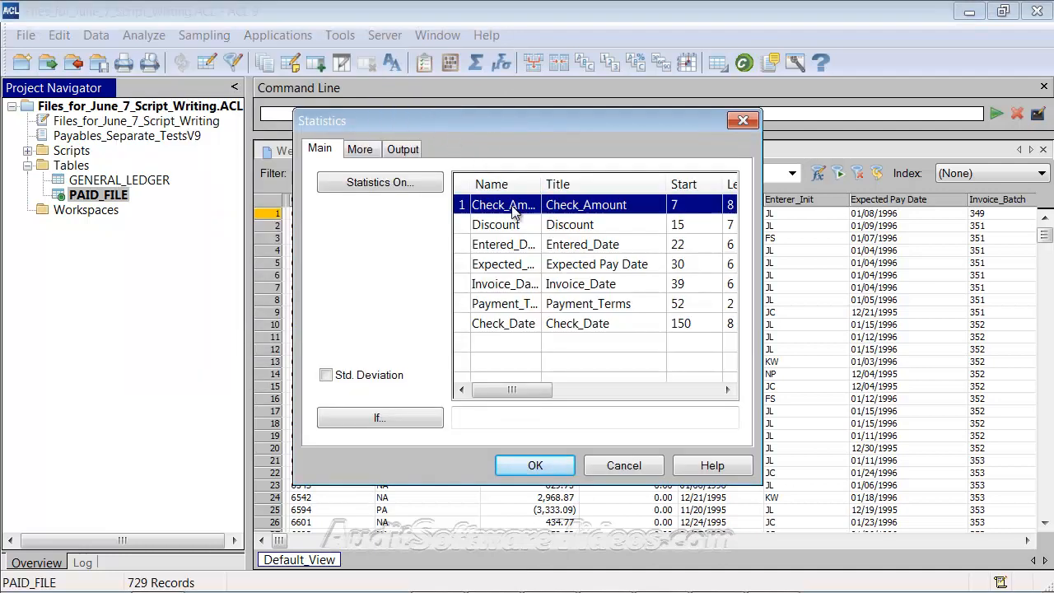
click(535, 466)
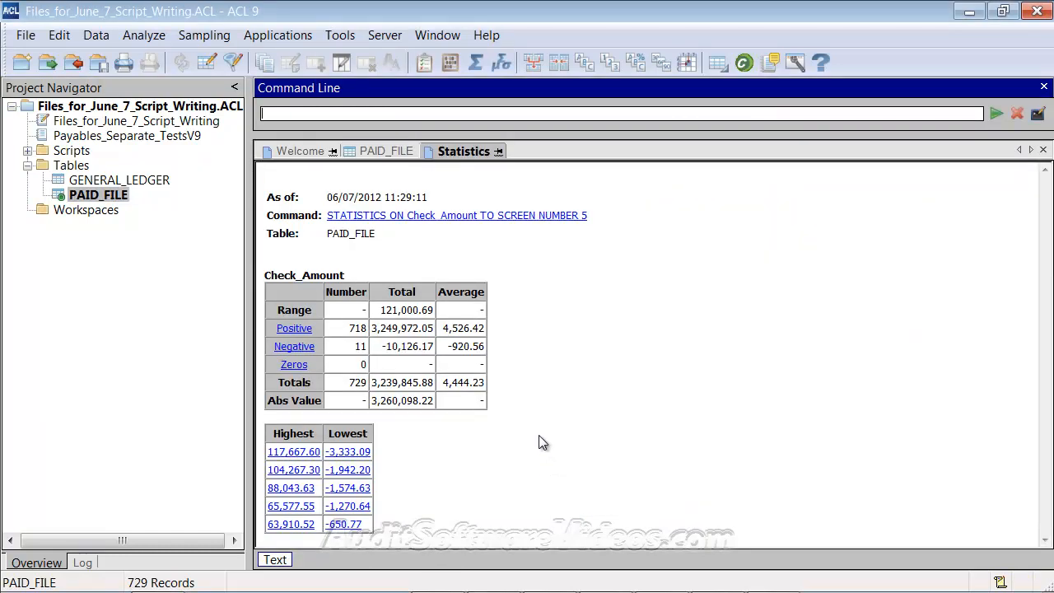
- Review the variables stored by the Statistics command, including the expression of AVERAGE1, without changing any of them
click(148, 36)
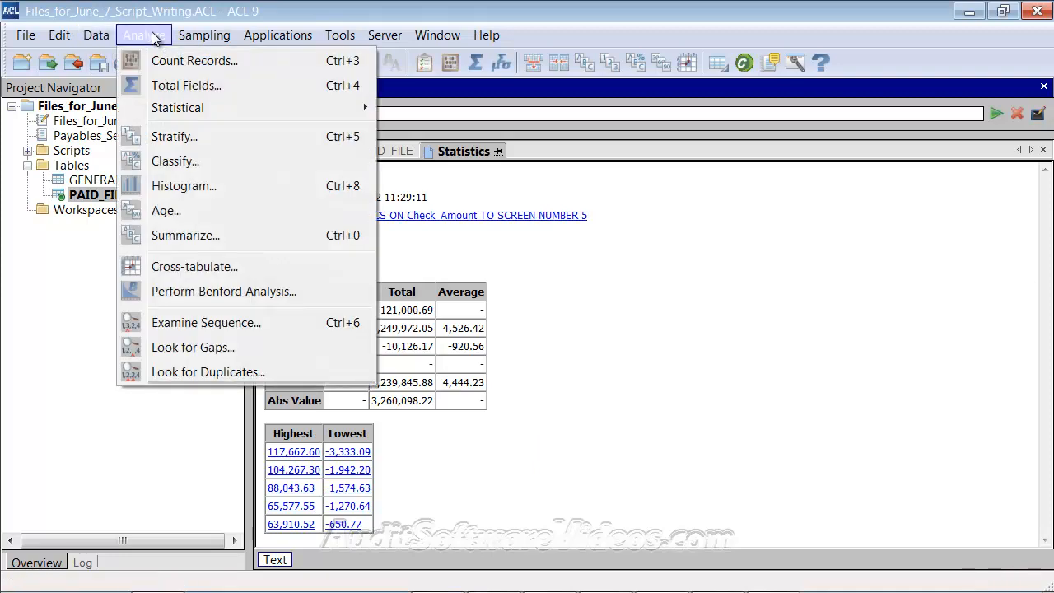
mouse_move(57, 43)
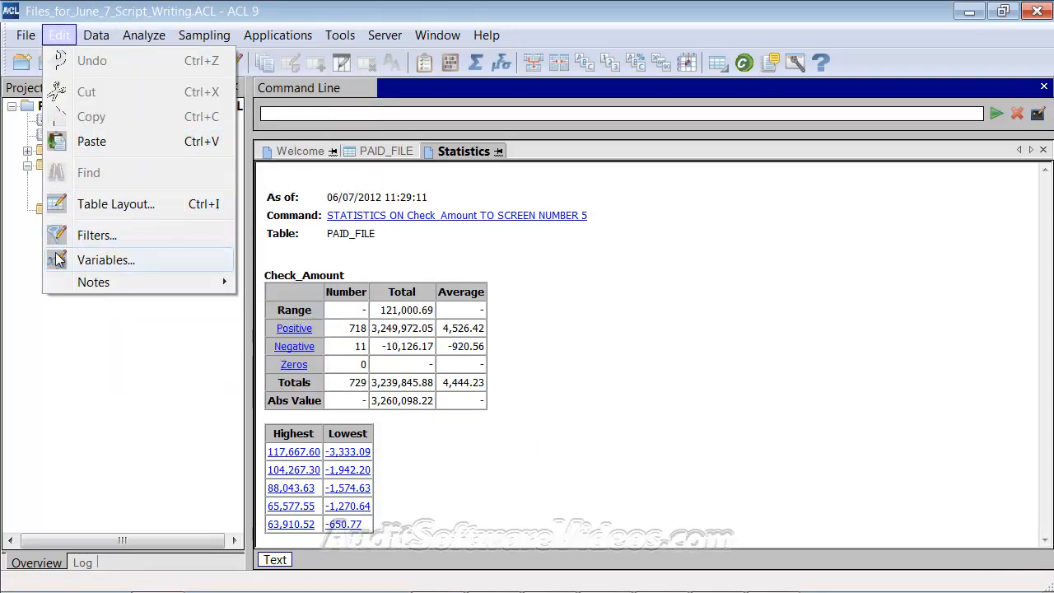
click(93, 262)
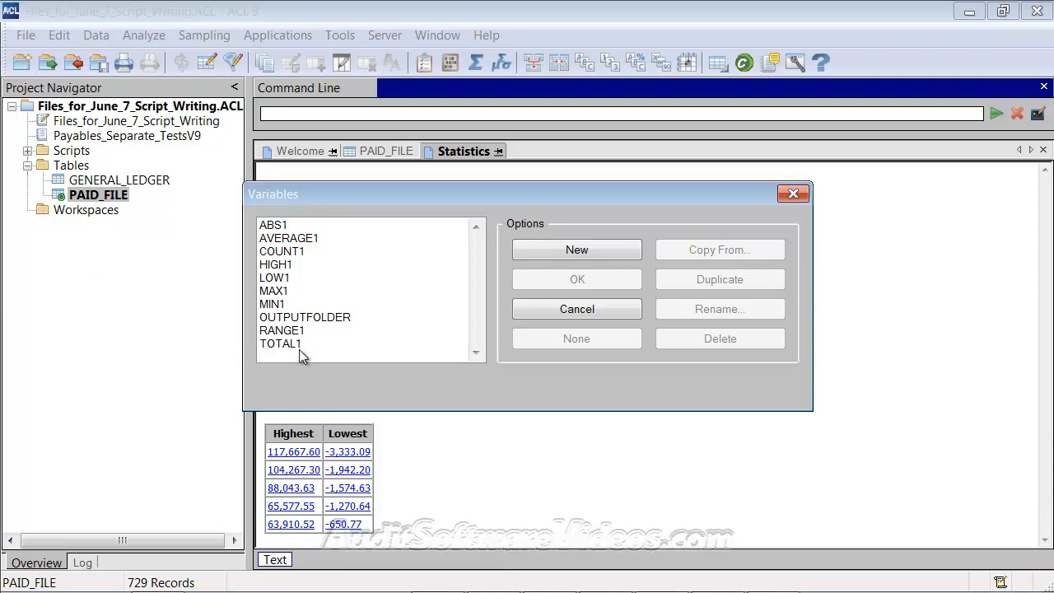
drag(350, 193, 632, 100)
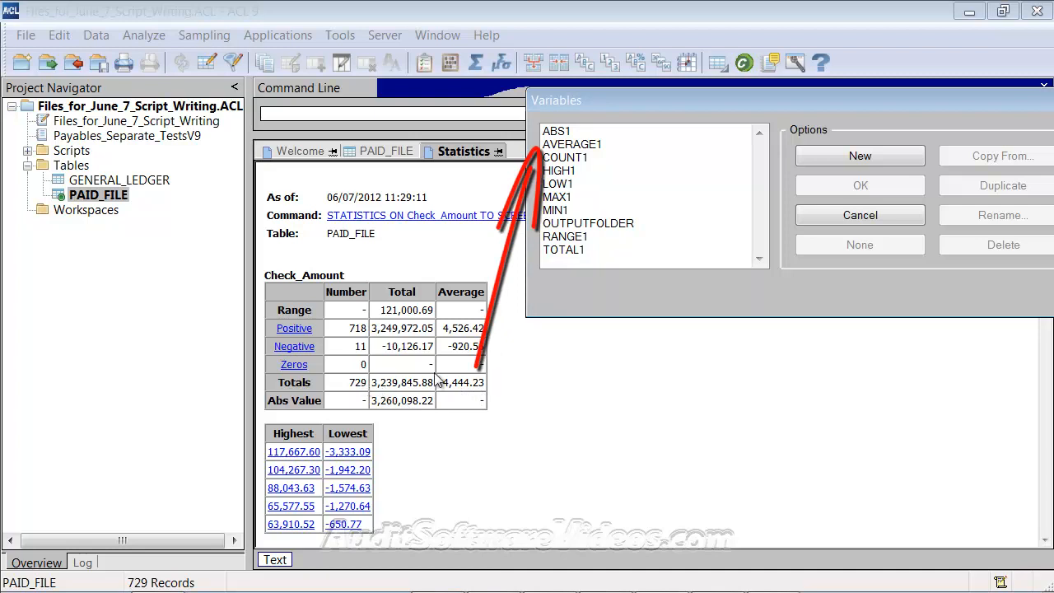
drag(629, 115, 362, 166)
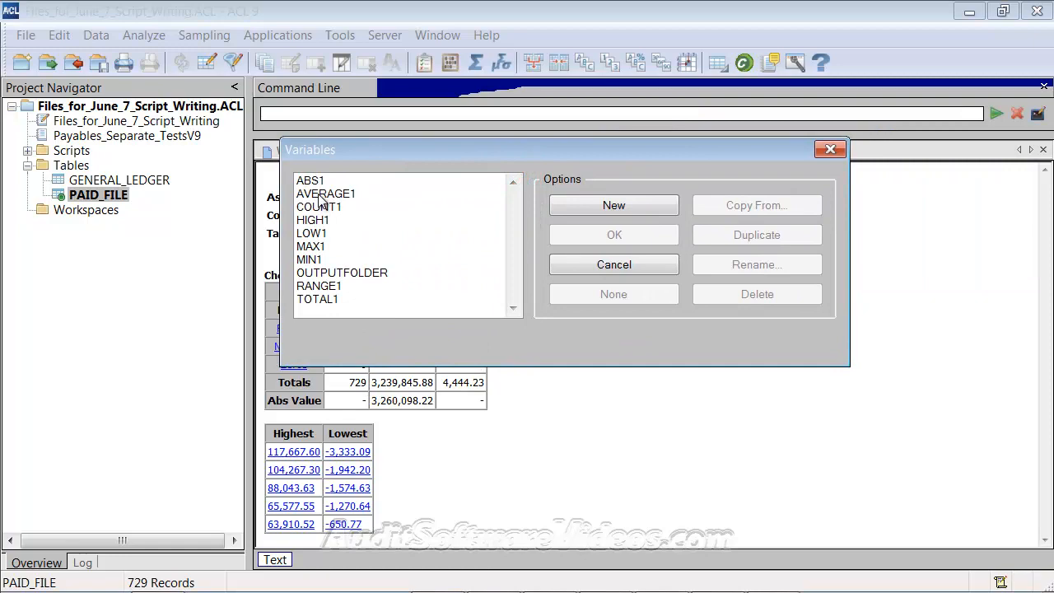
double_click(323, 195)
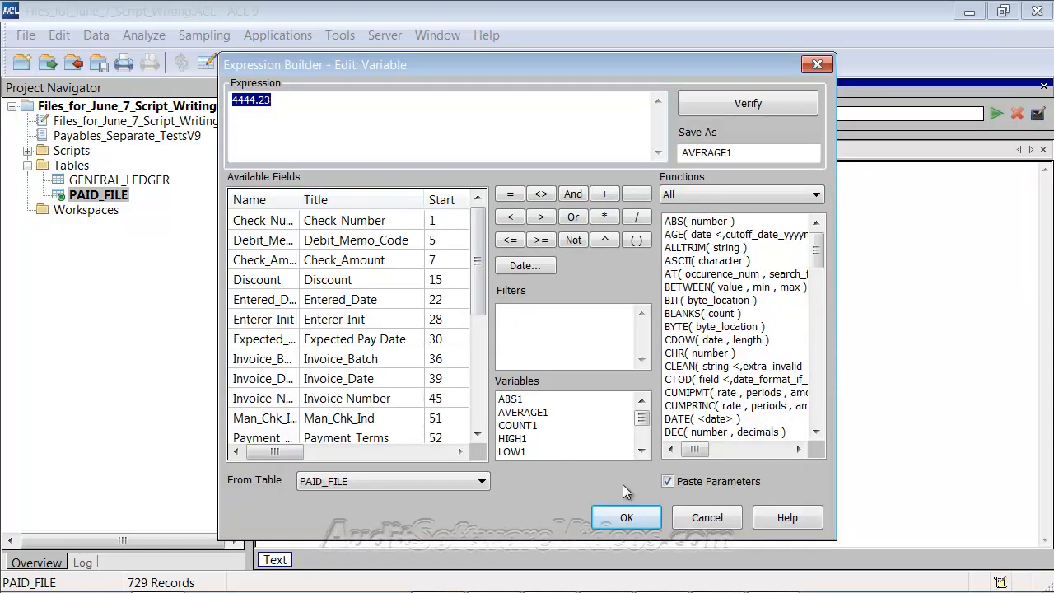
click(707, 517)
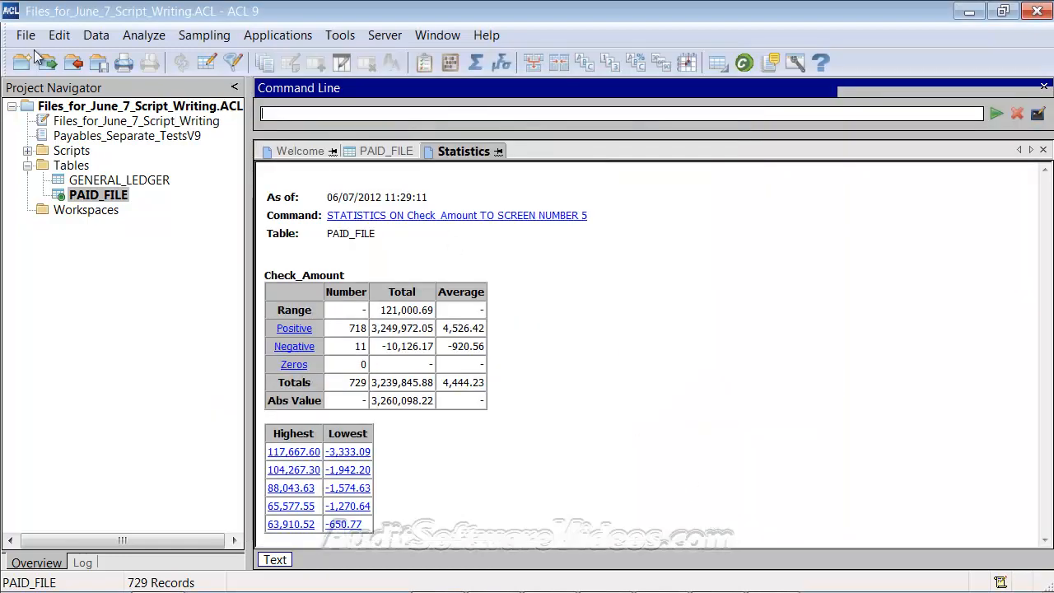
click(60, 34)
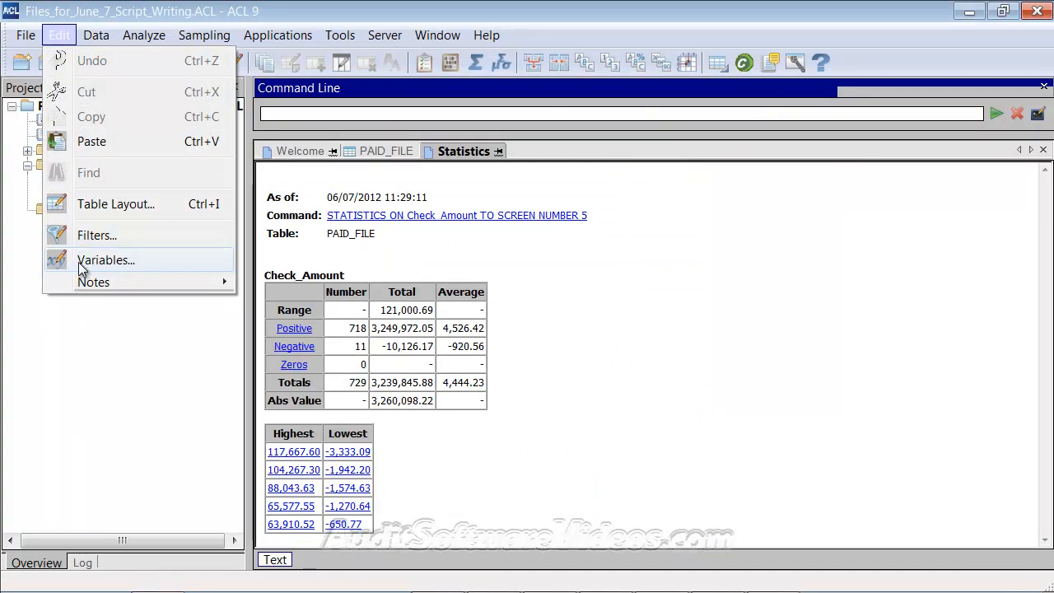
click(79, 262)
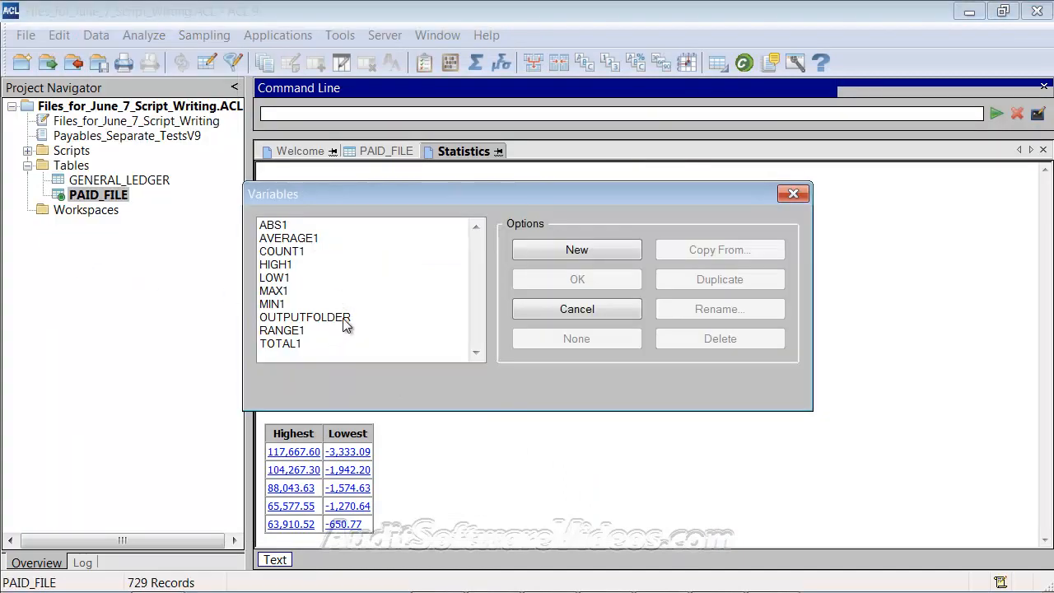
click(554, 312)
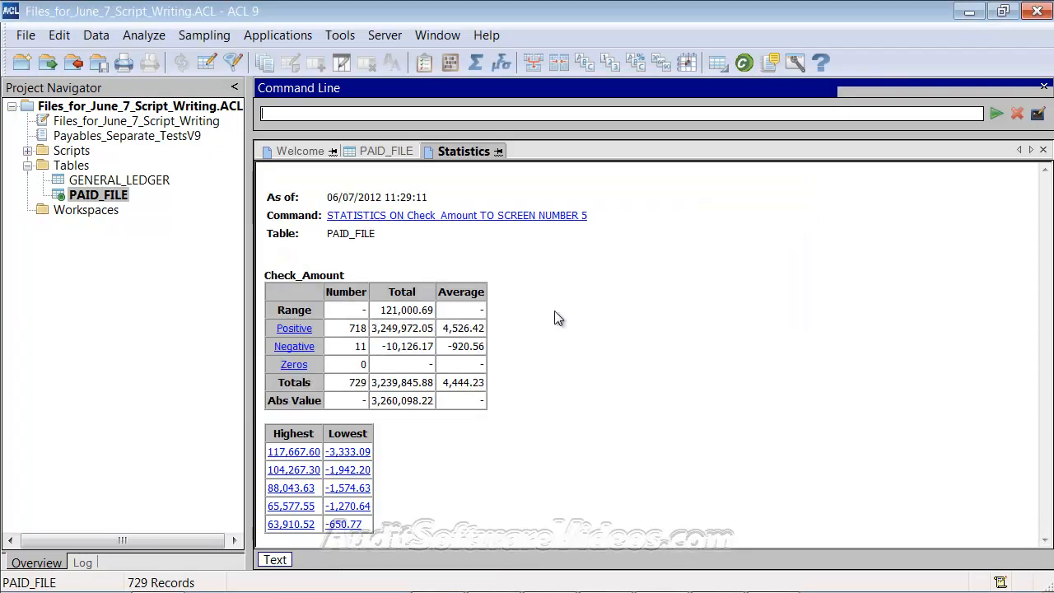
- Stratify PAID_FILE on Check_Amount, subtotalling Check_Amount, with free intervals of 0, 100, 1000, 10000 and 100000
click(135, 40)
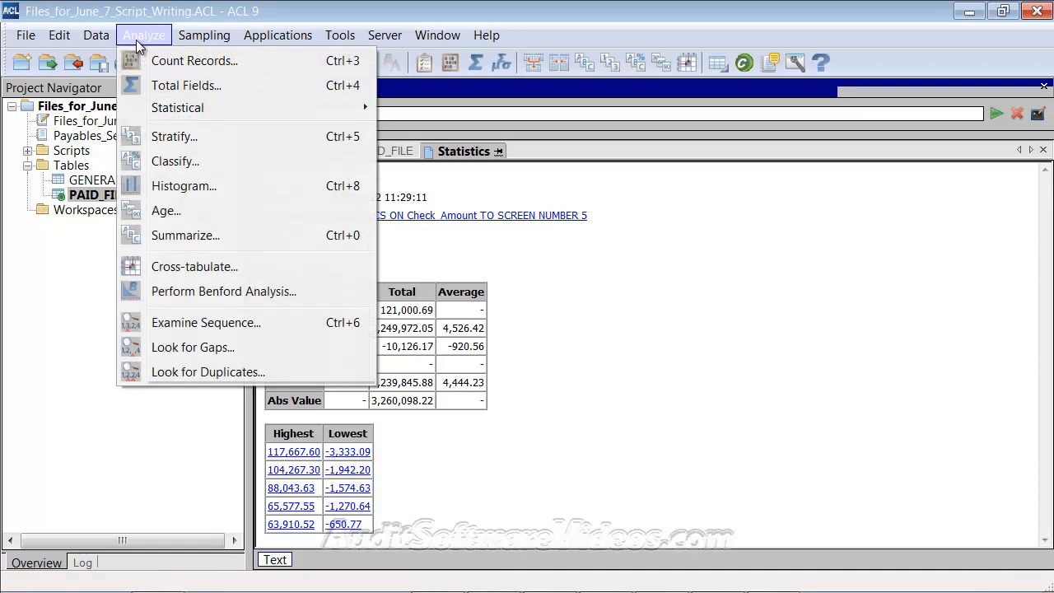
click(163, 135)
click(412, 298)
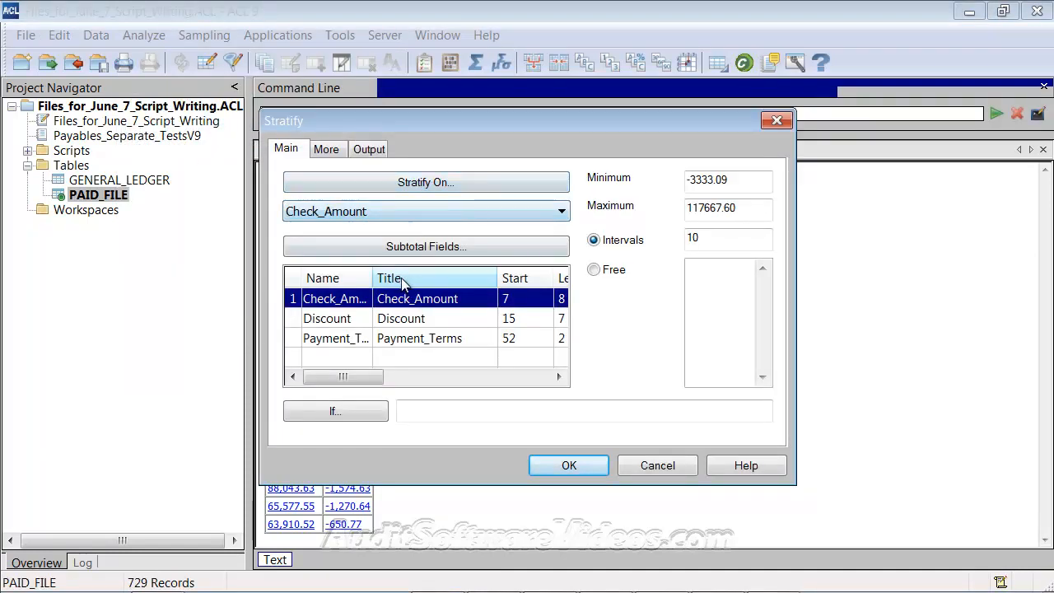
click(611, 270)
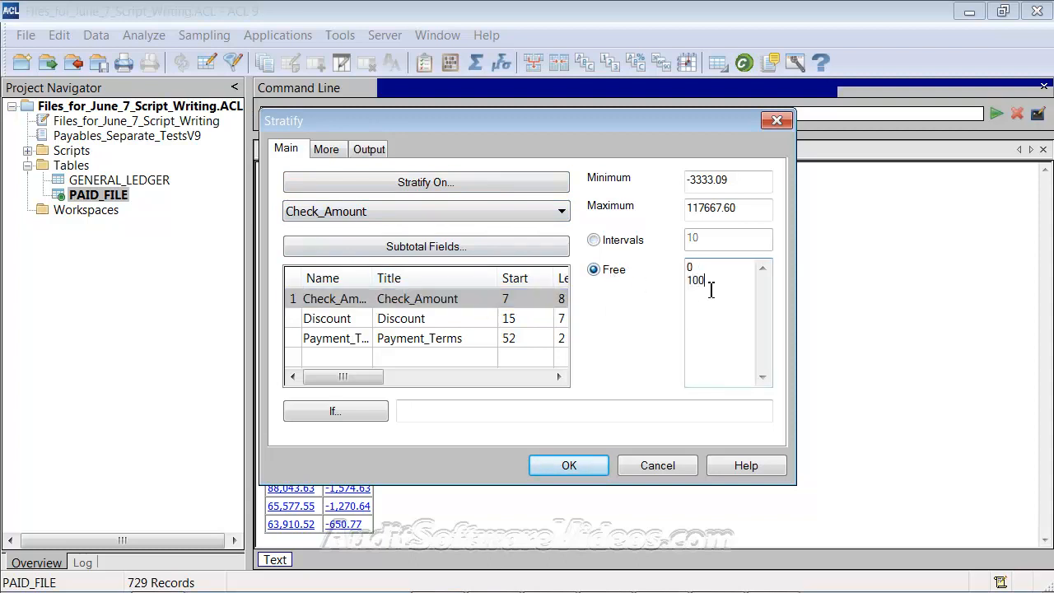
text(1000 )
text(10000 1)
text(00000)
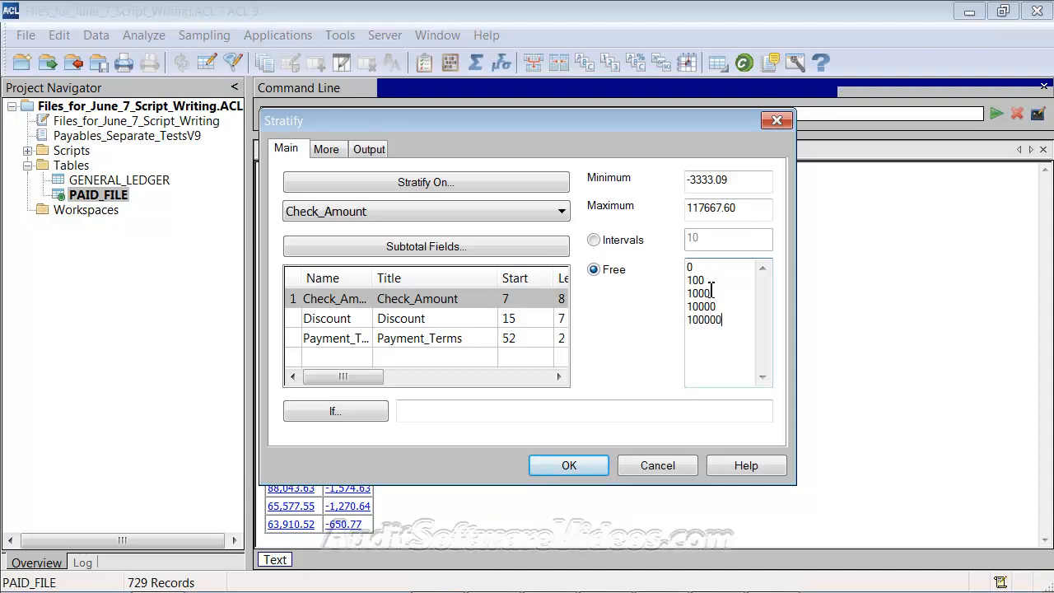
click(570, 467)
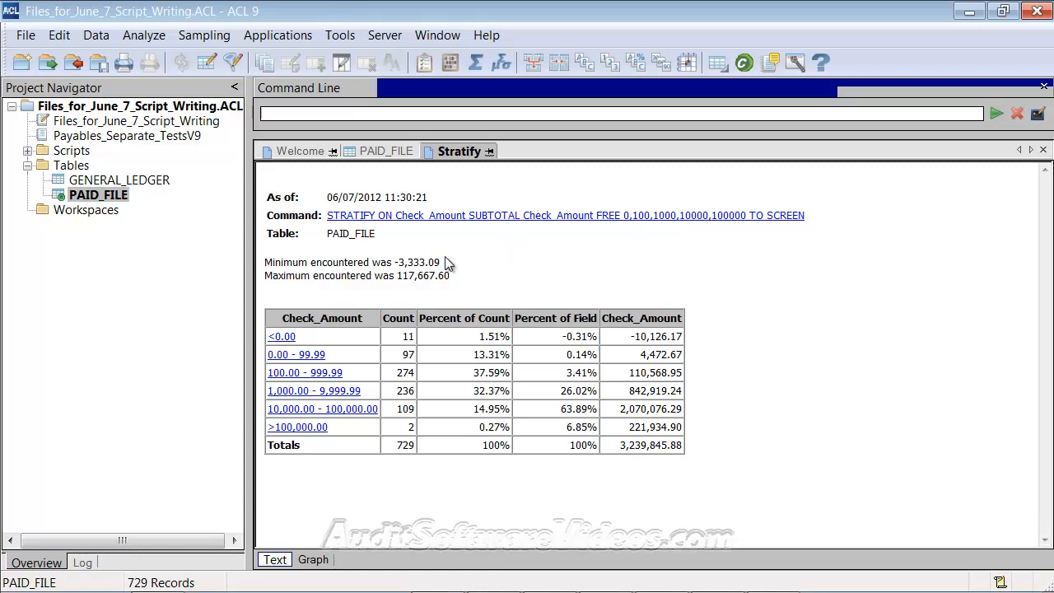
- Start extracting whole records from PAID_FILE and build and verify the If condition Check_Amount>AVERAGE1
click(96, 35)
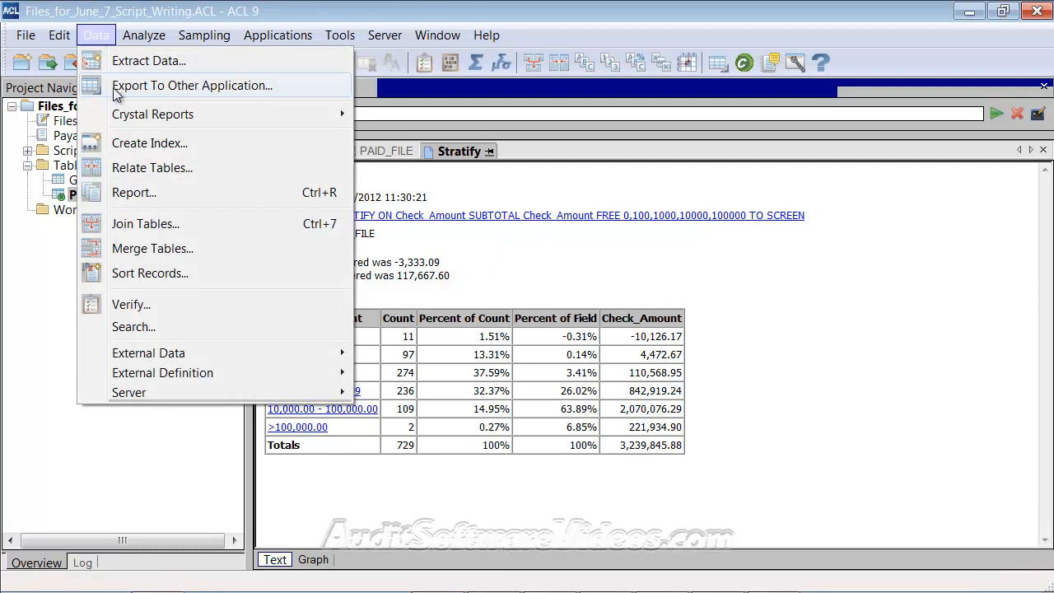
click(117, 62)
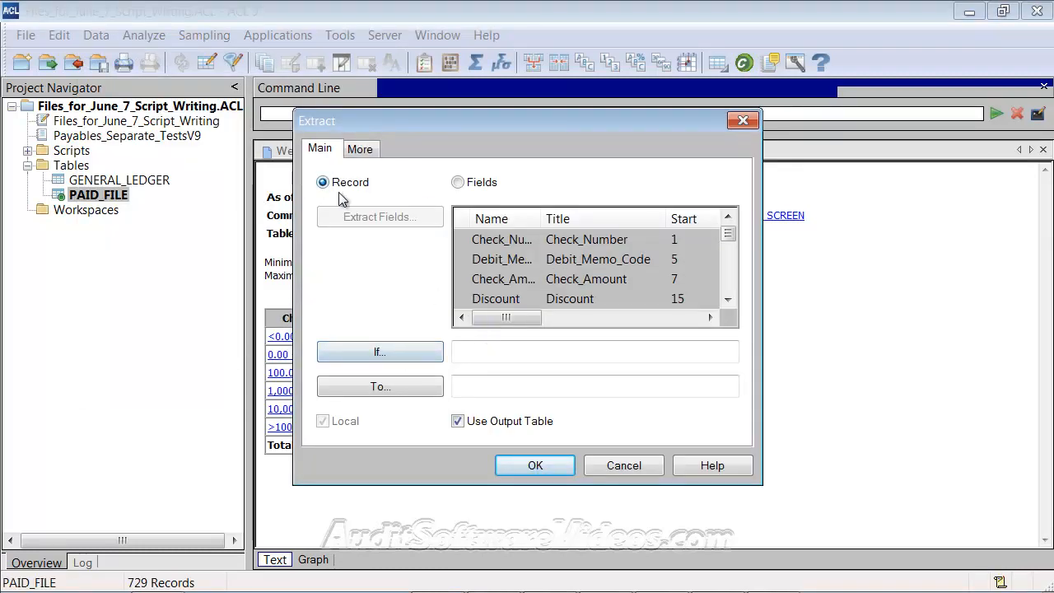
click(405, 360)
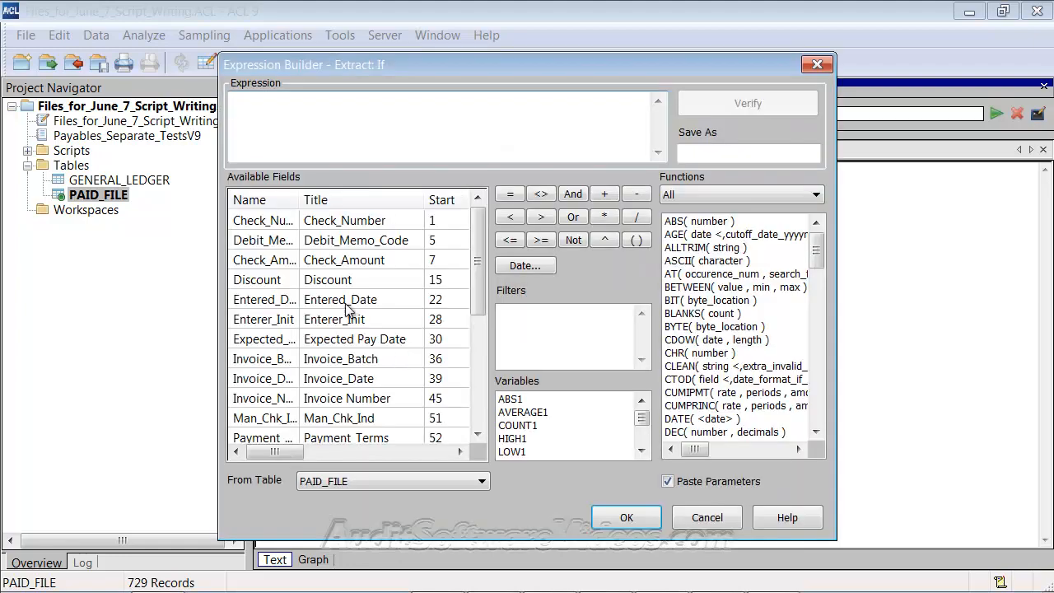
drag(299, 199, 357, 199)
click(313, 359)
scroll(322, 378, down, 1)
scroll(323, 385, down, 2)
scroll(324, 385, up, 3)
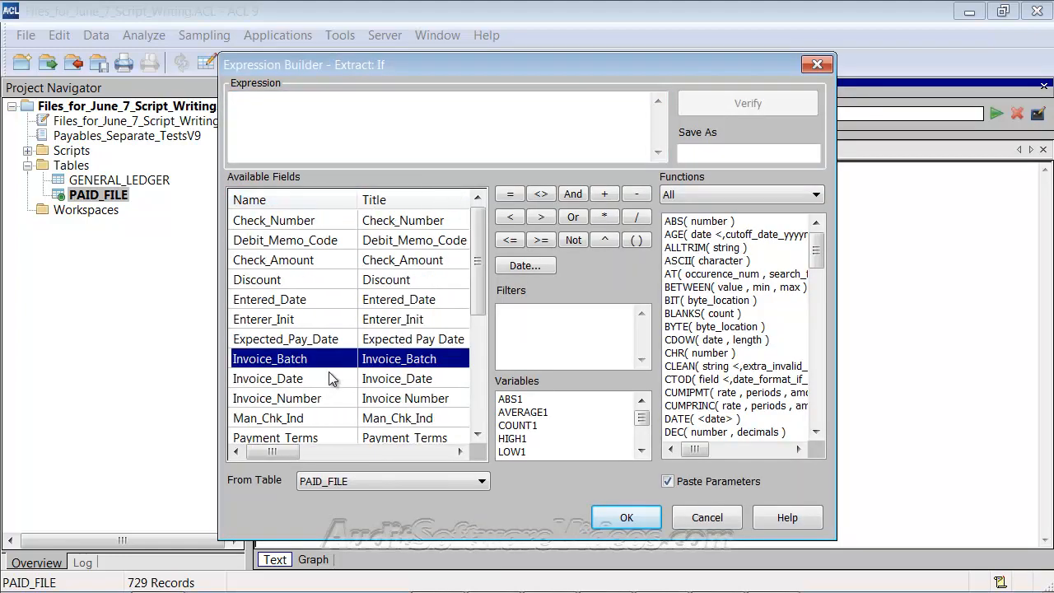
scroll(316, 205, up, 1)
double_click(297, 218)
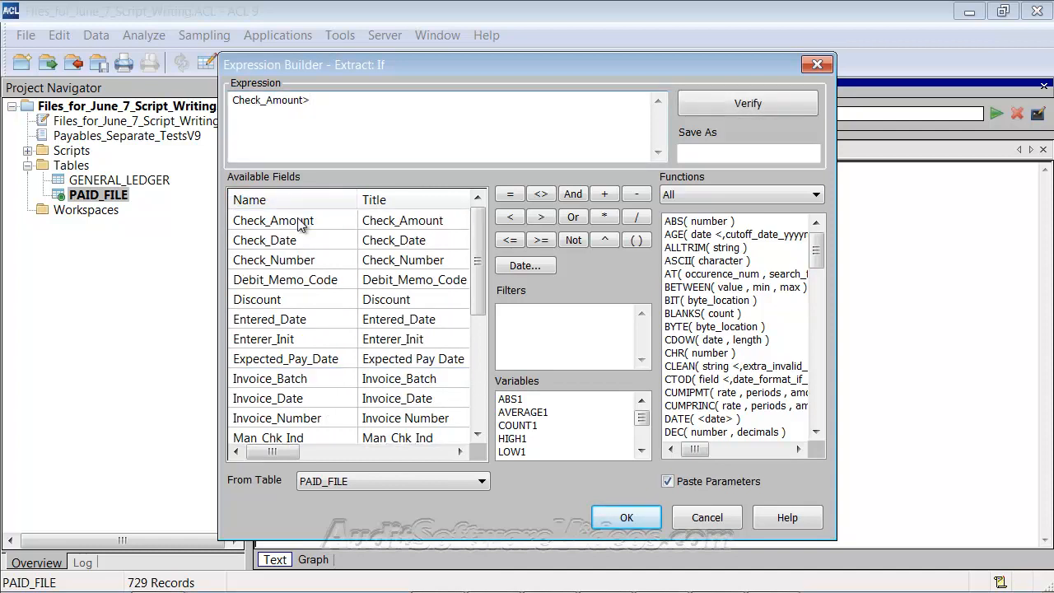
text(AVERAGE1)
click(745, 103)
click(613, 374)
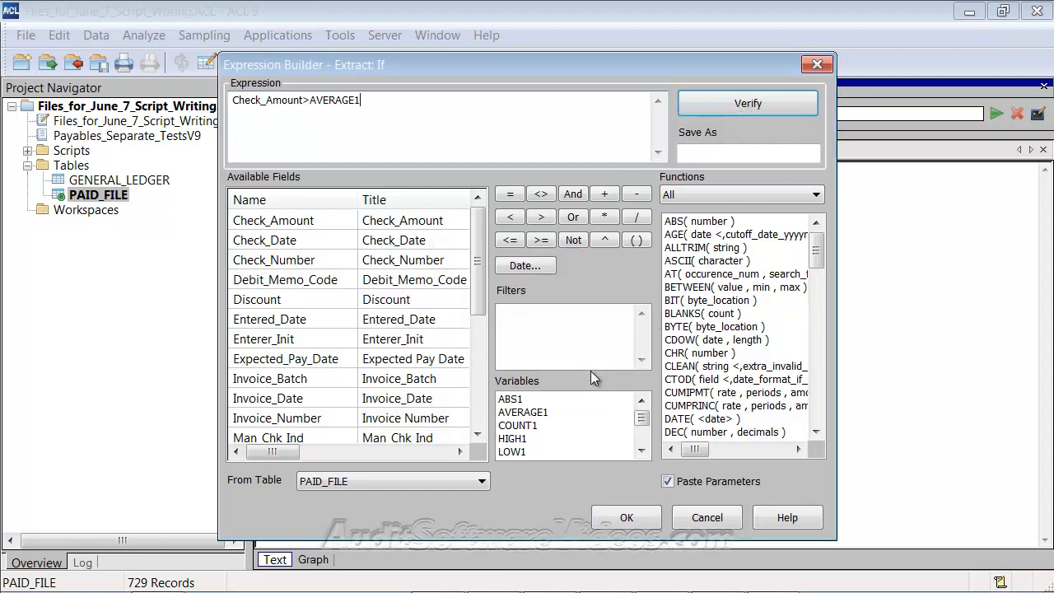
click(638, 519)
- Name the extract's output table Above Avg Invoices and run the extraction
click(492, 386)
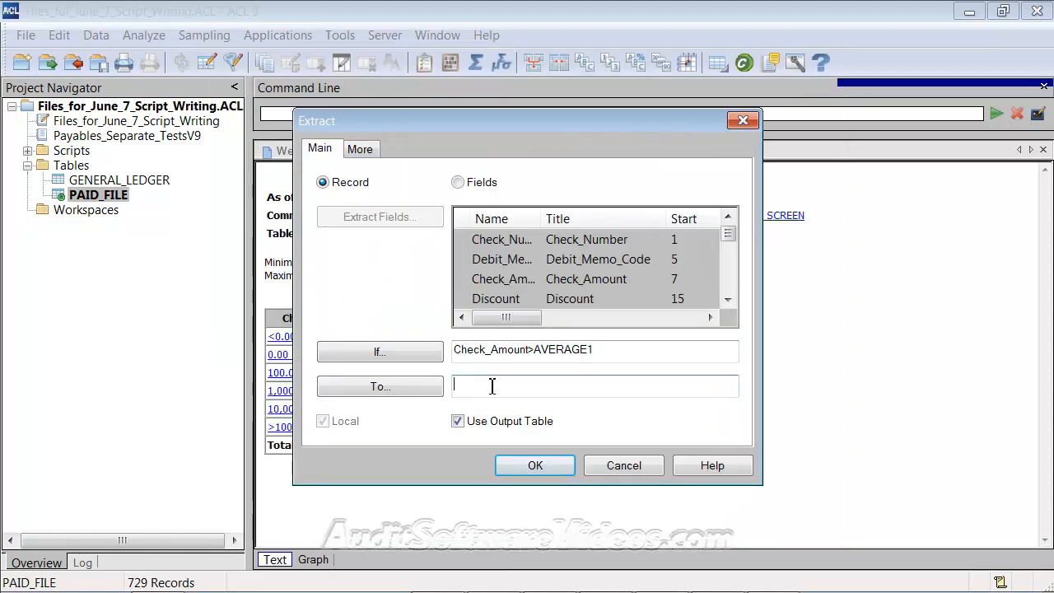
text(Above Avg Ch)
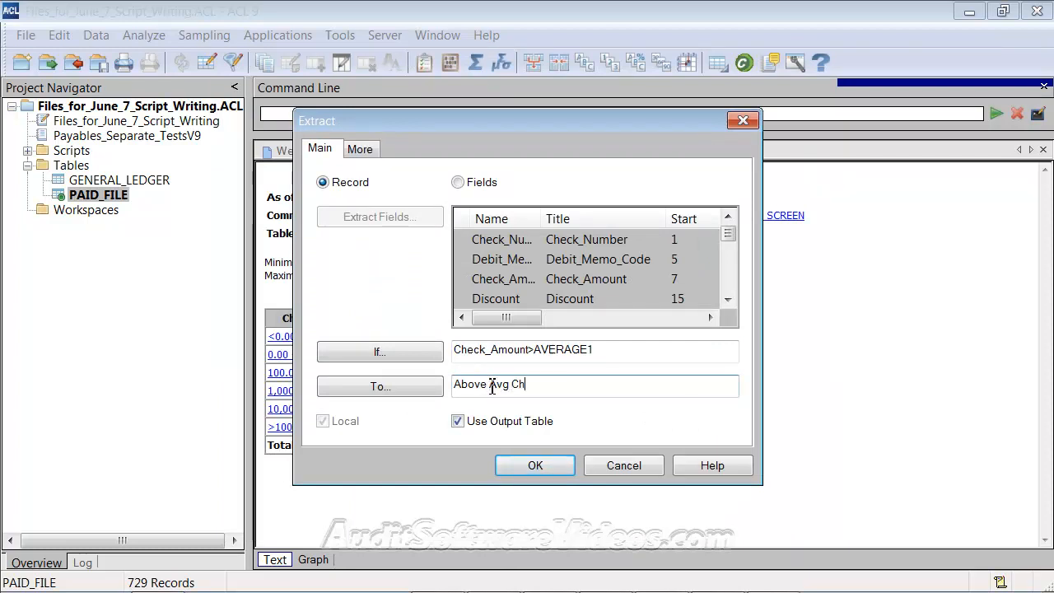
key(BackSpace)
key(BackSpace)
text(Invoices)
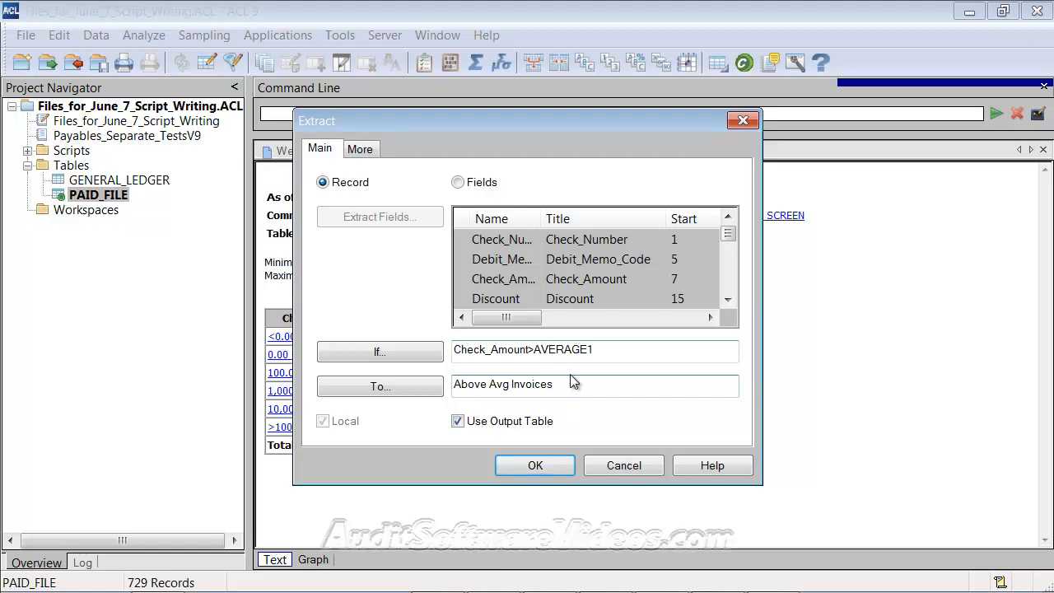
click(523, 464)
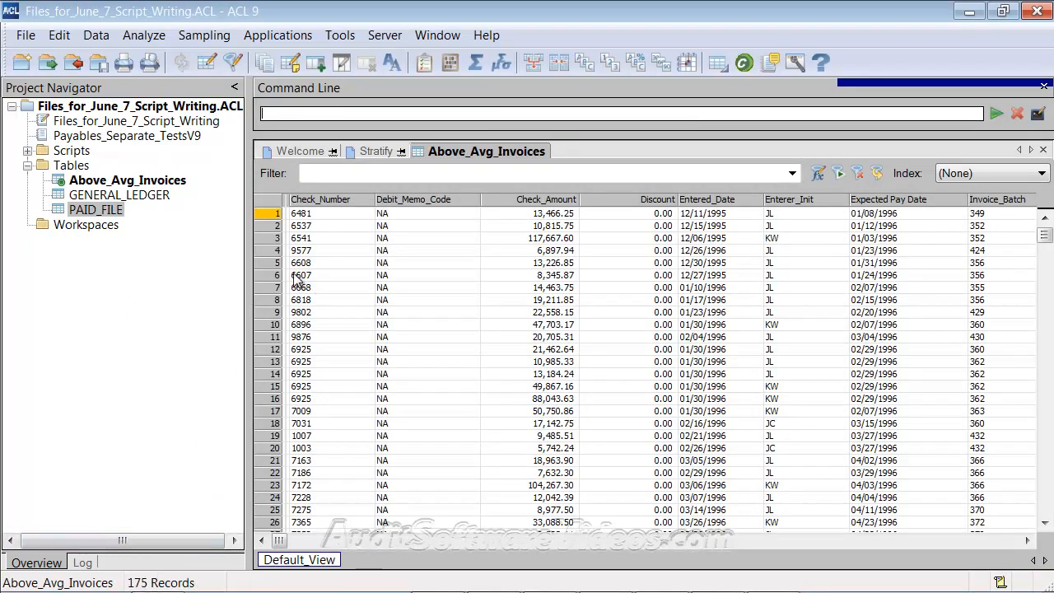
- Reopen PAID_FILE and start a record extraction with the If condition Check_Amount>(2*AVERAGE1)
double_click(110, 211)
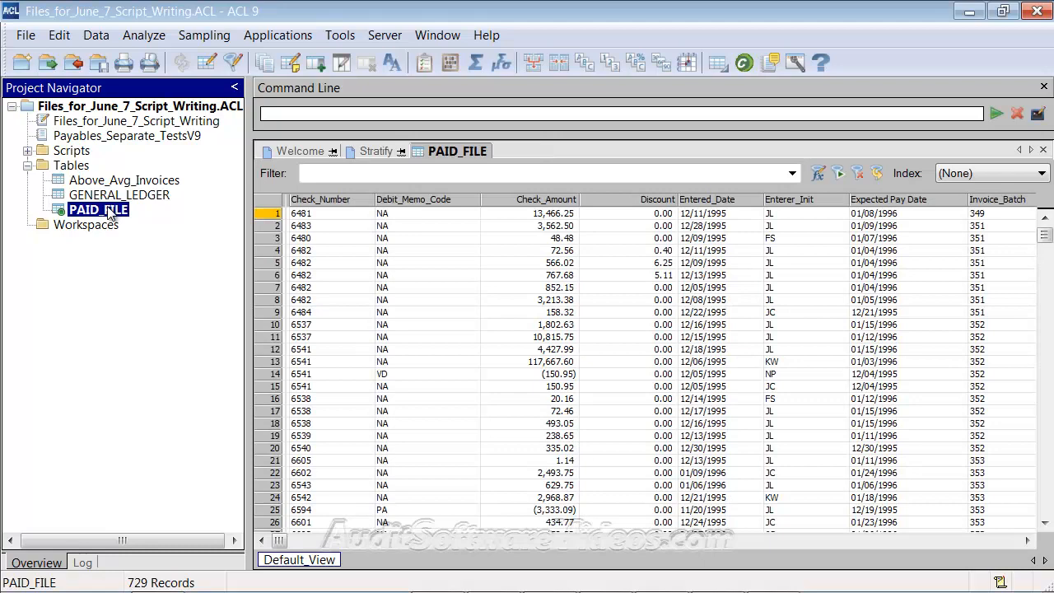
click(94, 40)
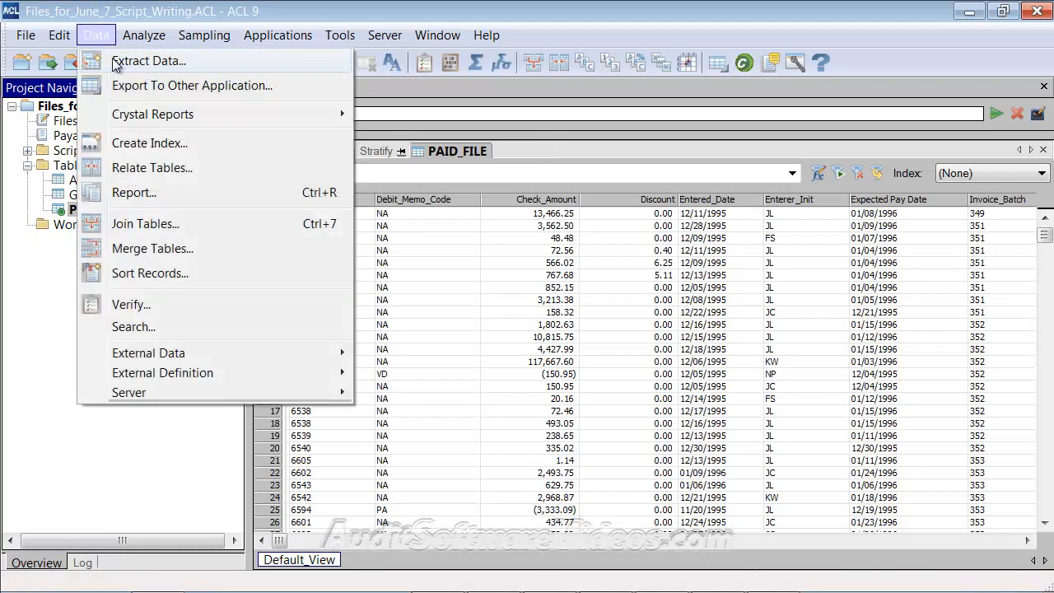
click(119, 62)
click(379, 351)
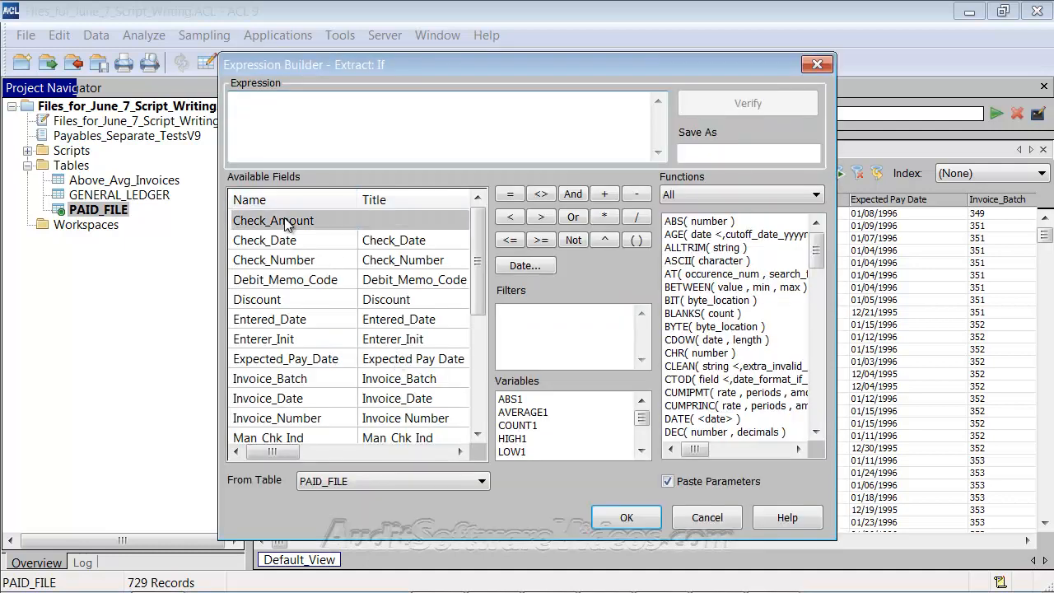
double_click(286, 222)
text(>(2)
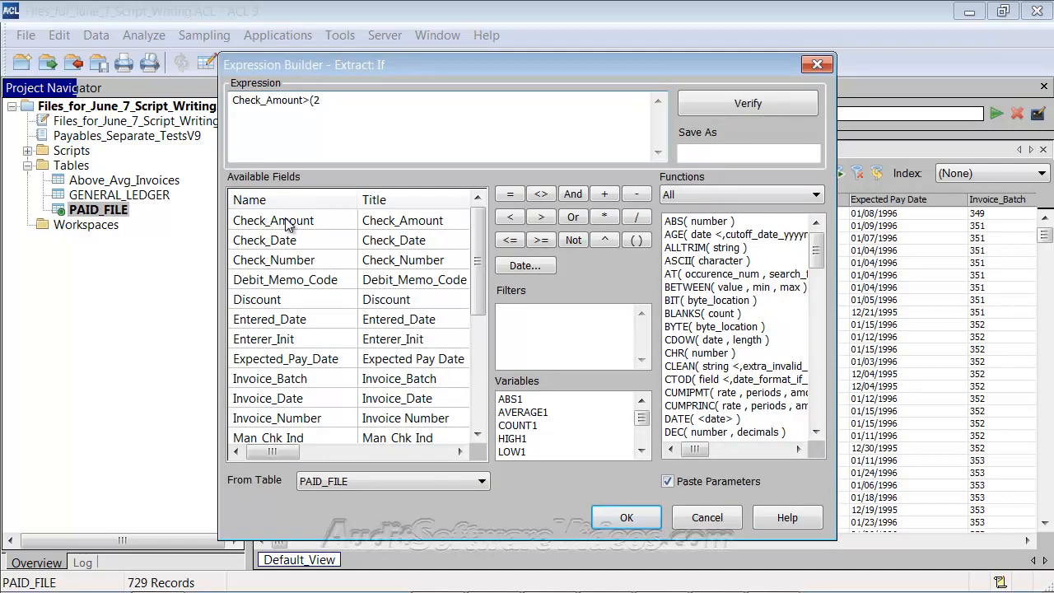
text(*AVERAGE1))
key(Return)
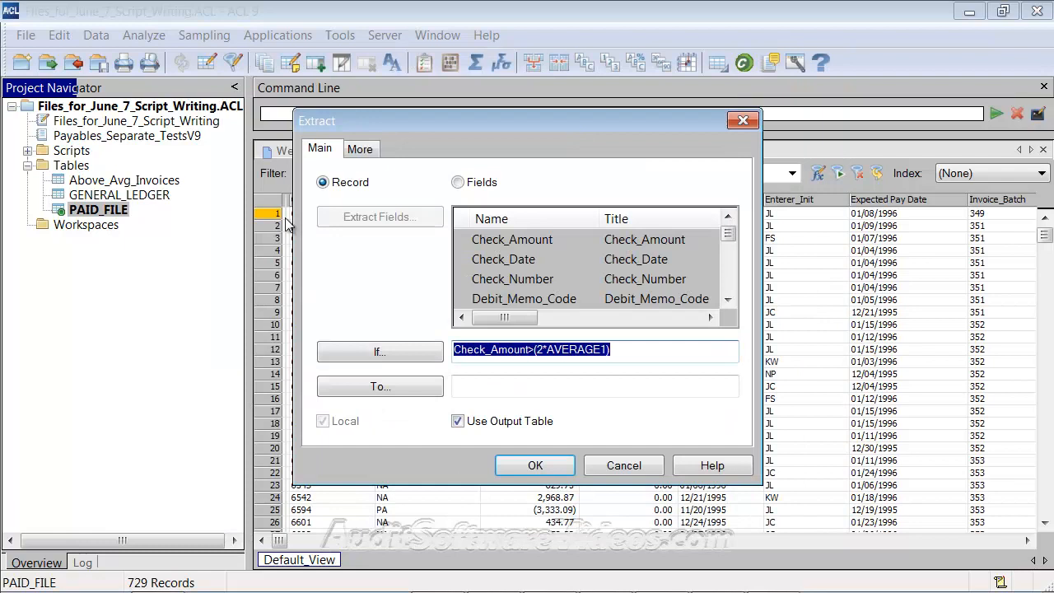
- Name the extract's output table X2 ABove Avg Invoices and run the extraction
click(490, 382)
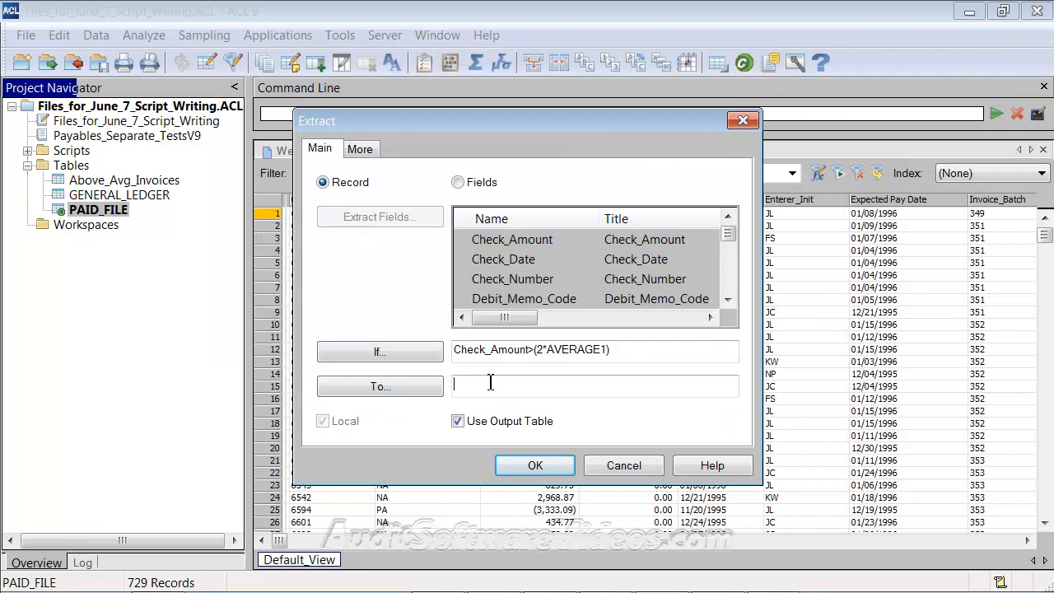
text(X2 ABove Avg Invoicx)
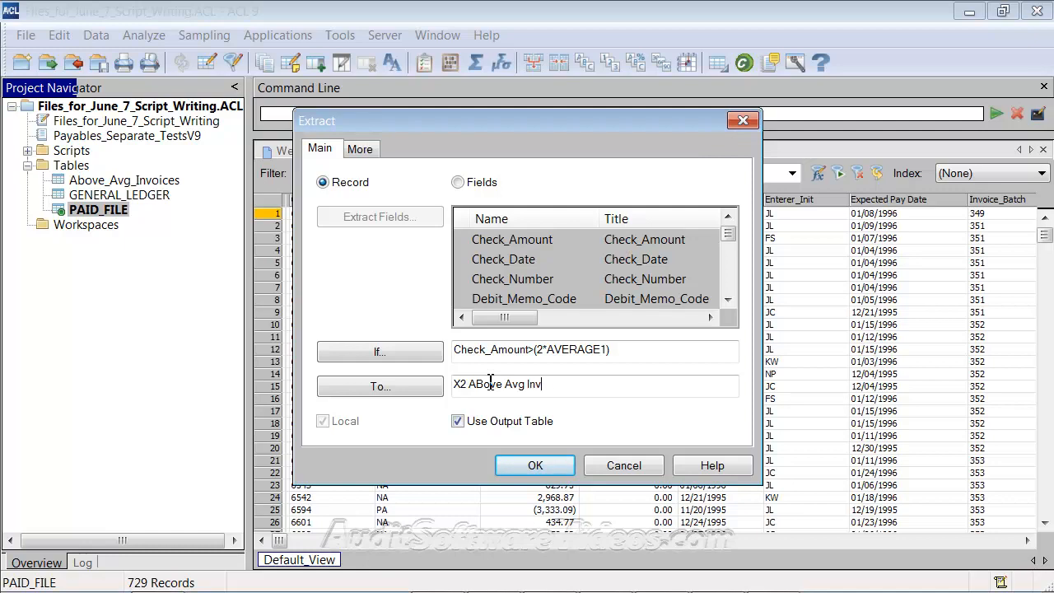
key(BackSpace)
text(es)
key(Return)
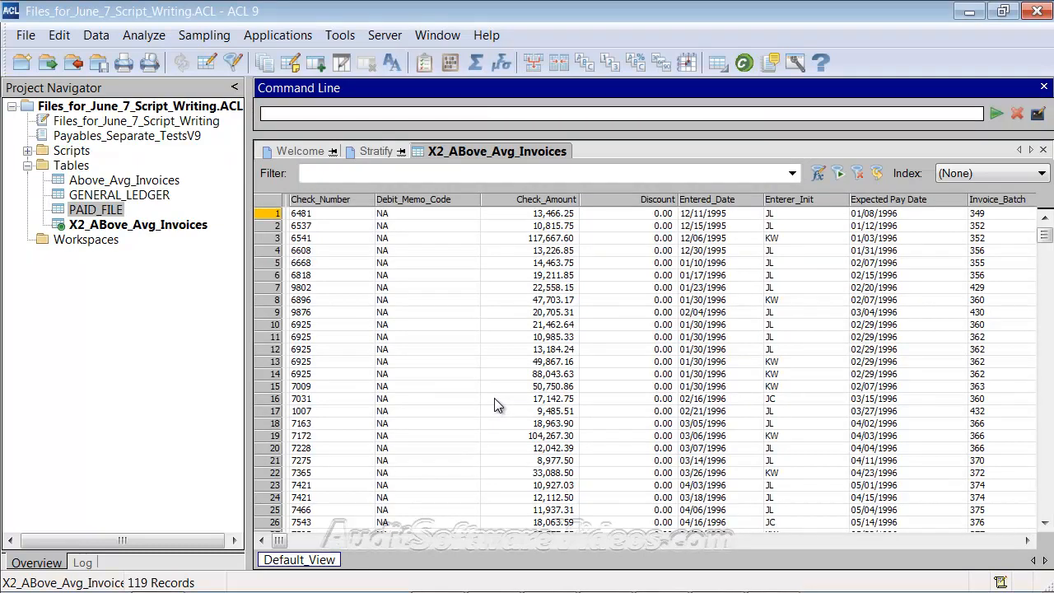
- Set the data font size of the X2_ABove_Avg_Invoices view to 12
click(546, 199)
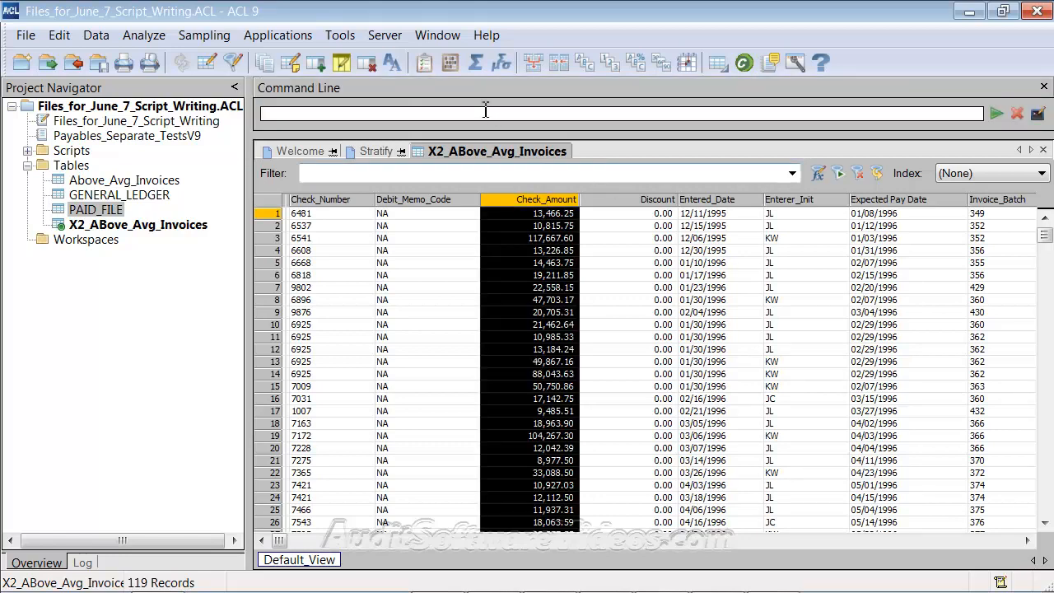
click(392, 64)
click(464, 294)
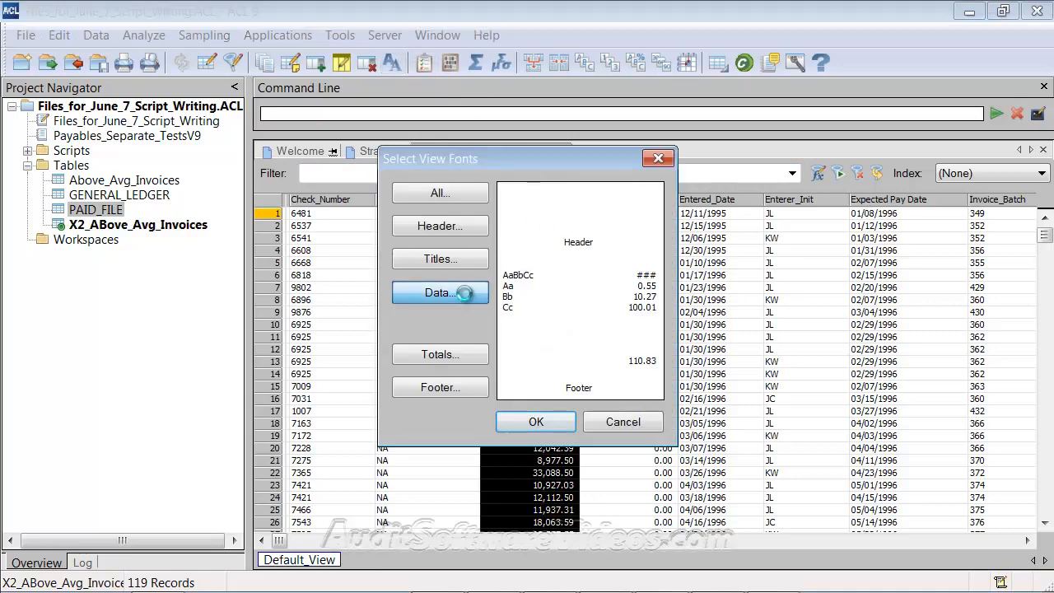
click(725, 371)
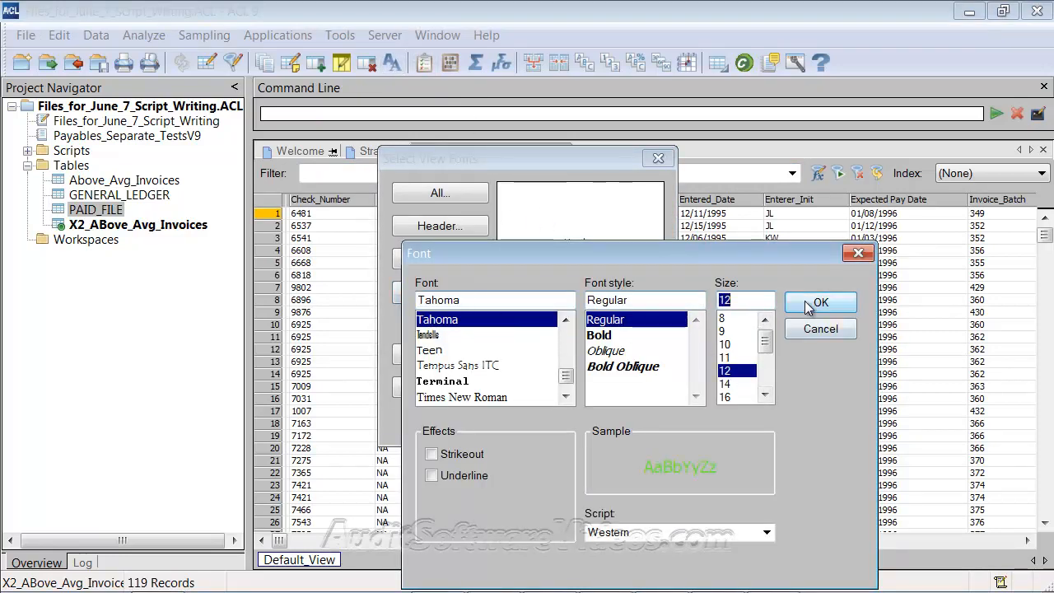
click(808, 306)
click(536, 421)
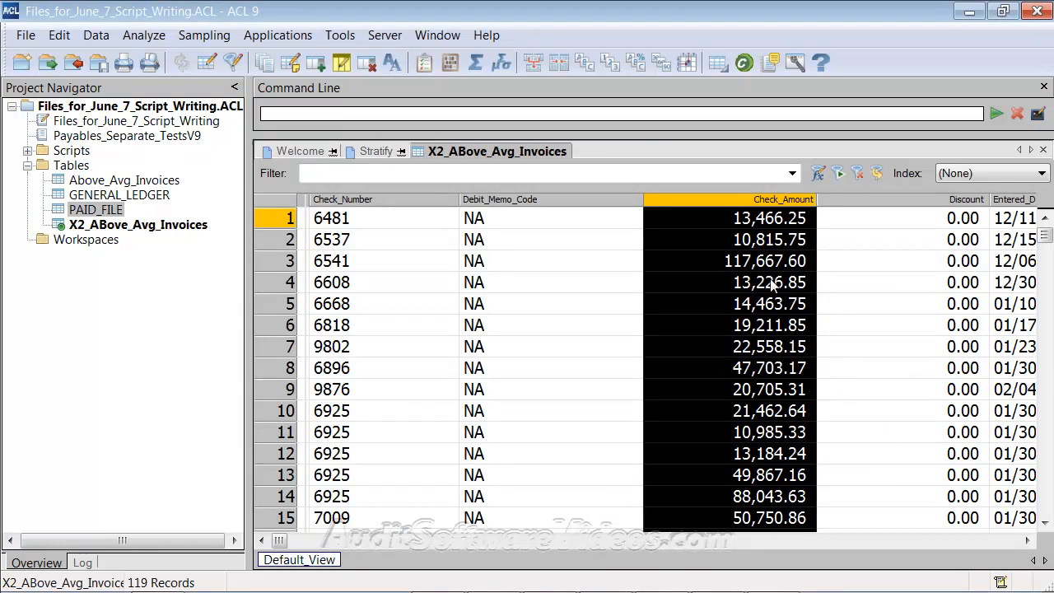
drag(1046, 240, 1047, 216)
click(548, 349)
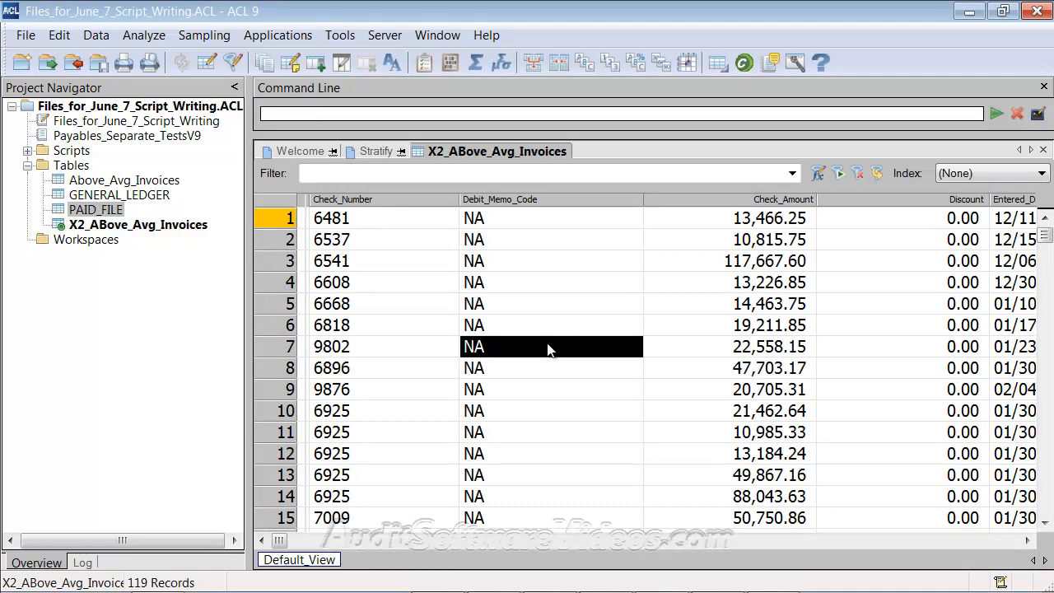
- Turn the script recorder off and save the recorded script as TWO_MINUTE_SCR_CLASS
click(79, 565)
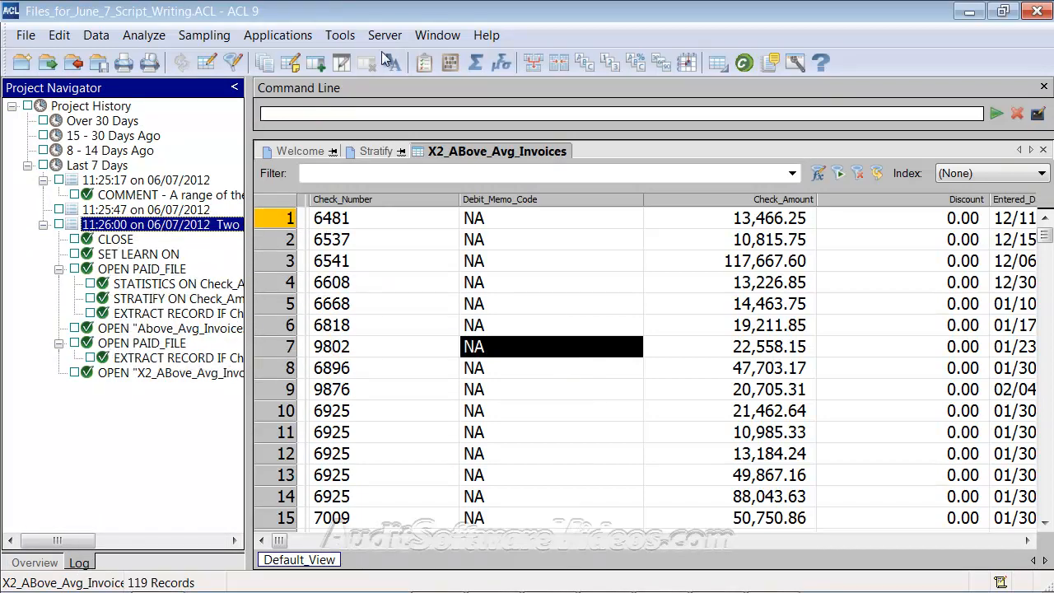
click(338, 36)
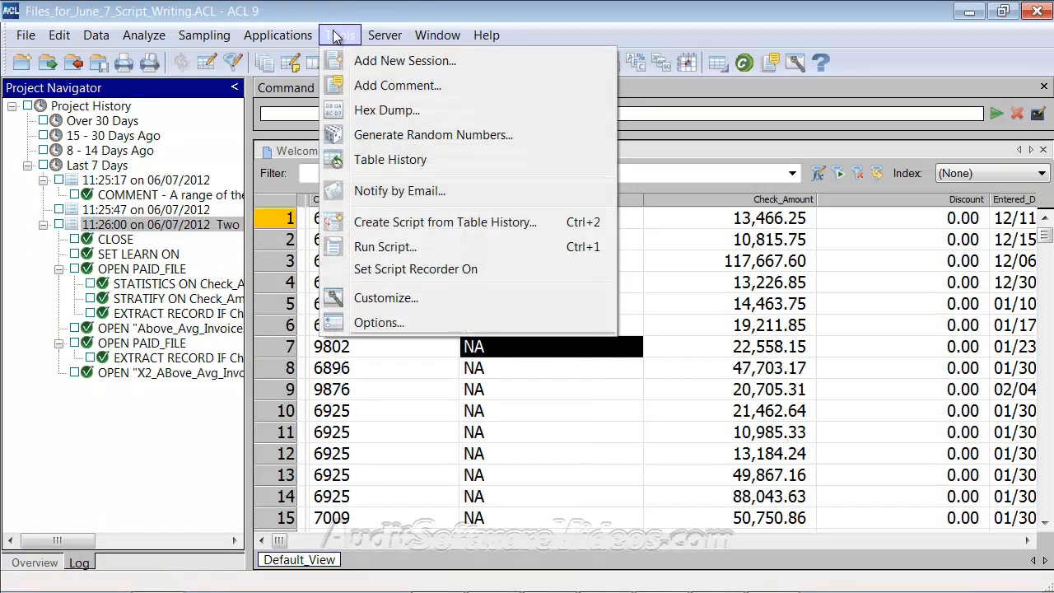
click(441, 269)
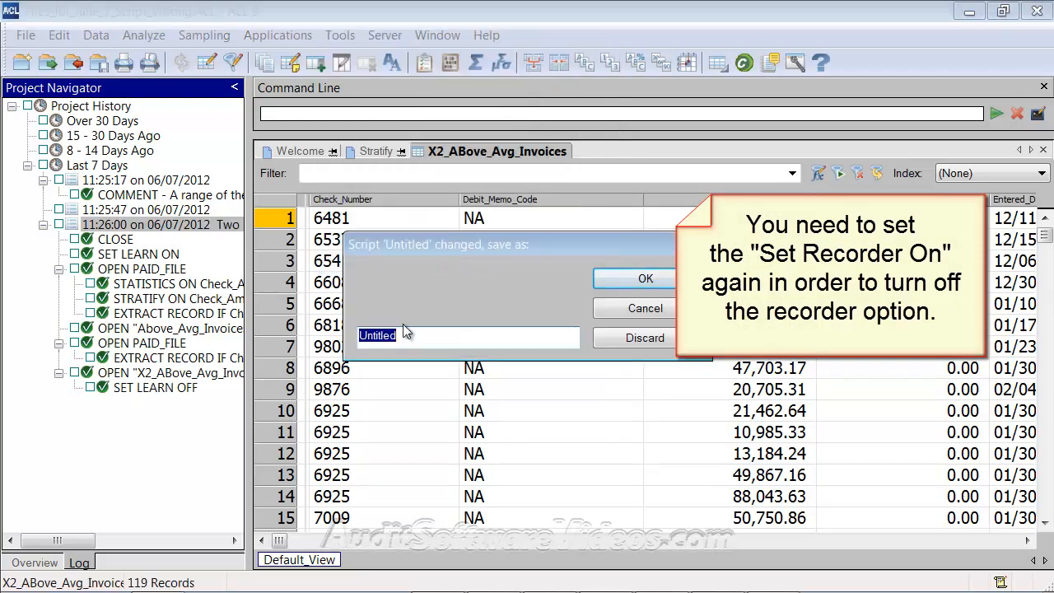
text(TWO_)
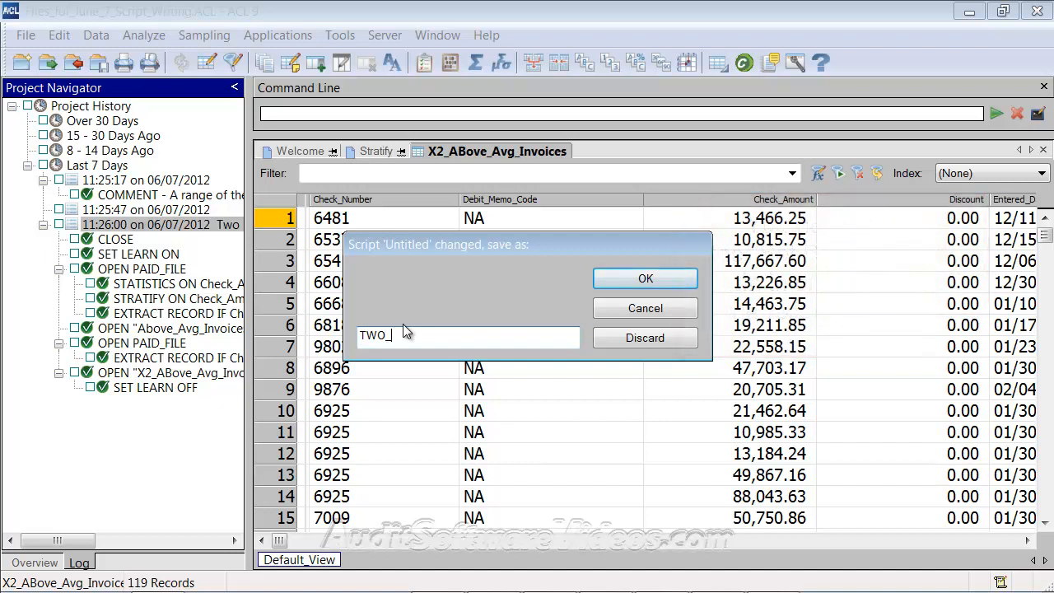
text(MINUTE_SCR_T)
key(BackSpace)
text(CLASS)
click(665, 278)
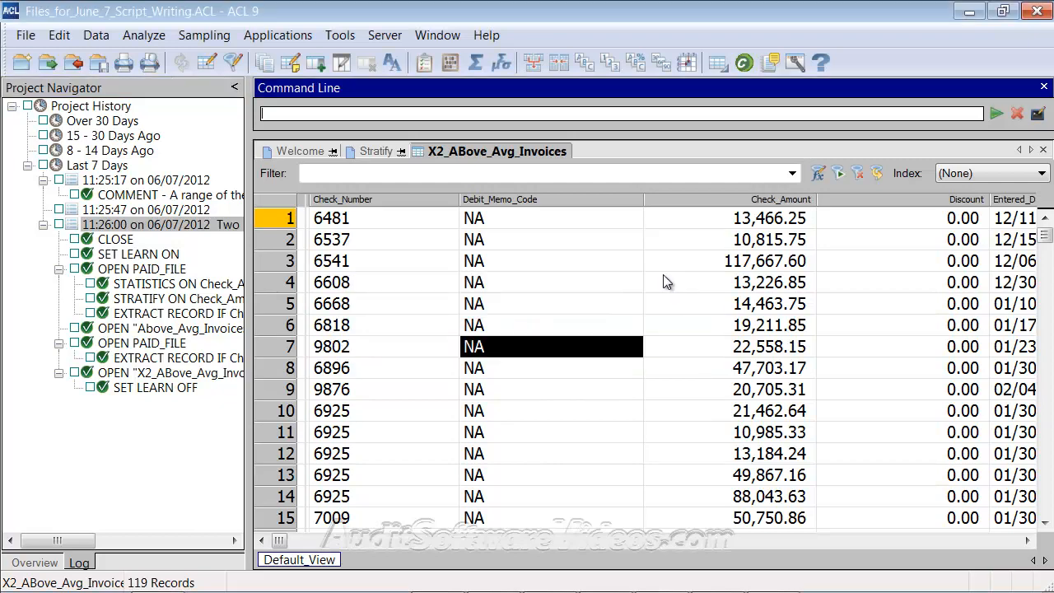
- Move the TWO_MINUTE_SCR_CLASS script from the Tables folder into the Scripts folder of the project
click(40, 562)
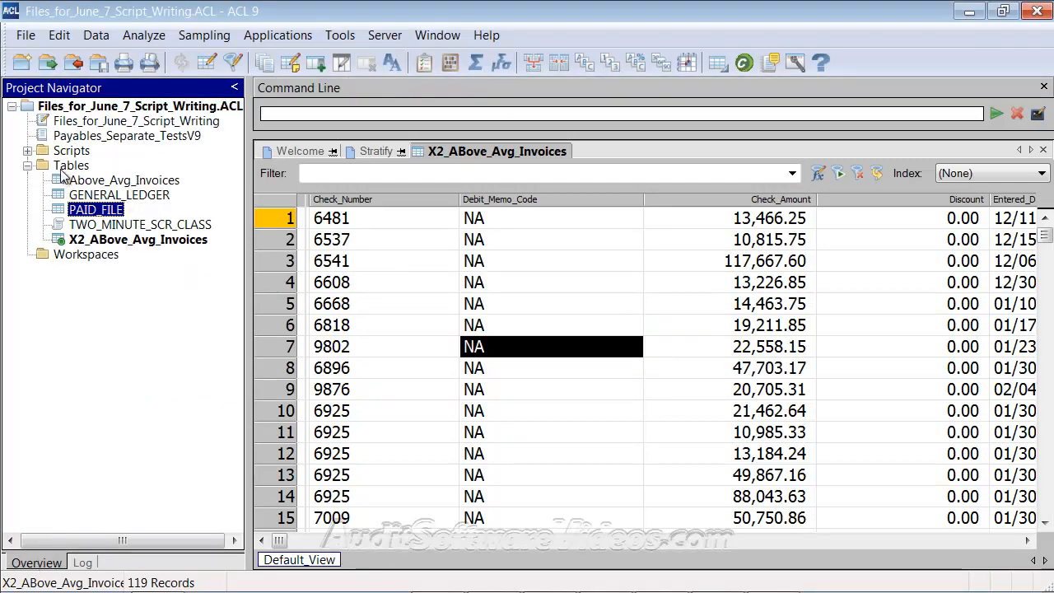
click(28, 151)
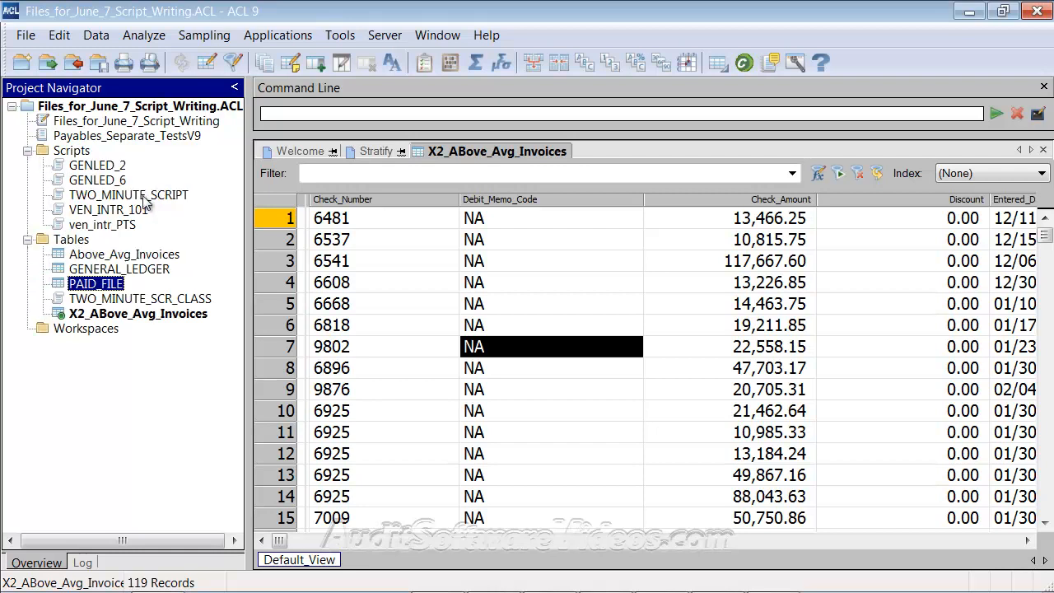
click(140, 298)
drag(152, 299, 83, 153)
- Delete the TWO_MINUTE_SCRIPT script from the Scripts folder
click(183, 212)
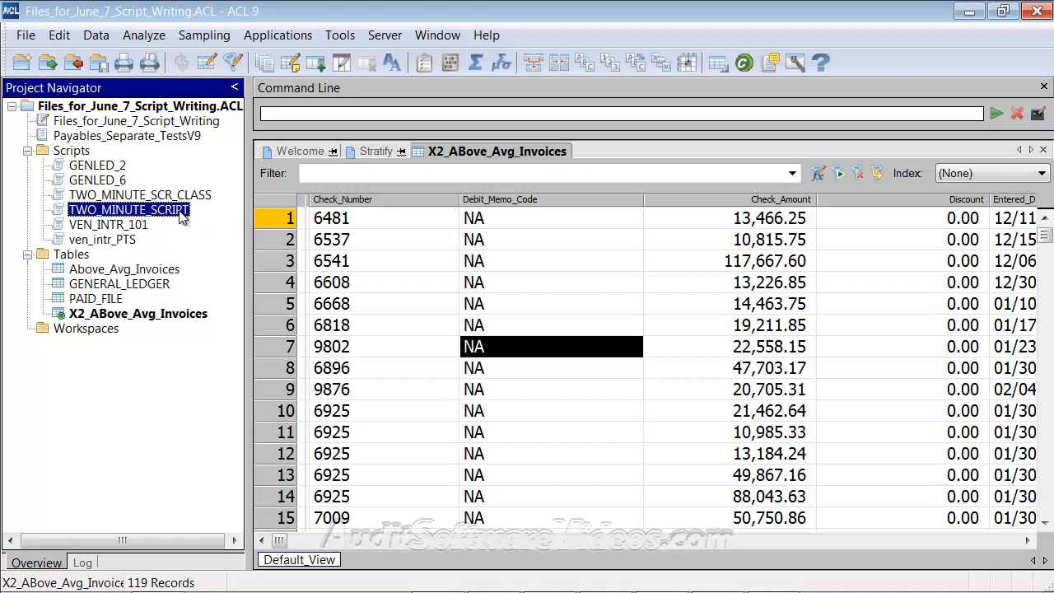
key(Delete)
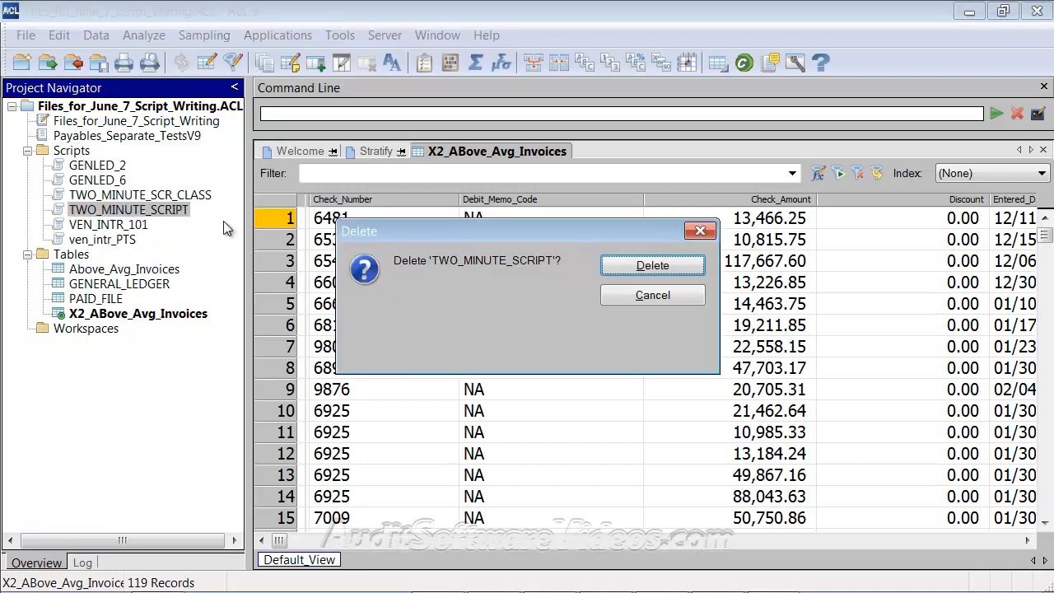
key(Return)
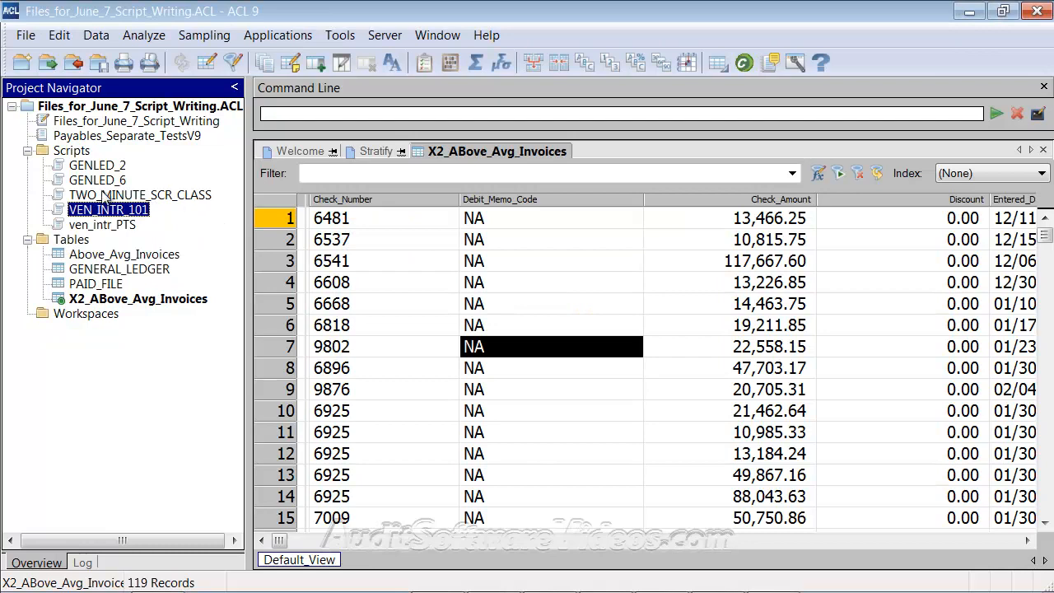
- Open the TWO_MINUTE_SCR_CLASS script and show the project's command log beside it for comparison
double_click(172, 196)
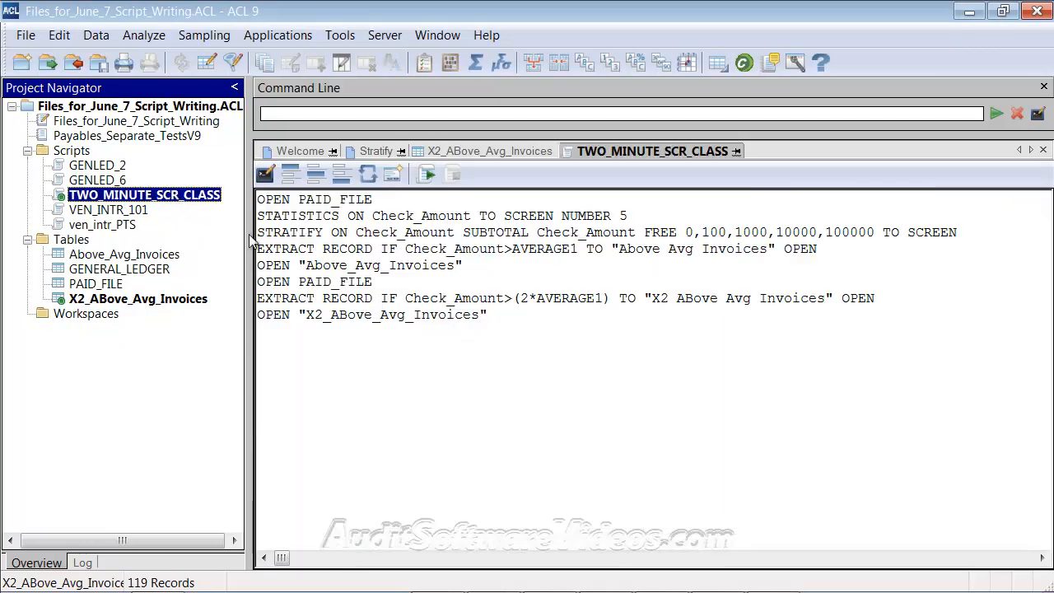
click(82, 563)
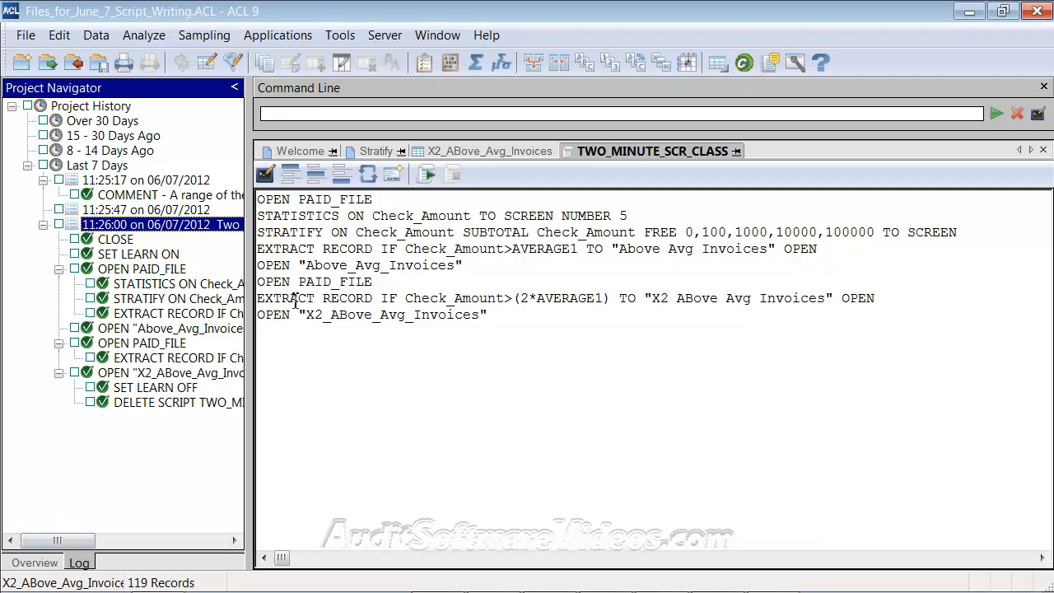
- Separate the commands of the TWO_MINUTE_SCR_CLASS script with a blank line after each one
click(381, 200)
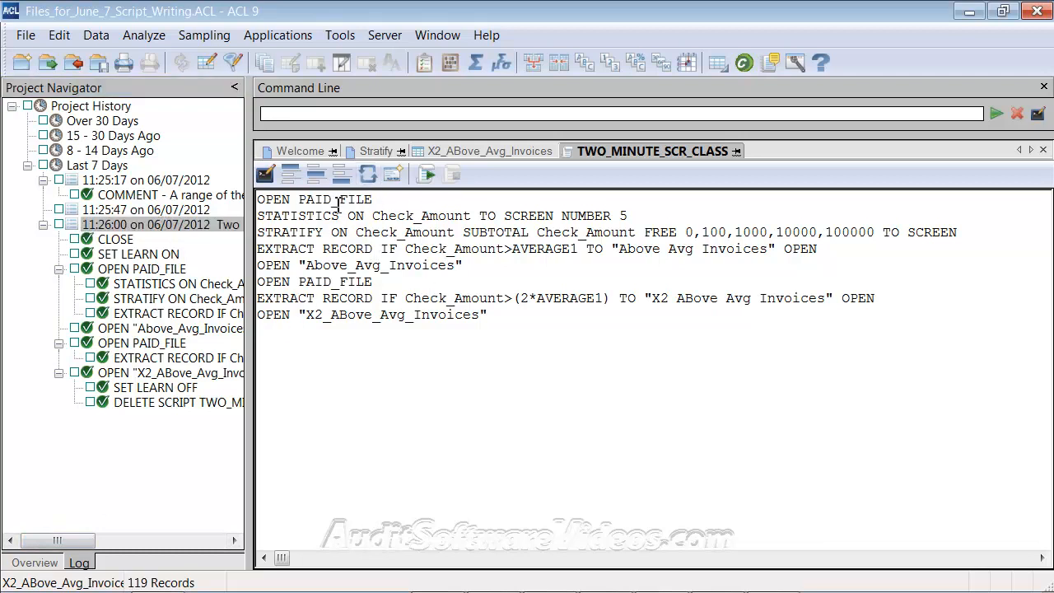
key(Return)
key(Down)
key(Down)
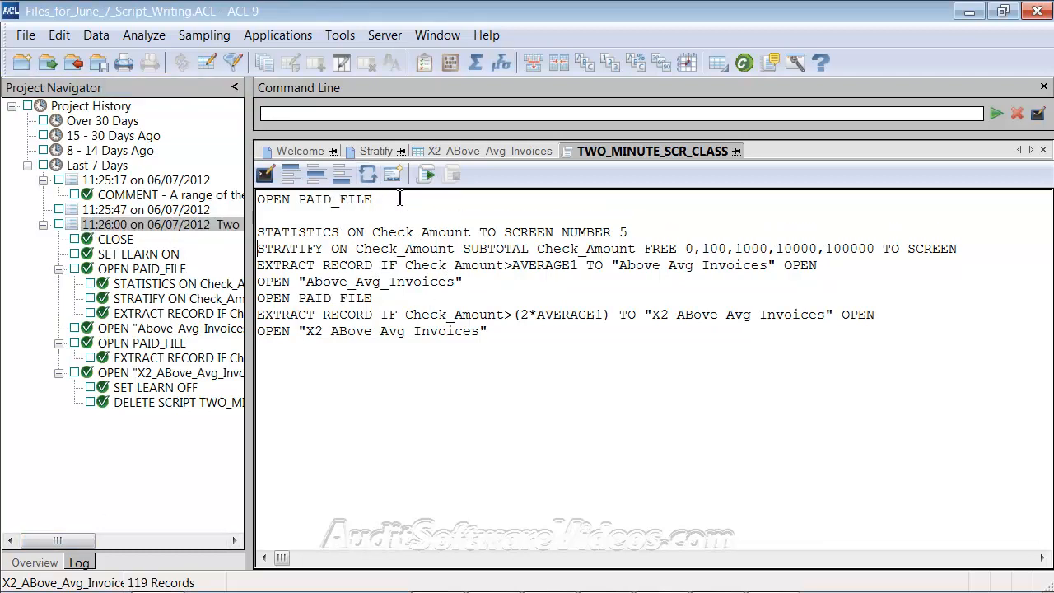
key(Return)
key(Down)
key(Return)
key(Down)
key(Return)
key(Down)
key(Return)
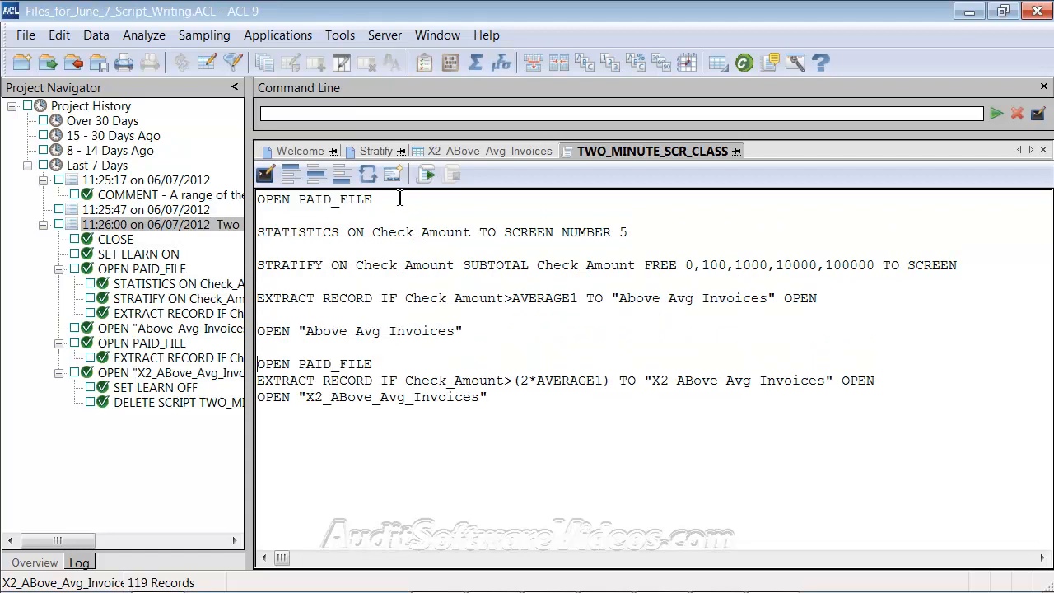
key(Return)
key(Down)
key(Return)
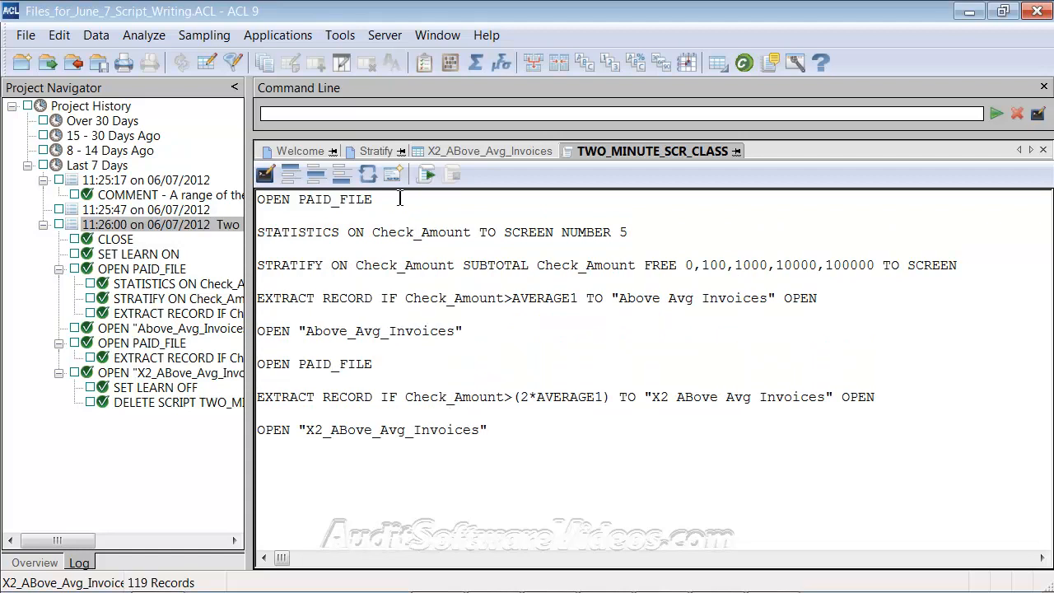
- Insert a SET SAFETY OFF command at the very start of the script, with blank lines between it and the first OPEN PAID_FILE
click(260, 199)
key(Return)
key(Return)
key(Return)
key(Up)
key(Up)
key(Up)
text(SET SAFETY OFF)
- Copy the SET SAFETY OFF command to the end of the script and change the copy to SET SAFETY ON
key(shift+Home)
key(ctrl+c)
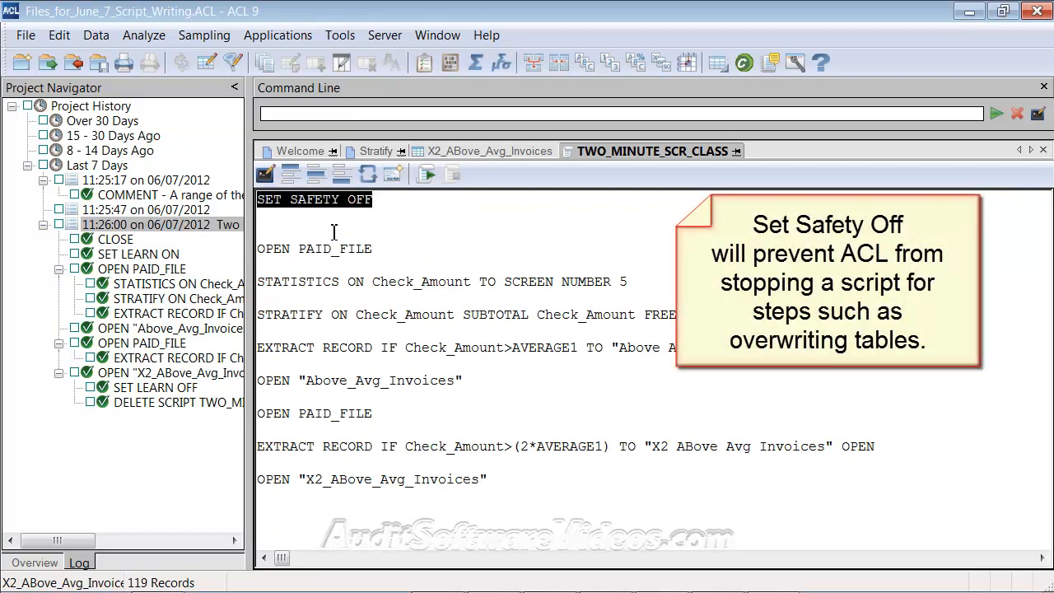
key(ctrl+End)
key(ctrl+v)
key(BackSpace)
key(BackSpace)
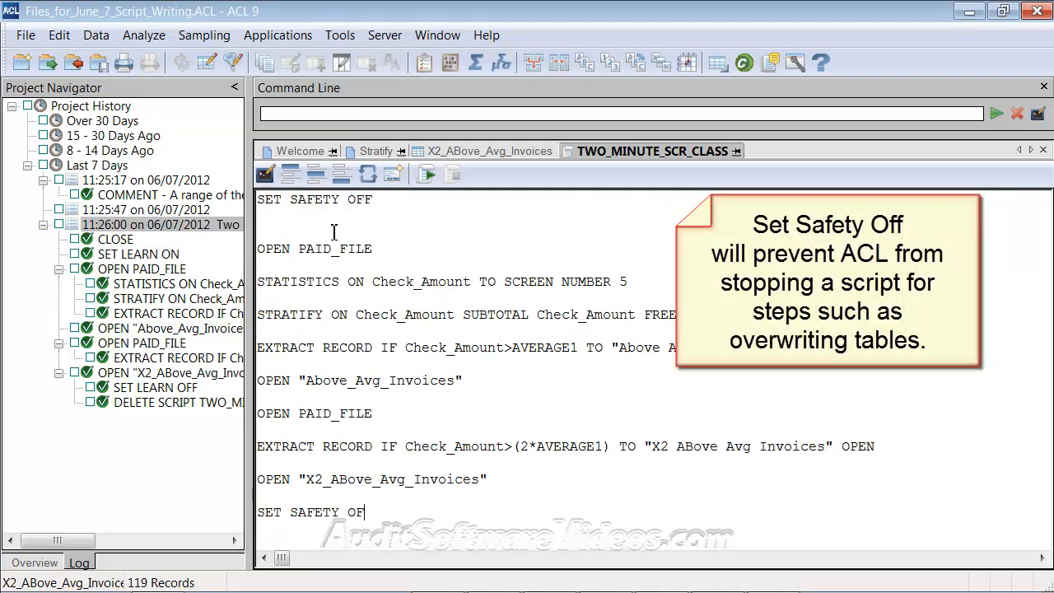
text(N)
key(Up)
key(Up)
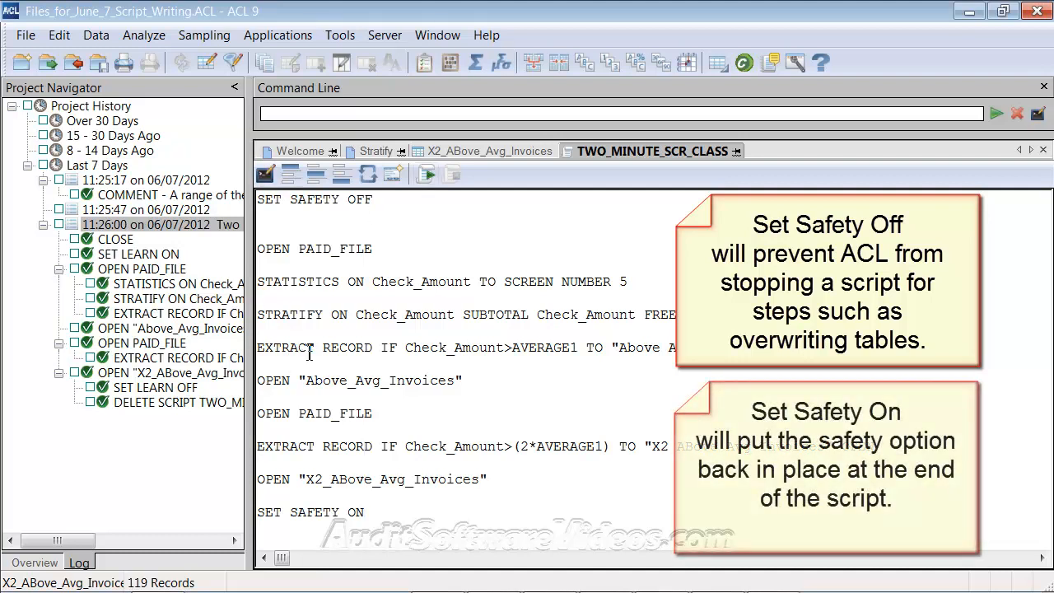
- Add a DELETE ALL OK command between SET SAFETY OFF and the first OPEN PAID_FILE
drag(306, 347, 791, 357)
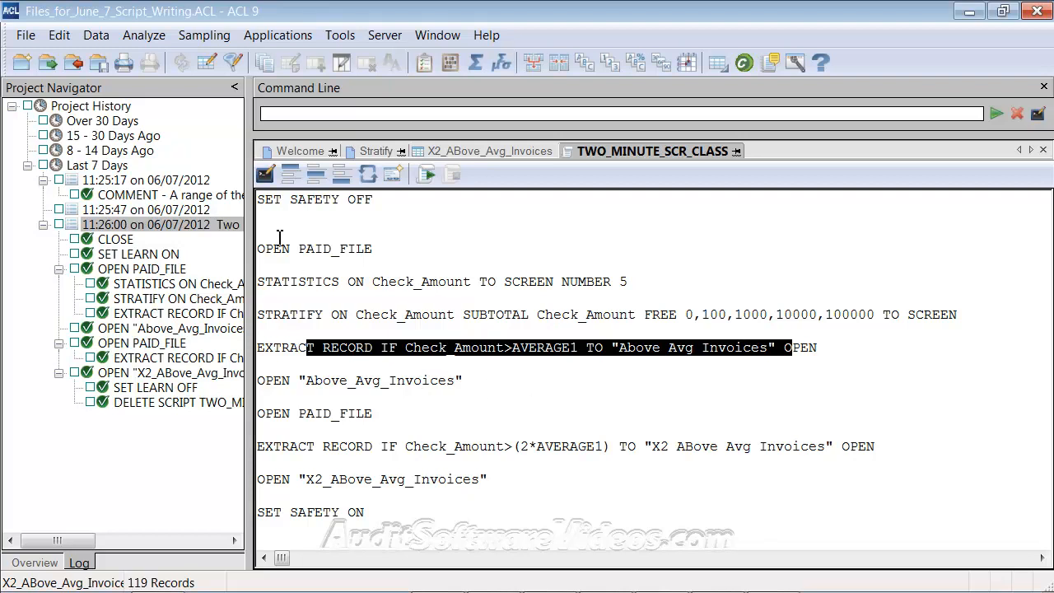
click(378, 246)
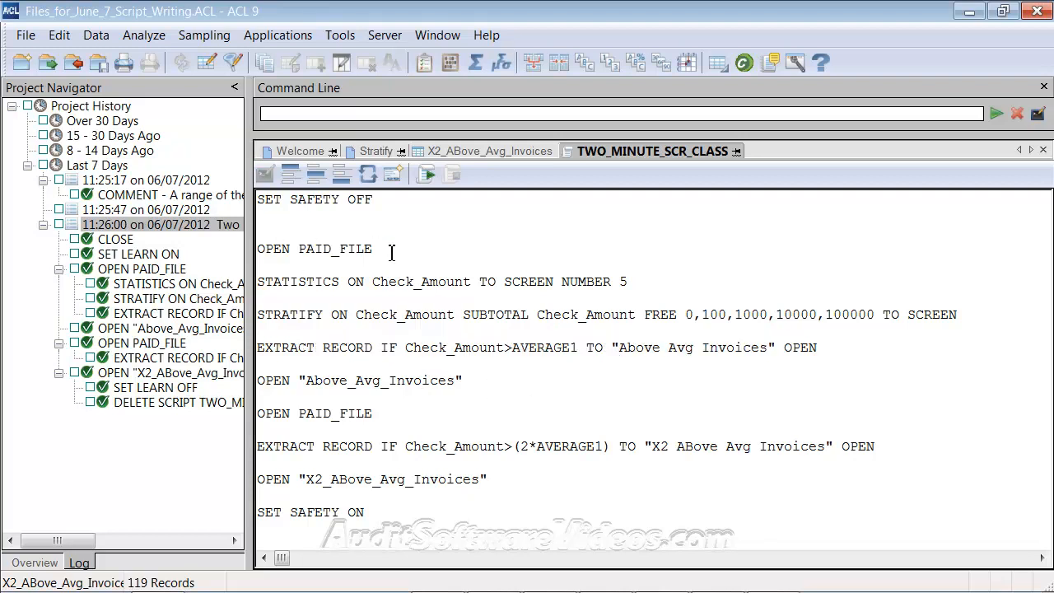
key(Return)
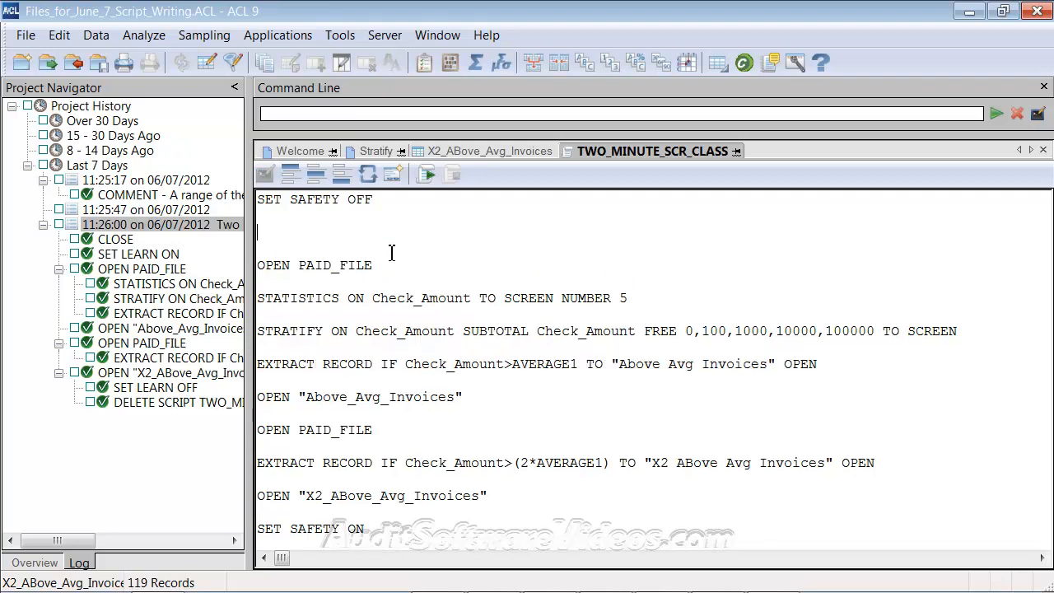
text(DELETE ALL)
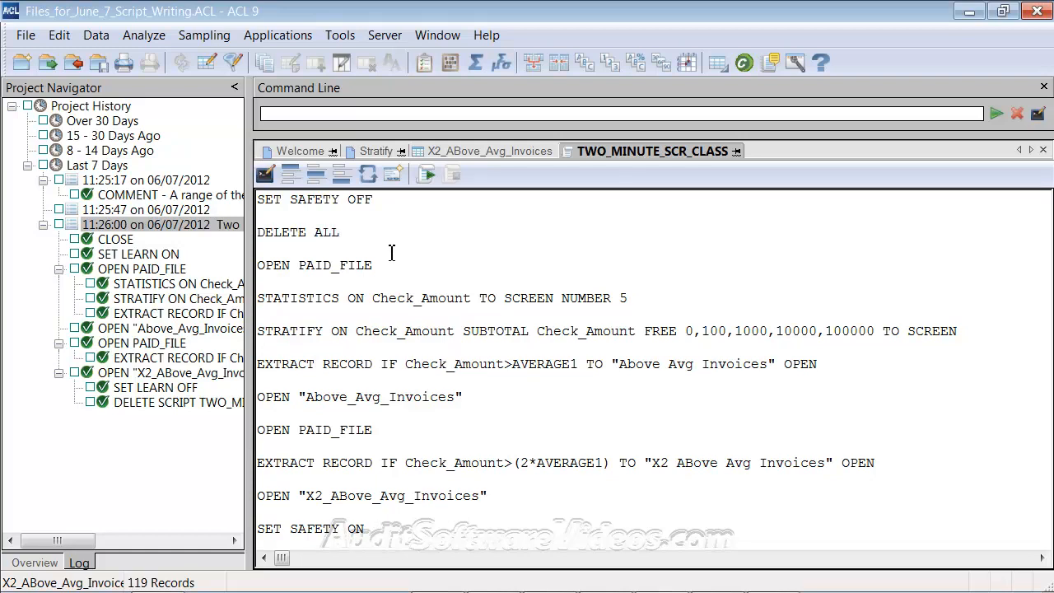
text( OK)
- Copy the DELETE ALL OK command to its own line just before SET SAFETY ON at the script's end
key(shift+Home)
key(ctrl+c)
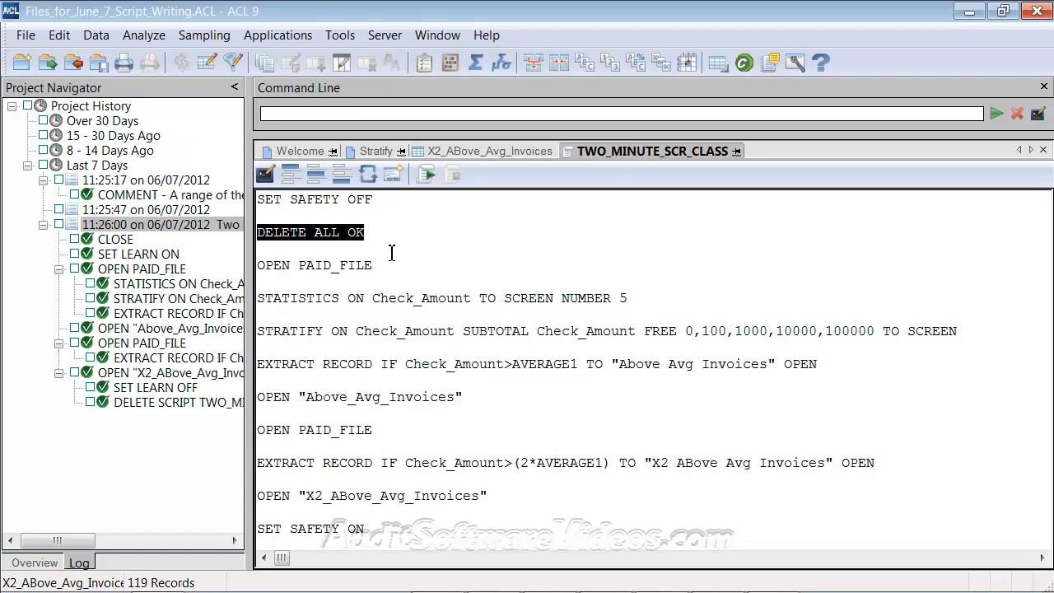
click(392, 253)
key(Down)
key(Down)
key(Down)
key(Down)
key(Down)
key(Down)
key(Return)
key(Return)
key(Up)
key(ctrl+v)
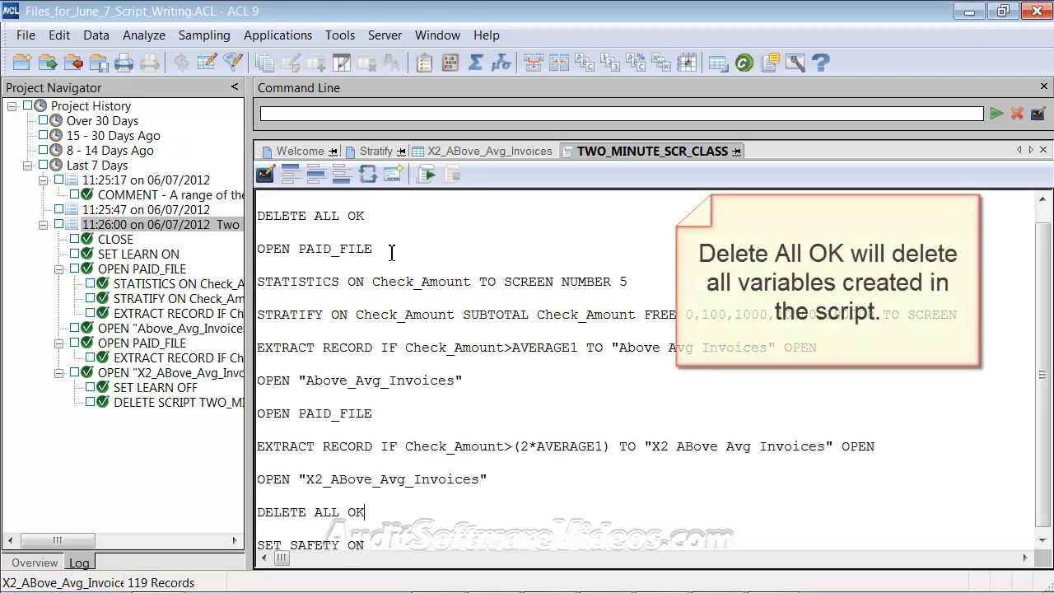
click(59, 35)
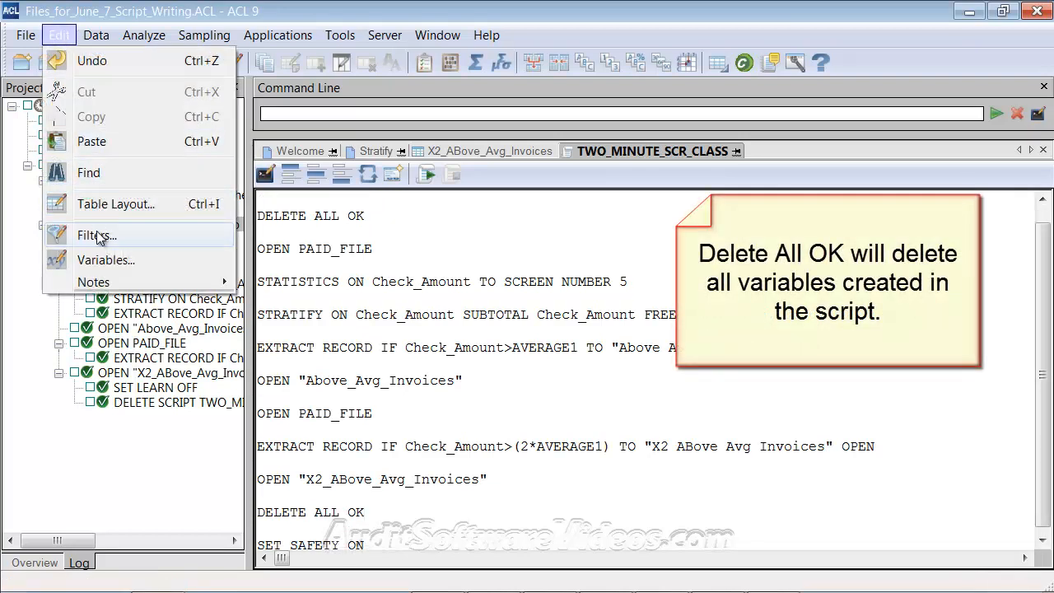
click(492, 264)
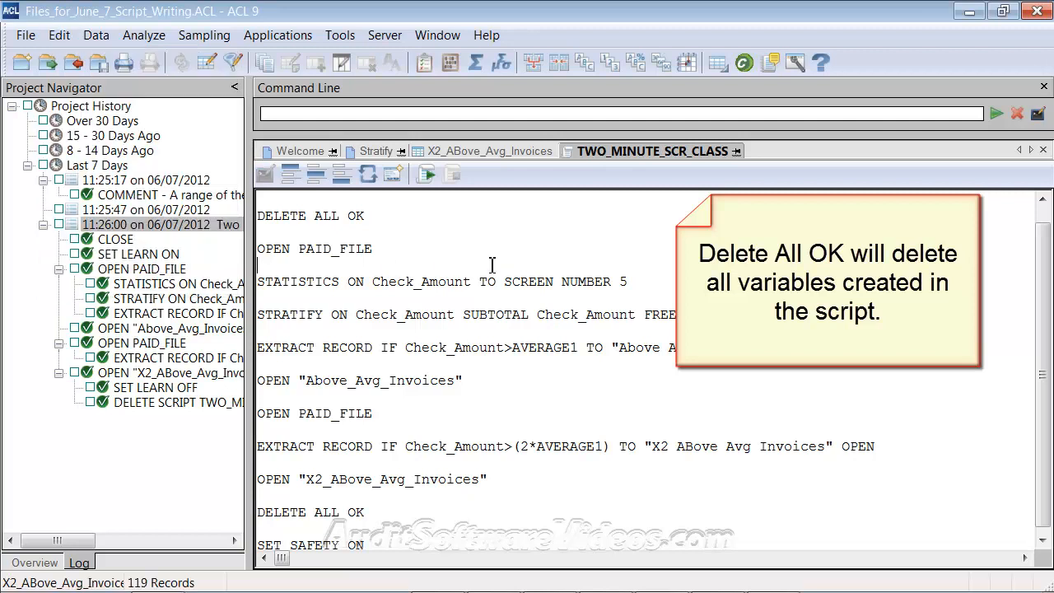
click(390, 237)
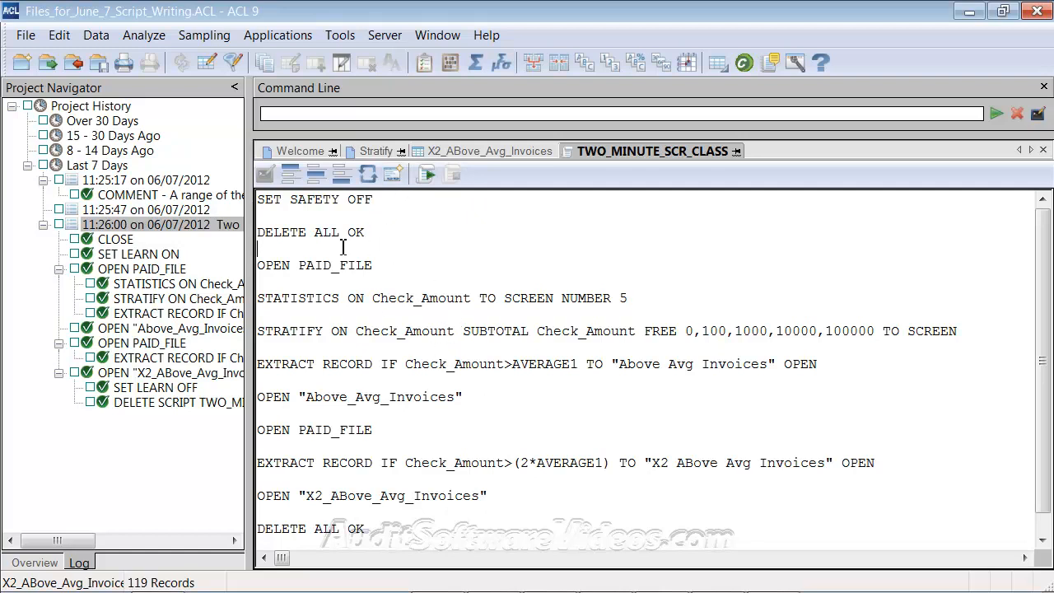
- Add the line "COMMENT This is the two minute script we recorded - 6/7/12" above SET SAFETY OFF, followed by a blank line
click(264, 206)
key(Return)
key(Return)
key(Up)
key(Up)
text(COMMENT)
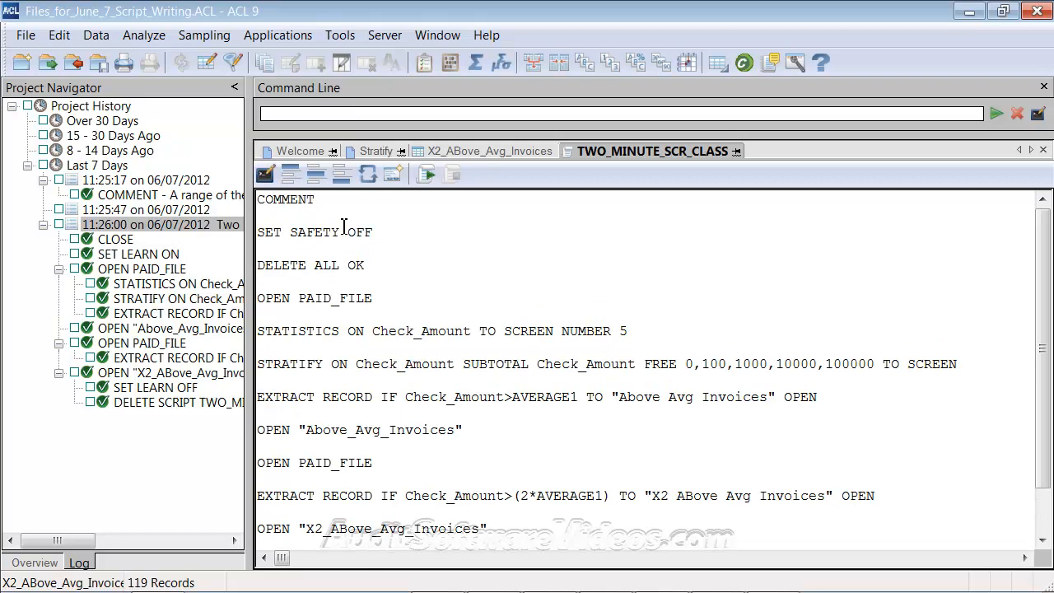
text( This is the two minute scrip)
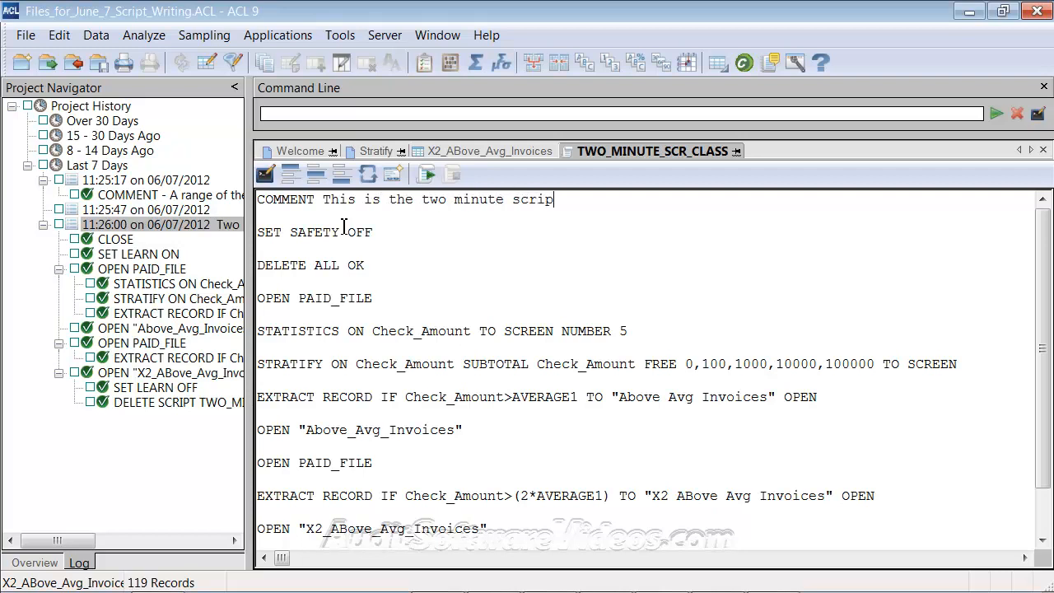
text(t we recorded - 6/7/12)
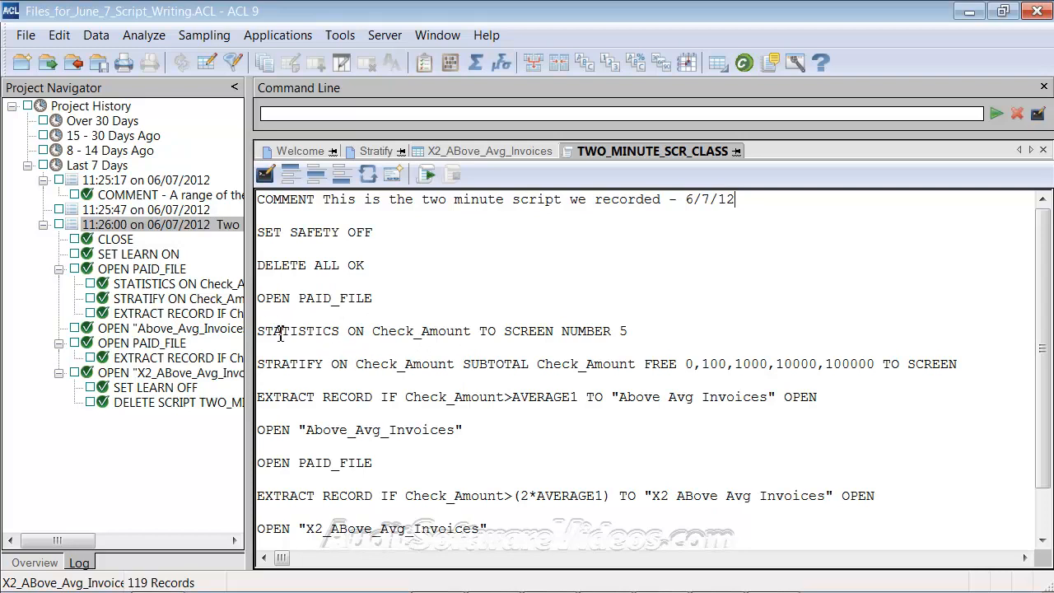
- Review the STRATIFY and first EXTRACT commands, and view the Extract dialog's options without running an extraction
drag(263, 367, 979, 362)
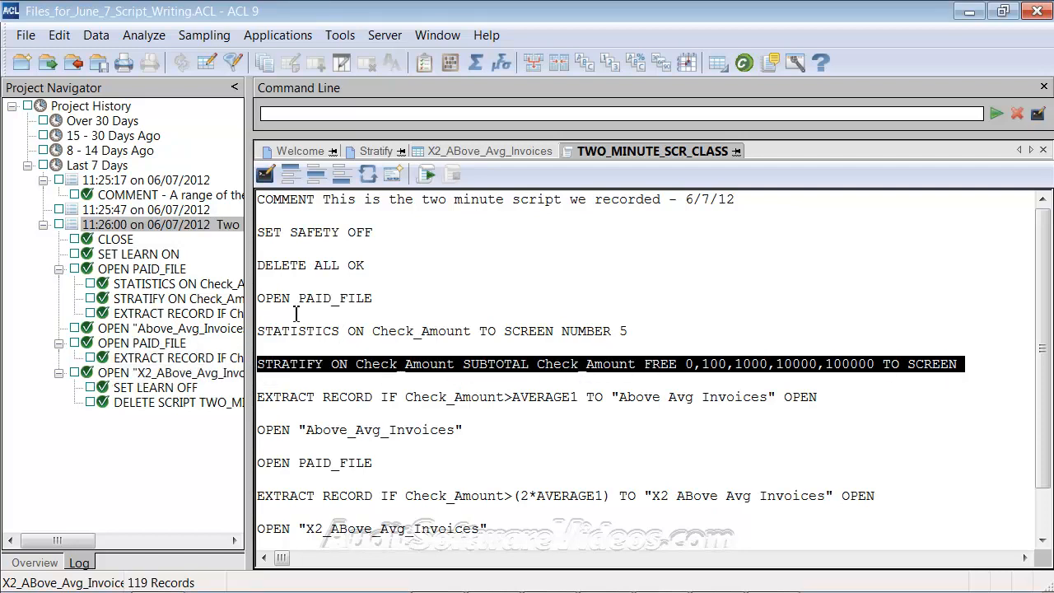
drag(261, 402, 883, 396)
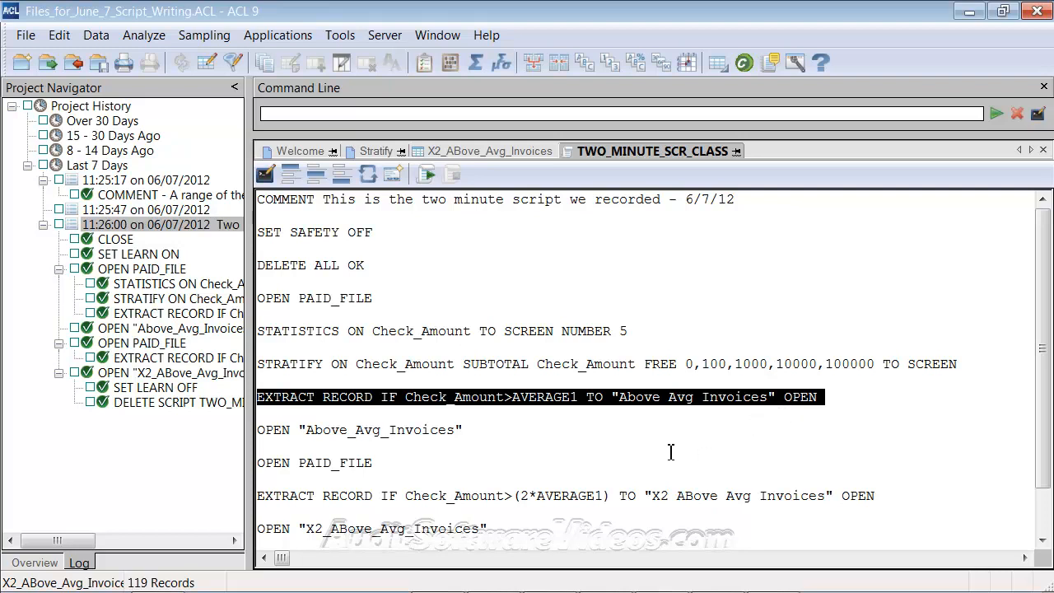
click(484, 428)
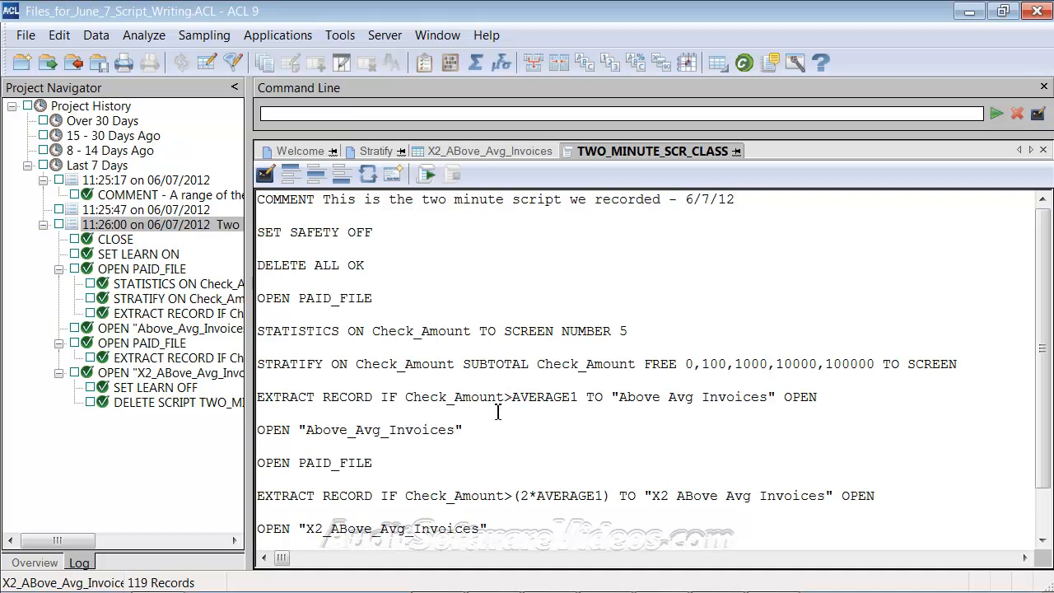
click(92, 35)
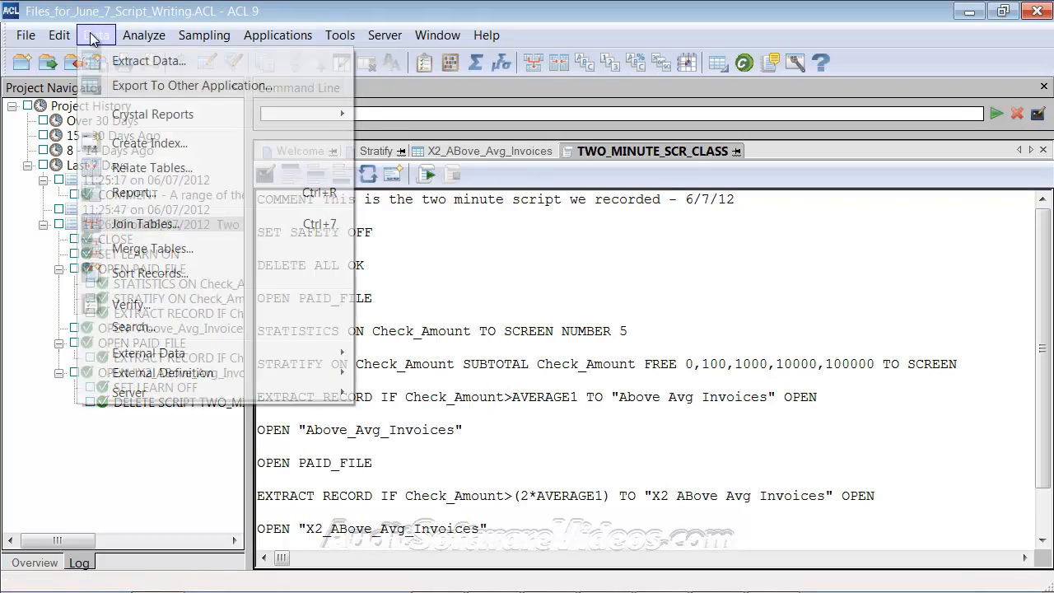
click(122, 66)
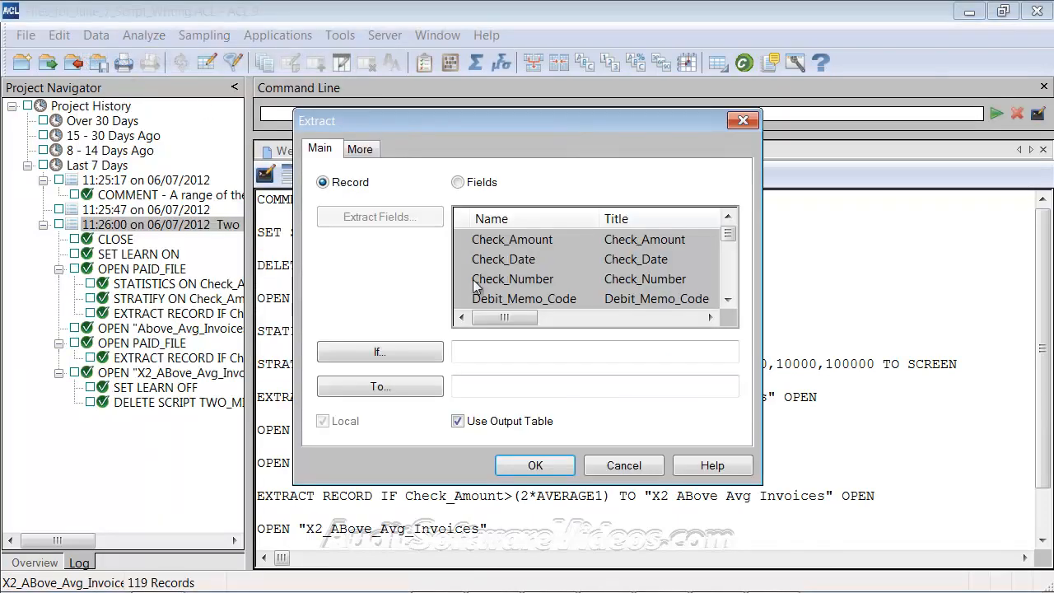
click(626, 463)
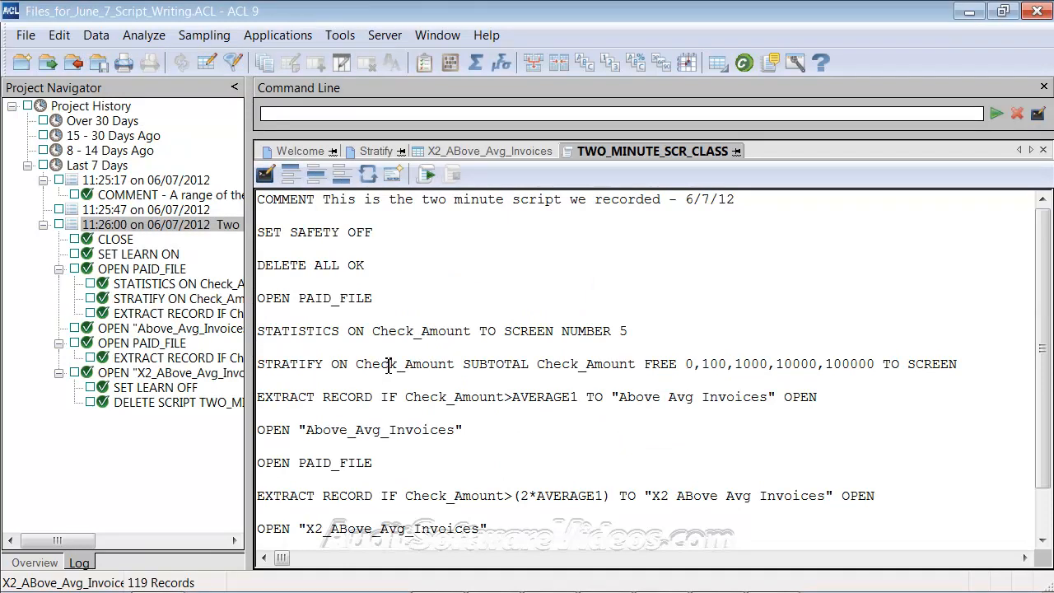
- Close the TWO_MINUTE_SCR_CLASS script with its changes saved and show the project overview
click(1044, 150)
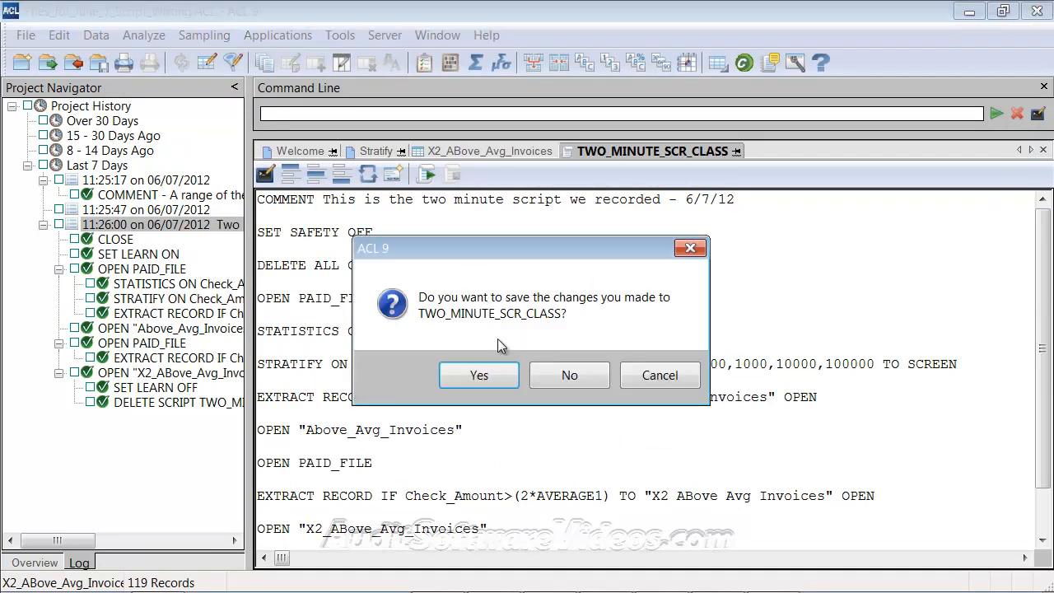
click(486, 375)
click(37, 563)
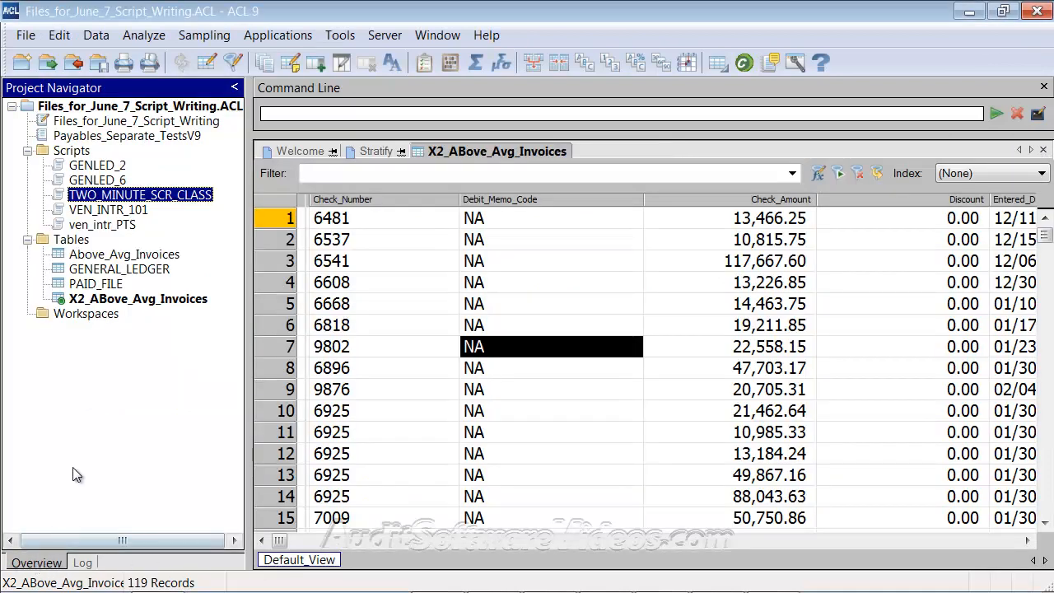
- Add a new session to the project log with a name beginning "TESTING 2 MIN S"
click(82, 562)
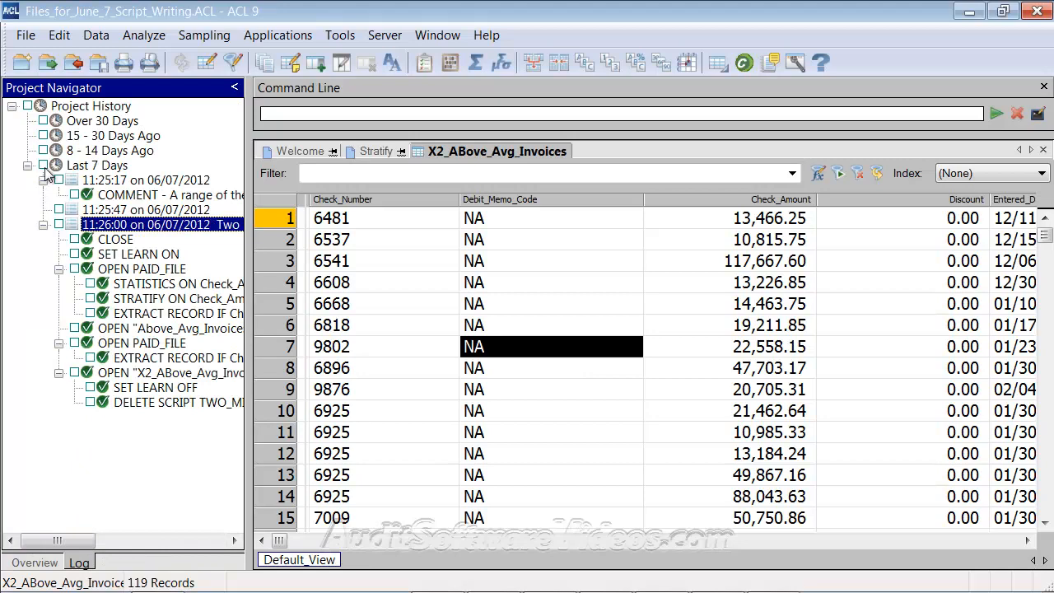
right_click(96, 422)
click(136, 428)
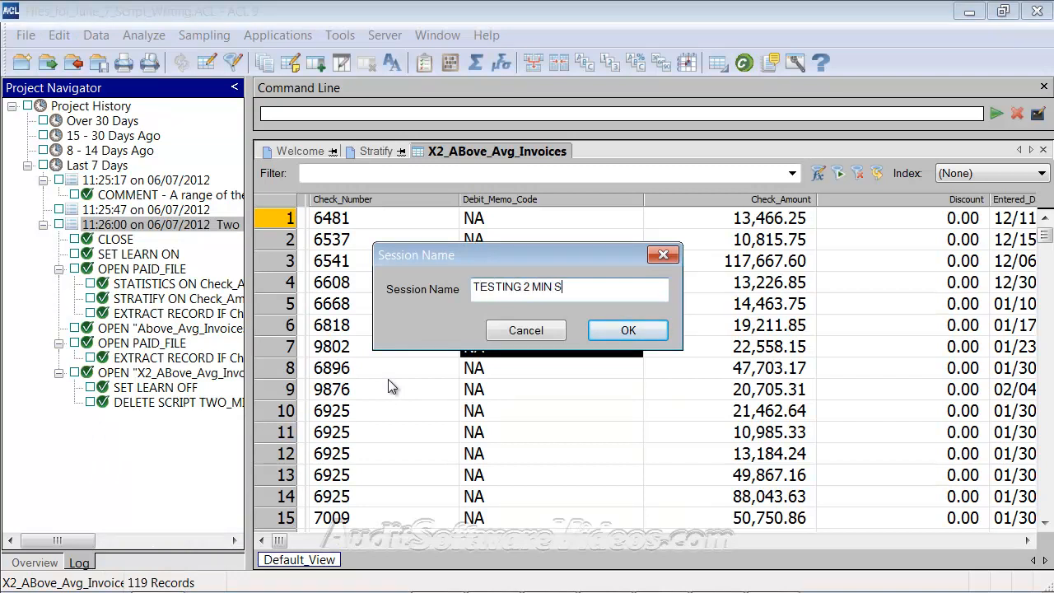
key(Return)
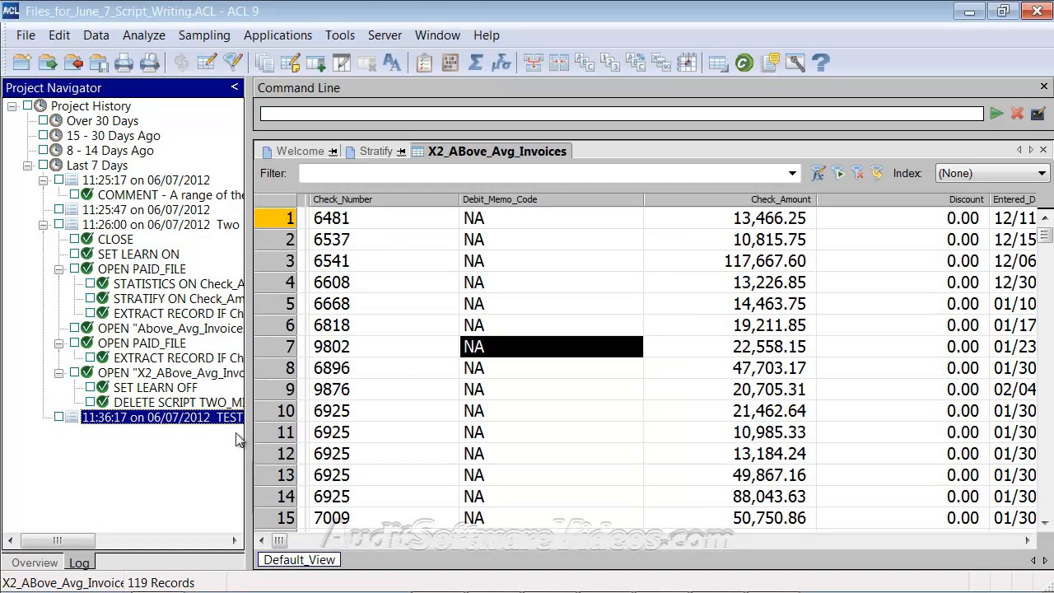
- Run the TWO_MINUTE_SCR_CLASS script, saving the changes to X2_ABove_Avg_Invoices, and show the project log
click(35, 563)
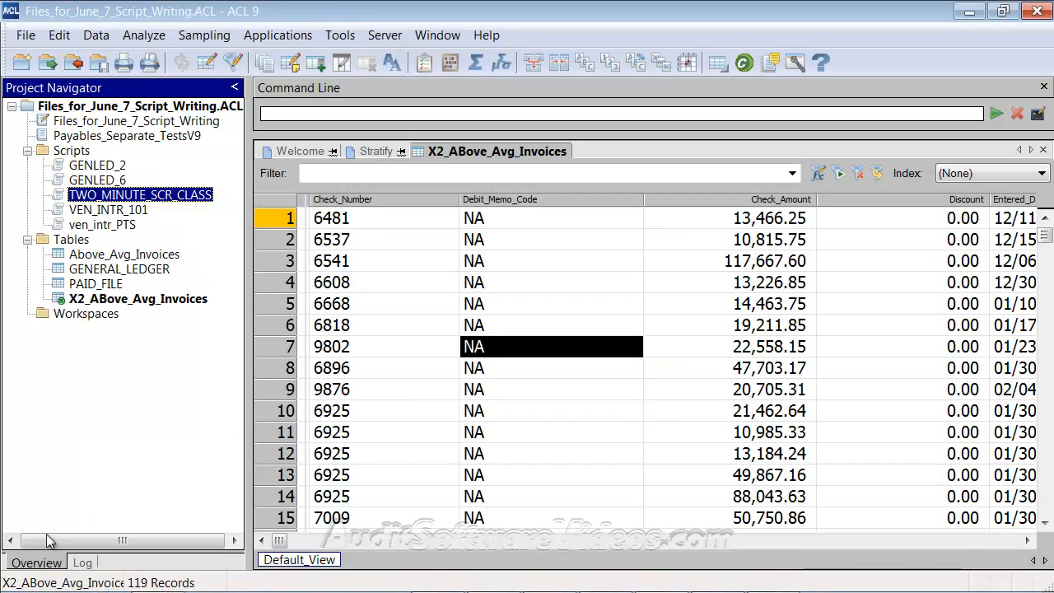
right_click(130, 196)
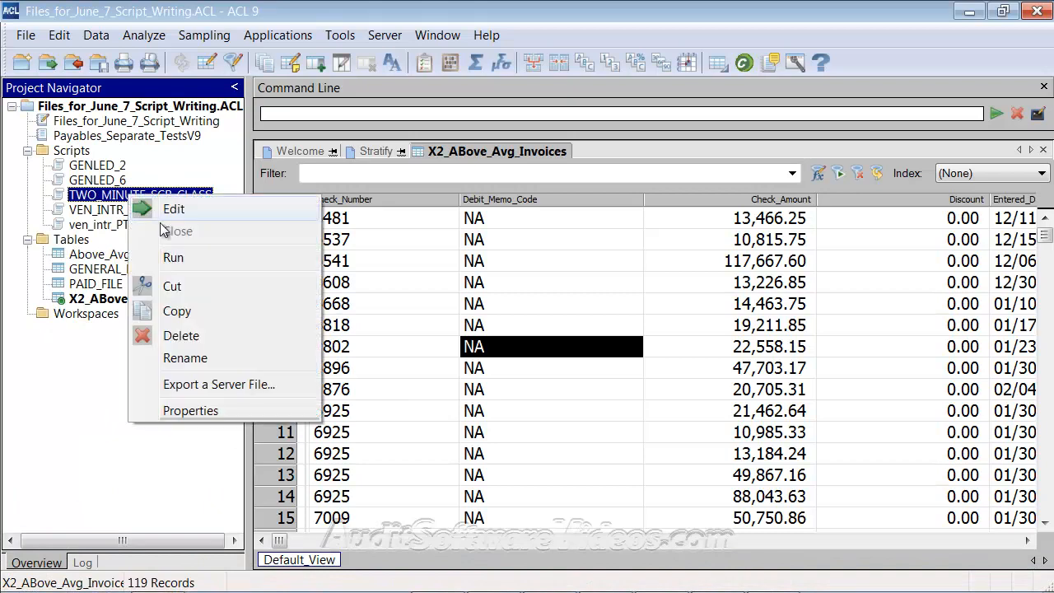
click(173, 258)
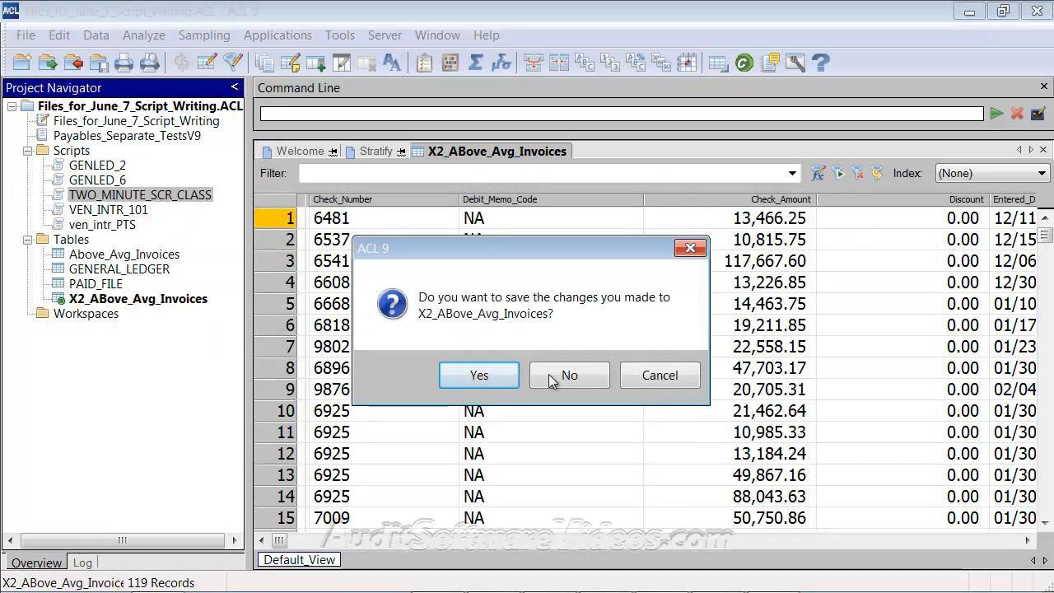
click(479, 377)
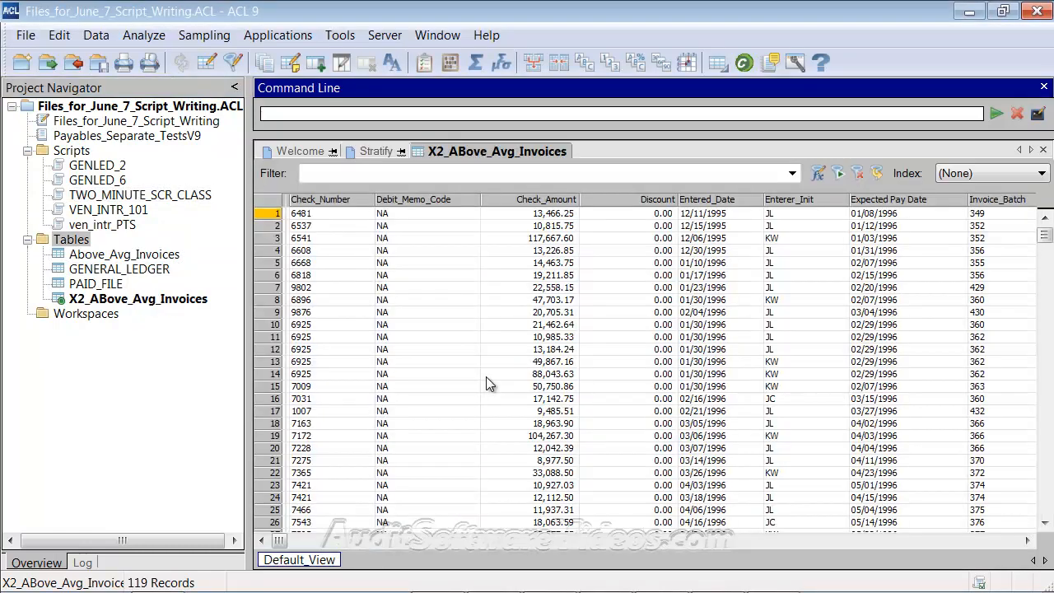
click(81, 563)
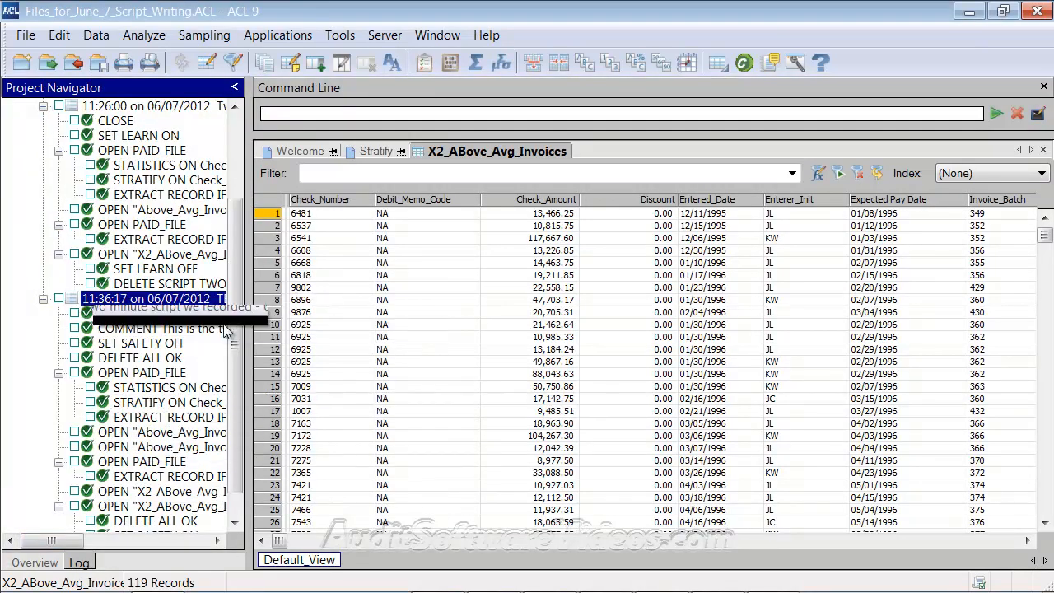
- Widen the log pane and open the STATISTICS and STRATIFY results logged under the TESTING 2 MIN SCR session
drag(247, 346, 378, 345)
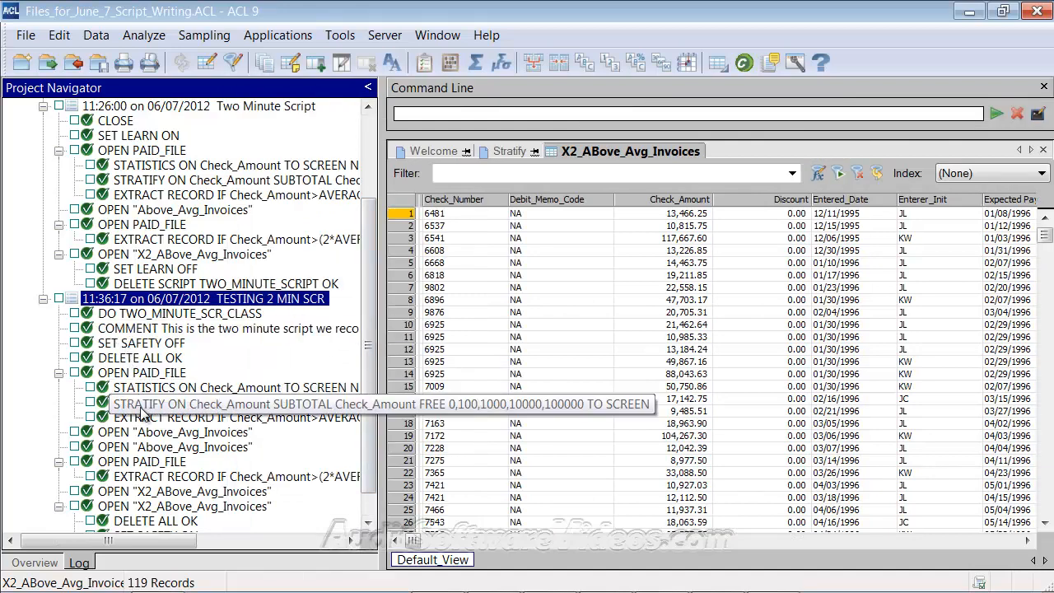
scroll(142, 409, down, 1)
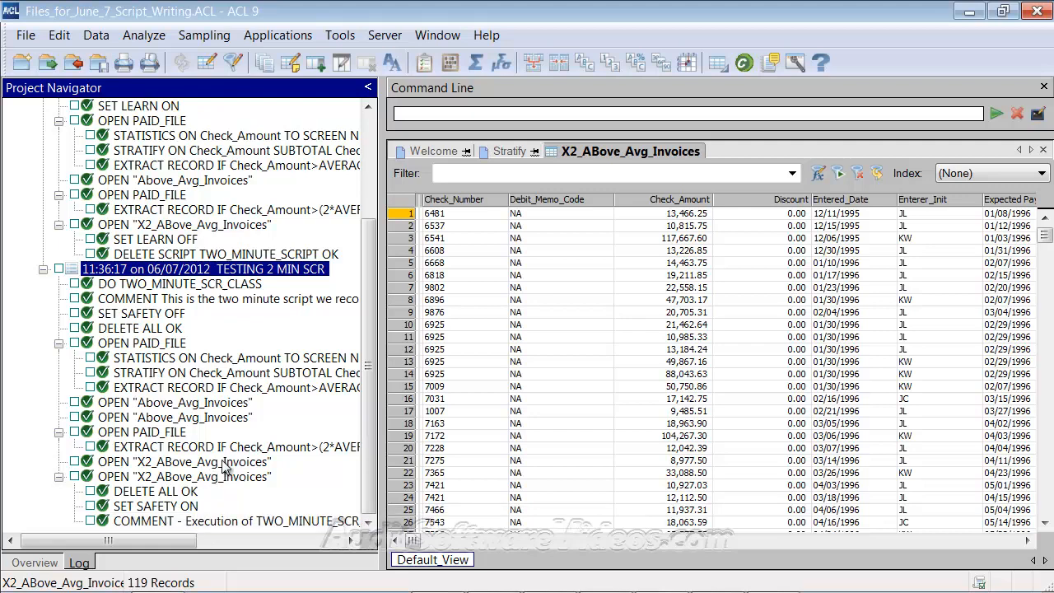
double_click(169, 359)
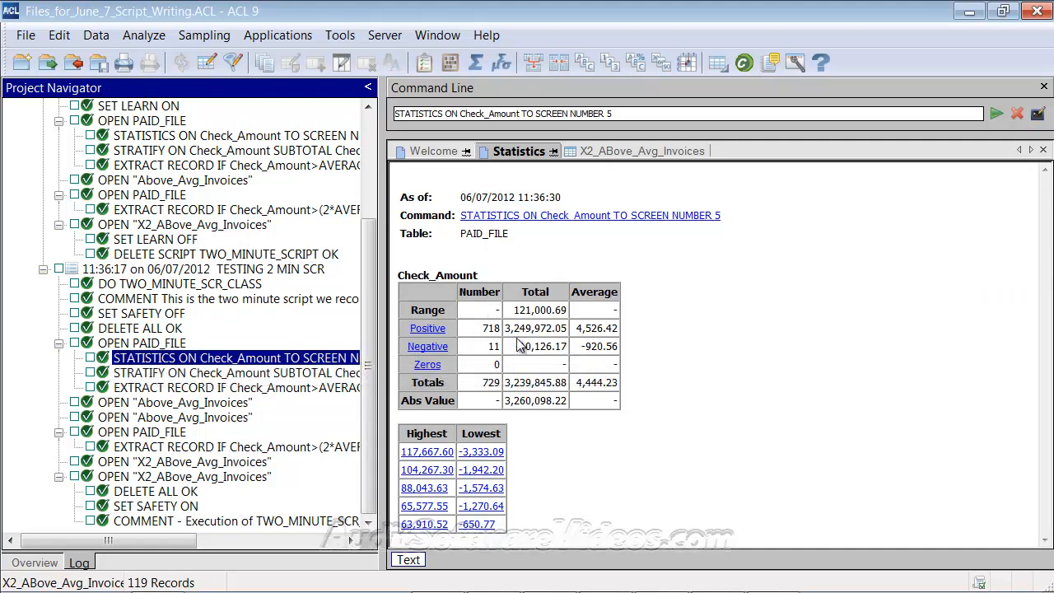
double_click(220, 373)
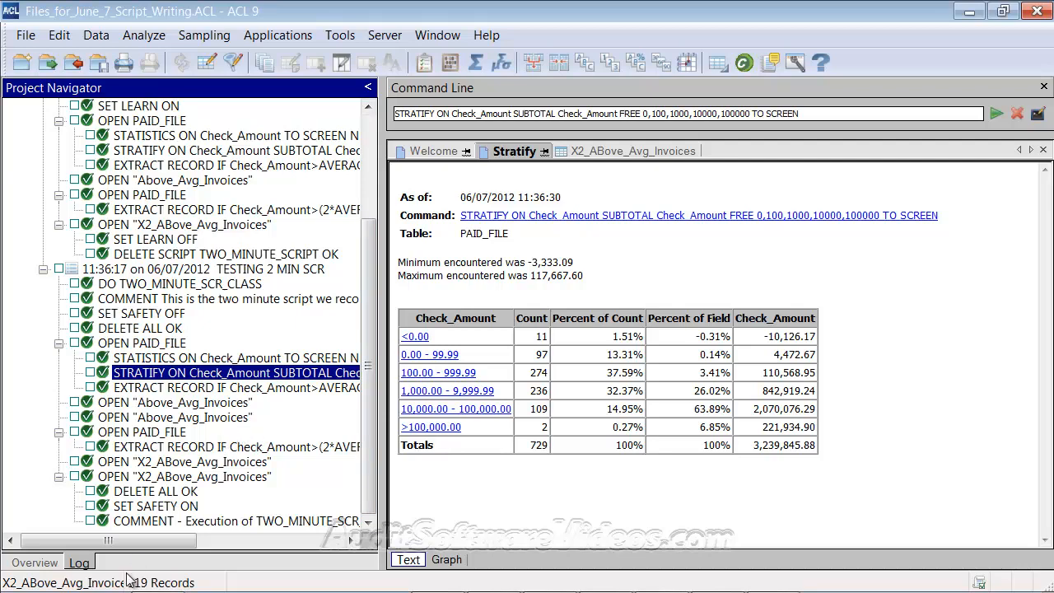
- Open the Above_Avg_Invoices and X2_ABove_Avg_Invoices tables from the project overview to check them, and return to the log
click(52, 561)
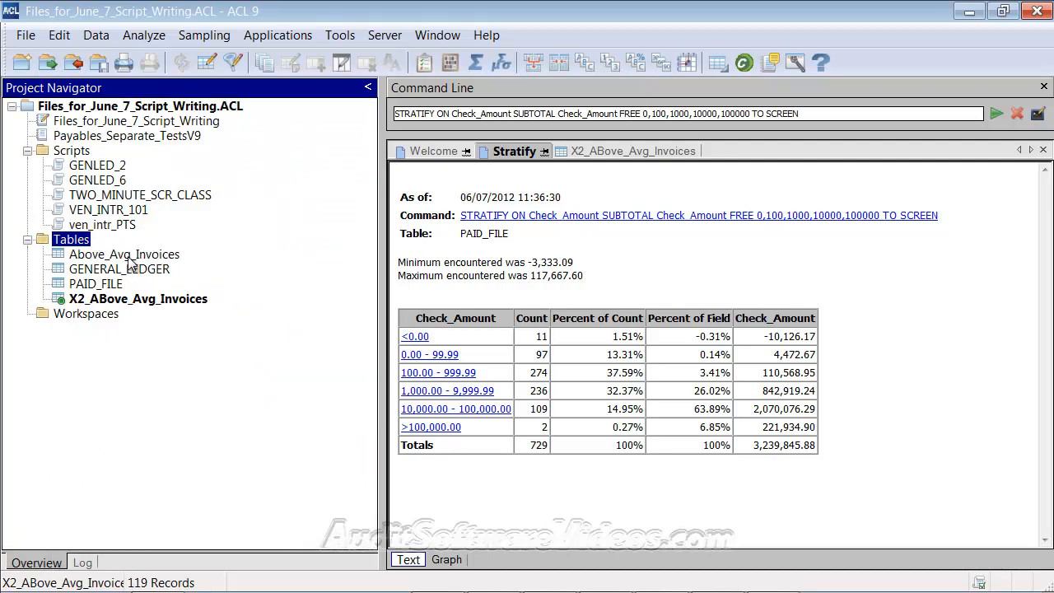
click(129, 256)
click(111, 299)
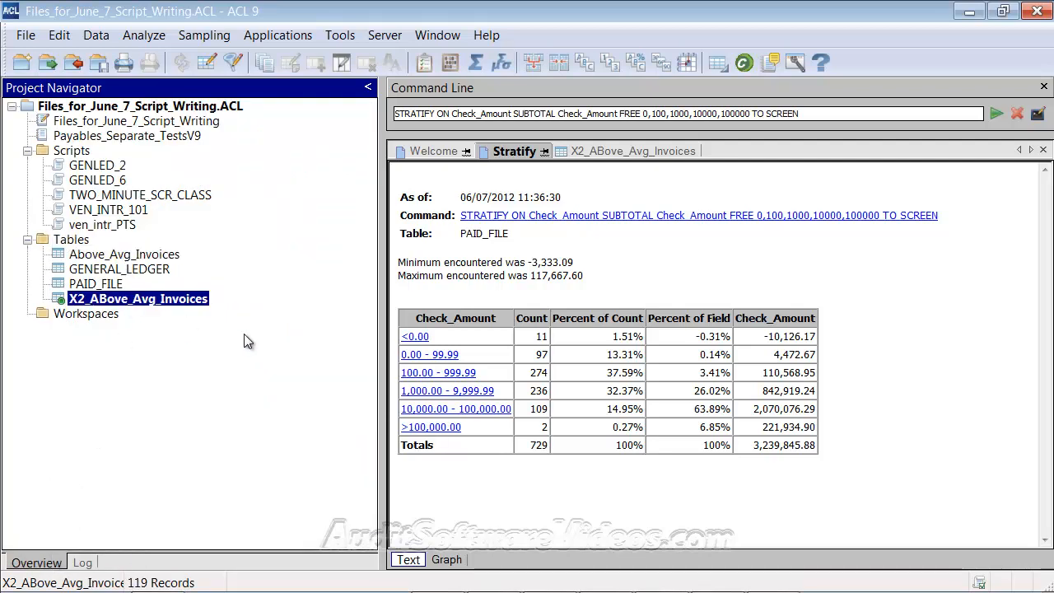
double_click(103, 255)
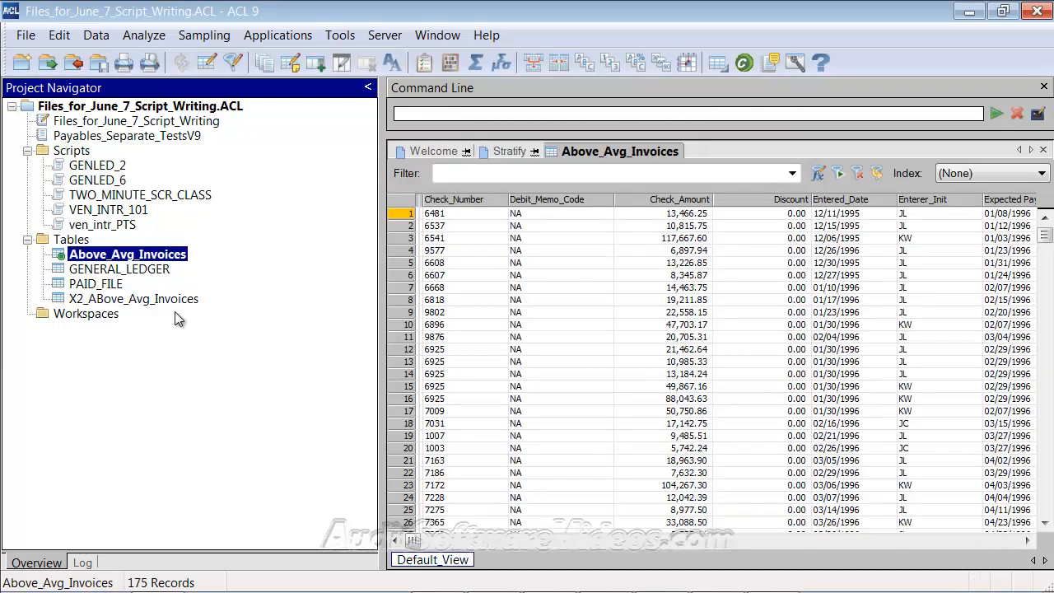
double_click(138, 299)
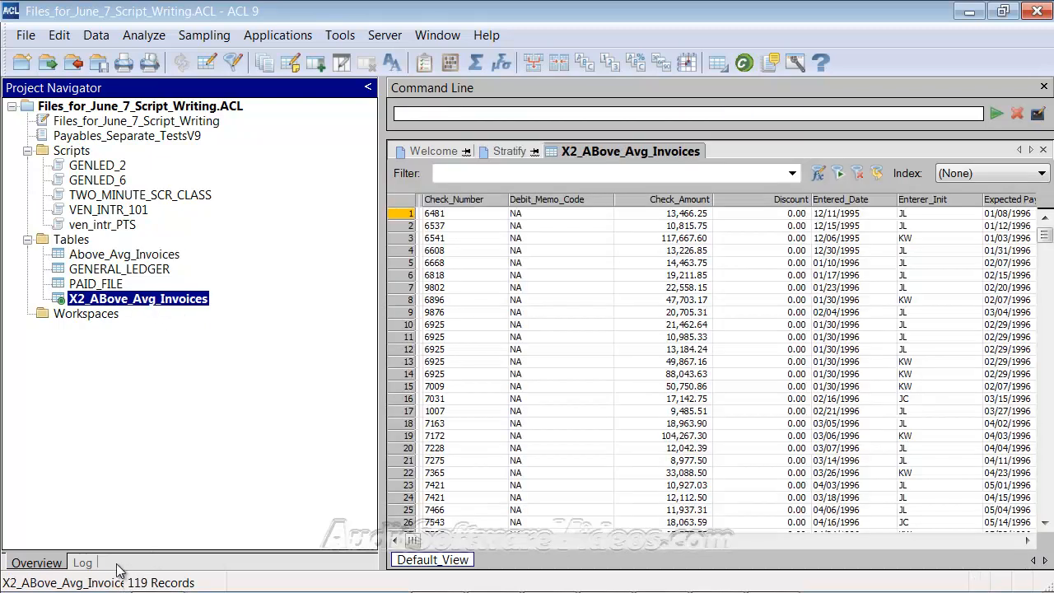
click(82, 562)
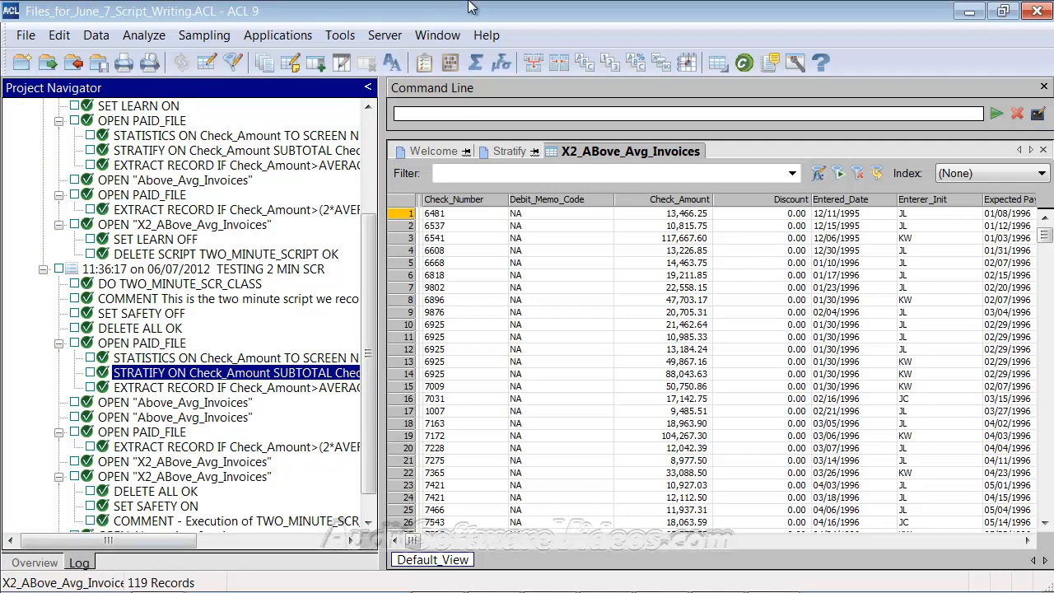
- Collapse the 11:25:17 and Two Minute Script sessions in the log and keep the TESTING 2 MIN SCR session expanded
click(350, 37)
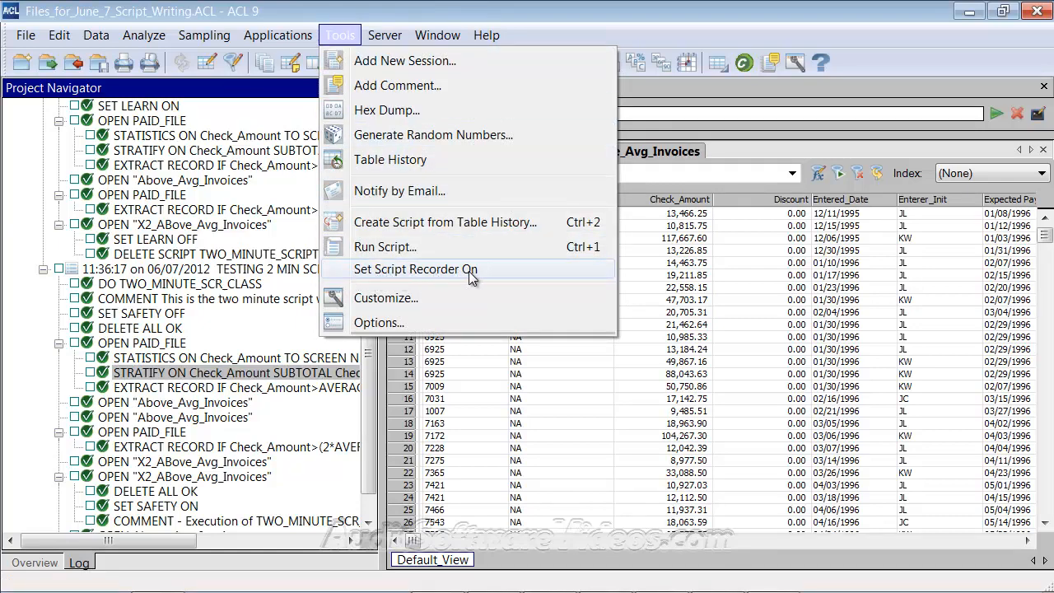
click(381, 278)
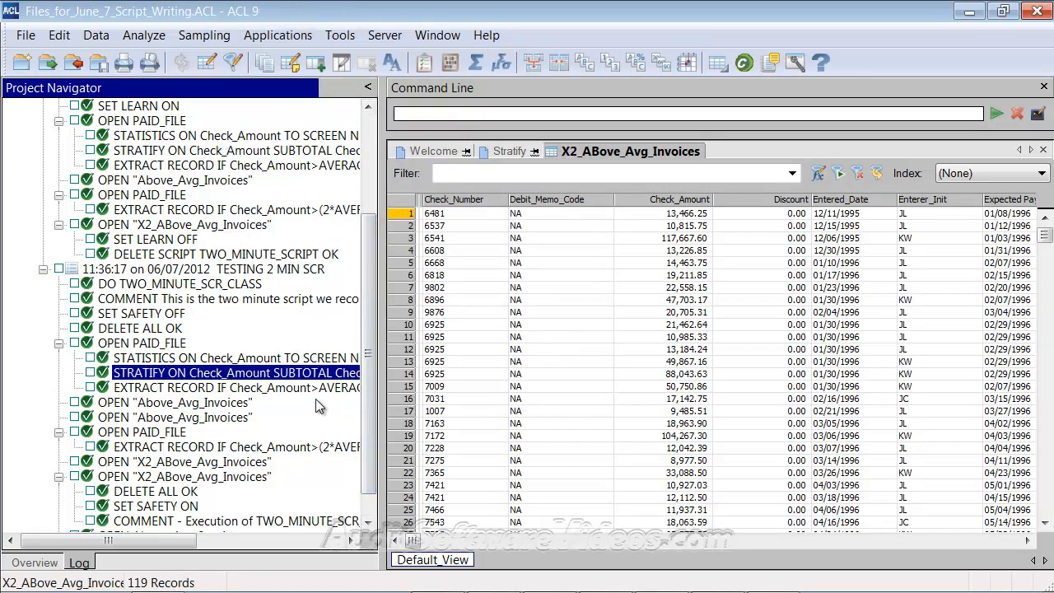
scroll(279, 379, up, 2)
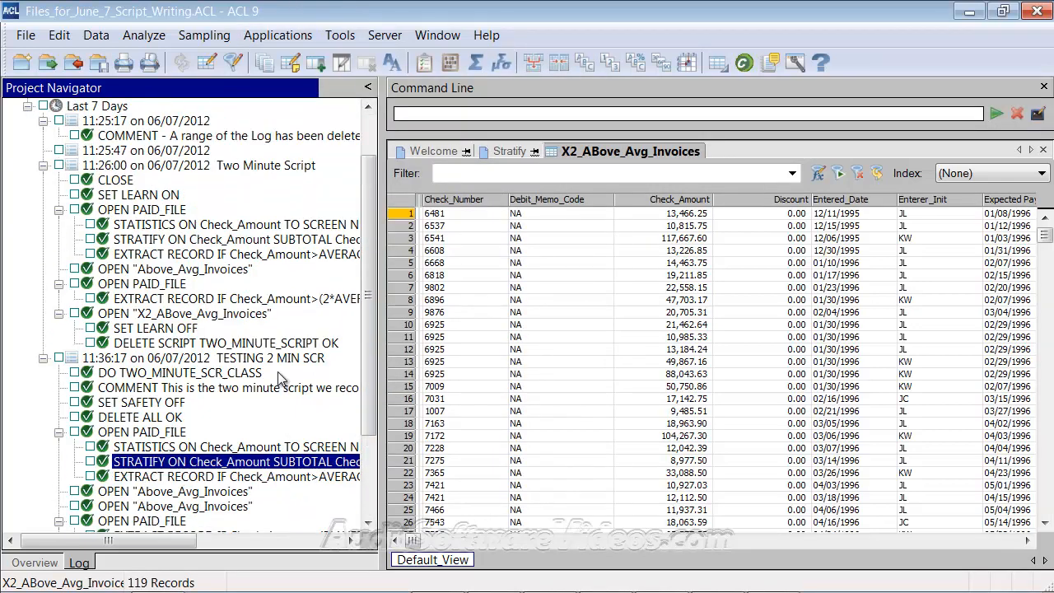
click(44, 358)
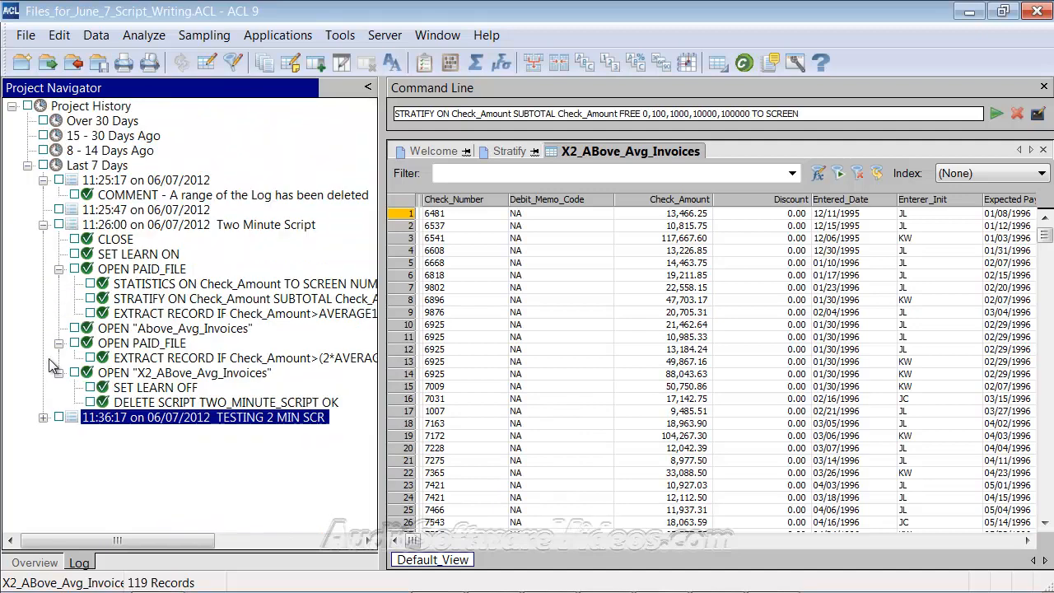
click(44, 181)
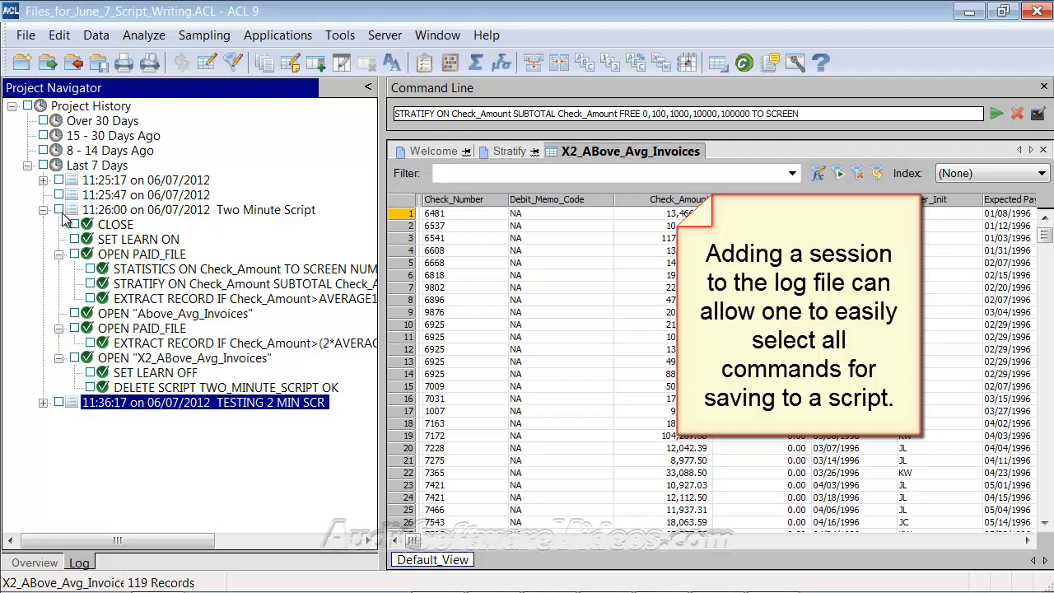
click(43, 403)
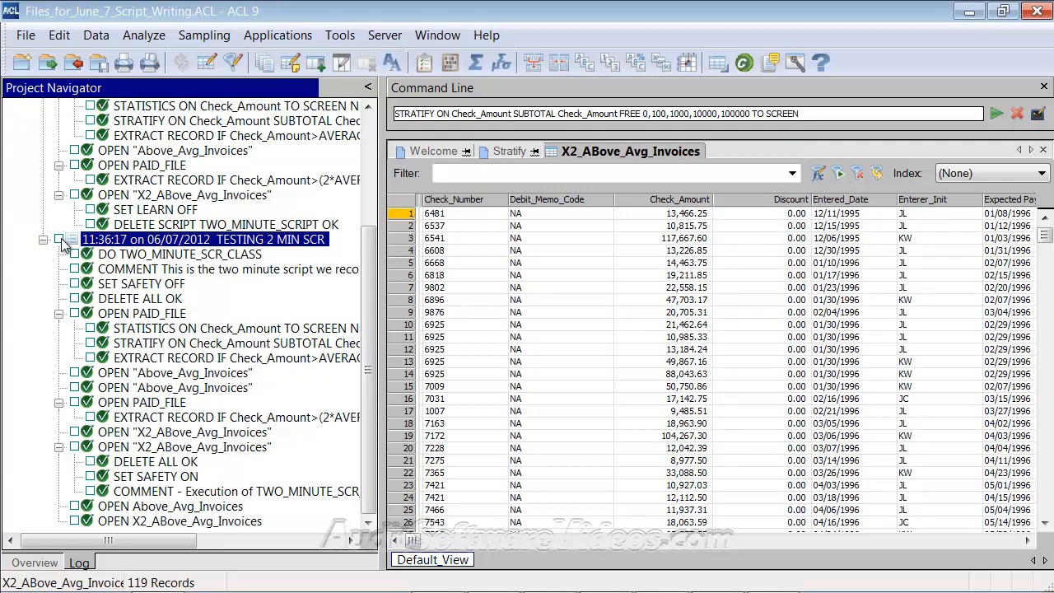
scroll(63, 245, up, 2)
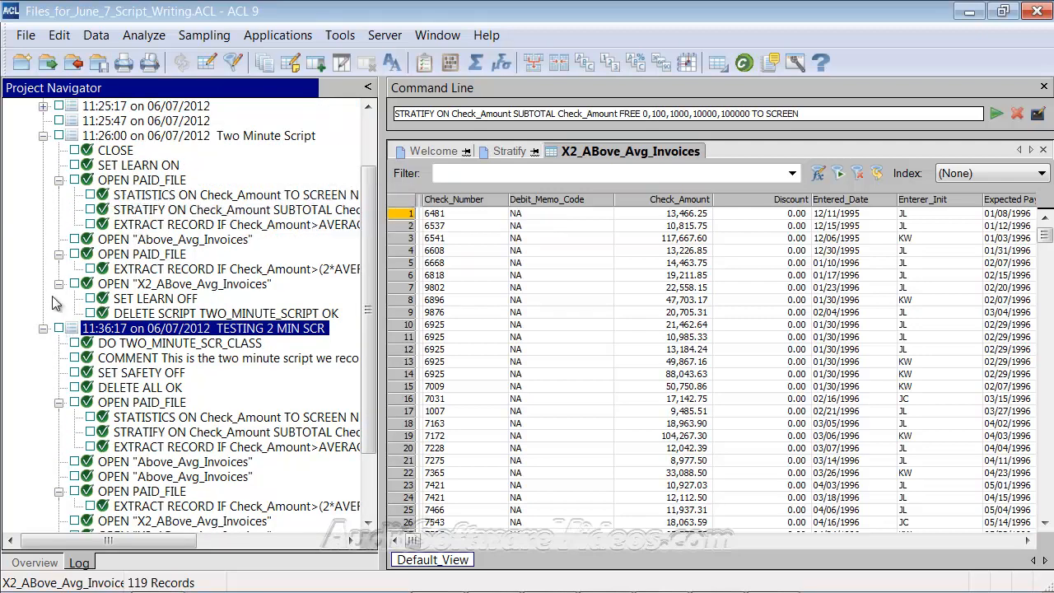
click(43, 136)
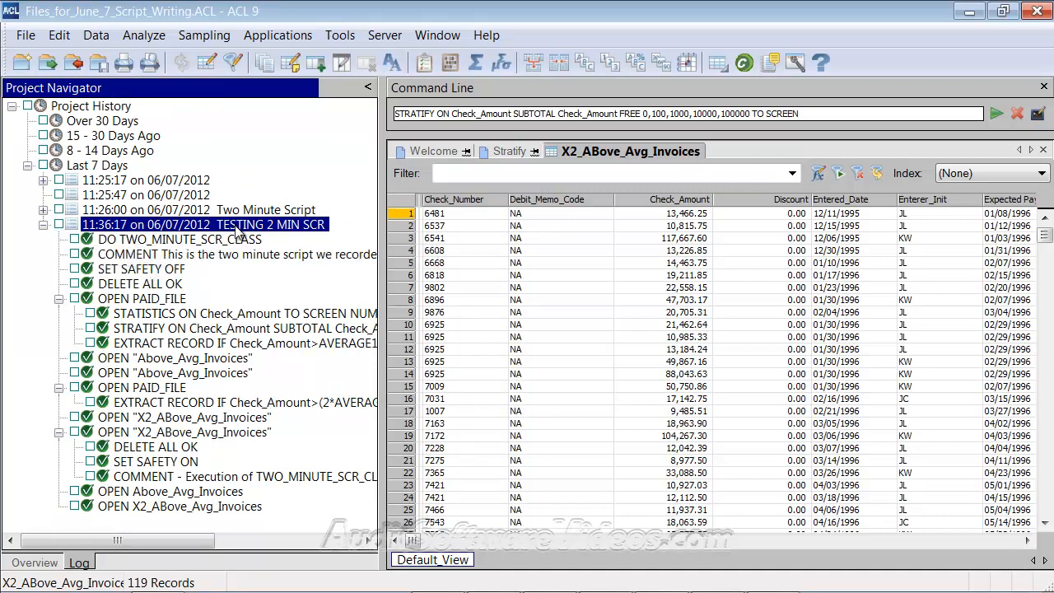
- Save the TESTING 2 MIN SCR session's logged commands, except DO TWO_MINUTE_SCR_CLASS, as a script named LOG_FILE_SAVE_2Min
click(59, 224)
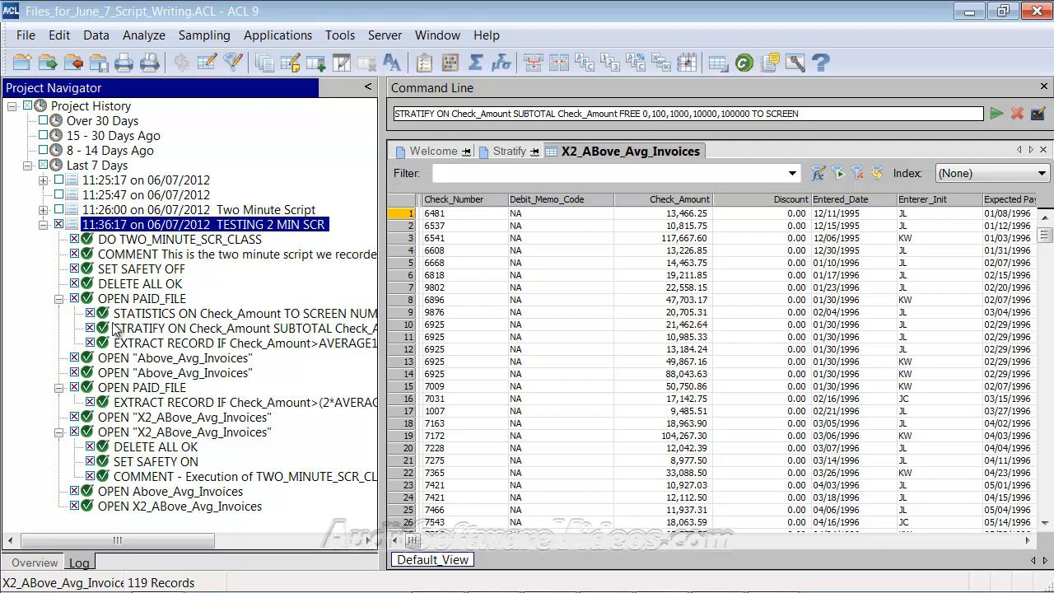
click(74, 240)
right_click(134, 272)
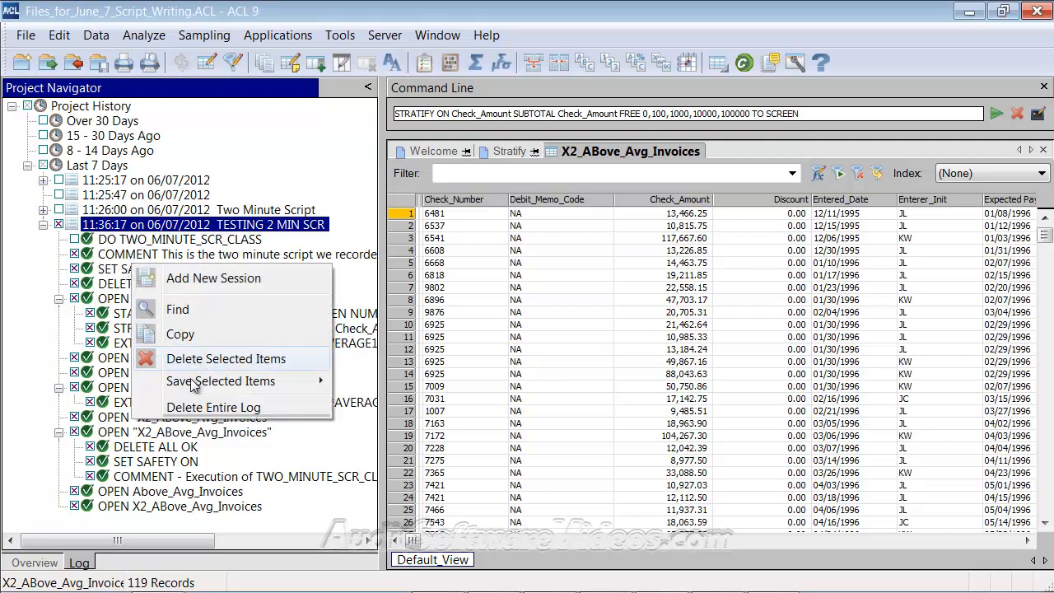
mouse_move(204, 386)
click(390, 420)
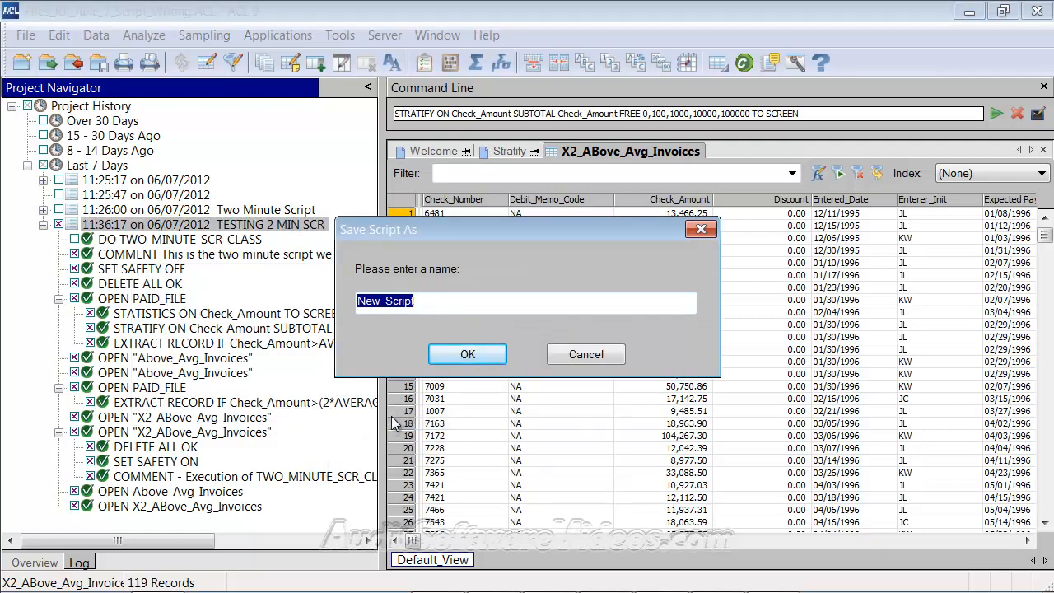
text(LOG FILE SAVE )
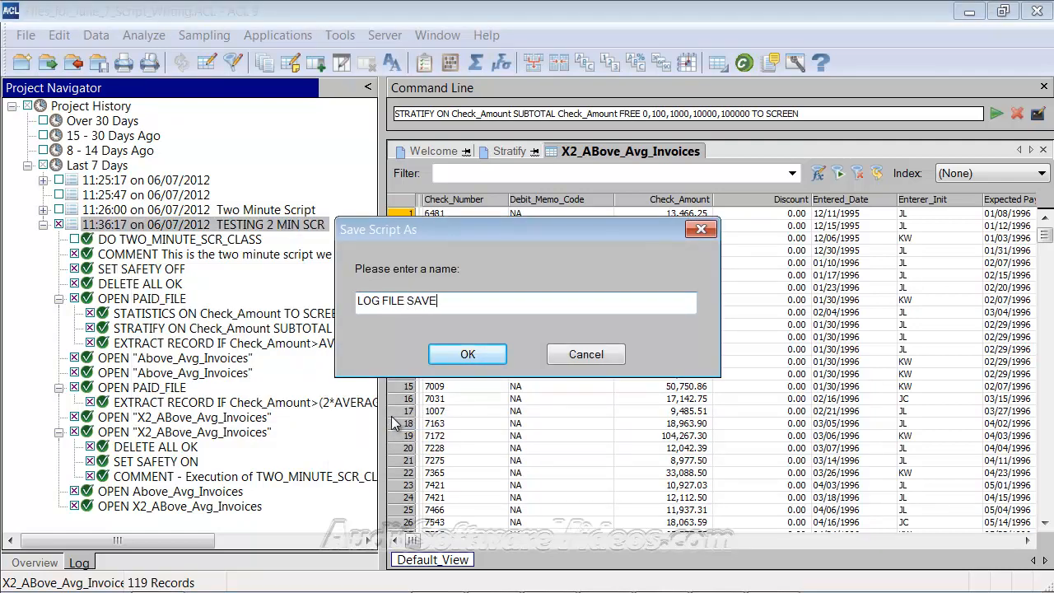
text(2MIN)
key(Return)
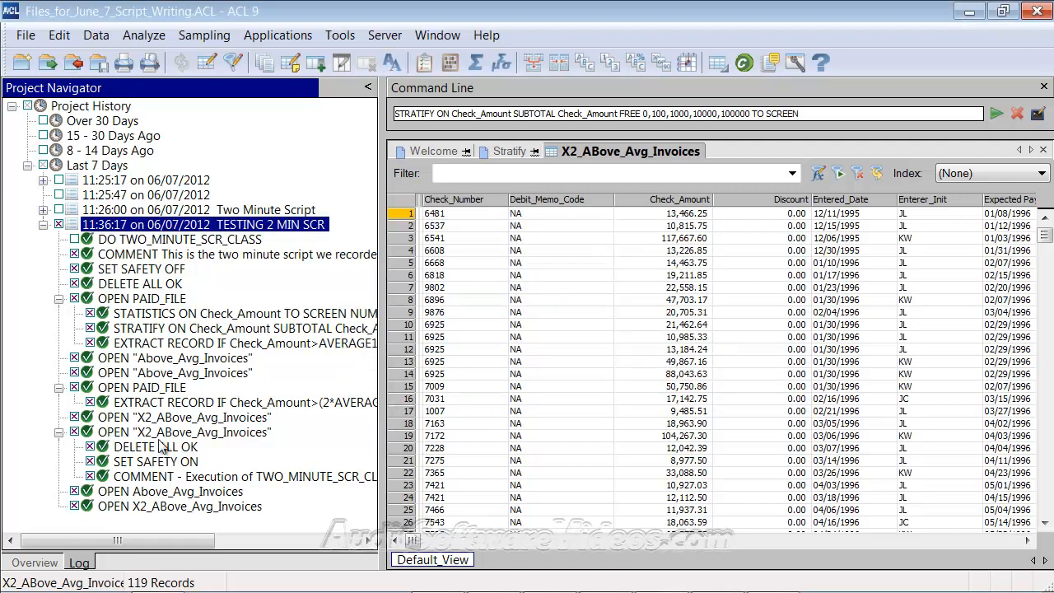
- Open the LOG_FILE_SAVE_2Min script for editing from the project overview
click(36, 563)
drag(114, 285, 80, 164)
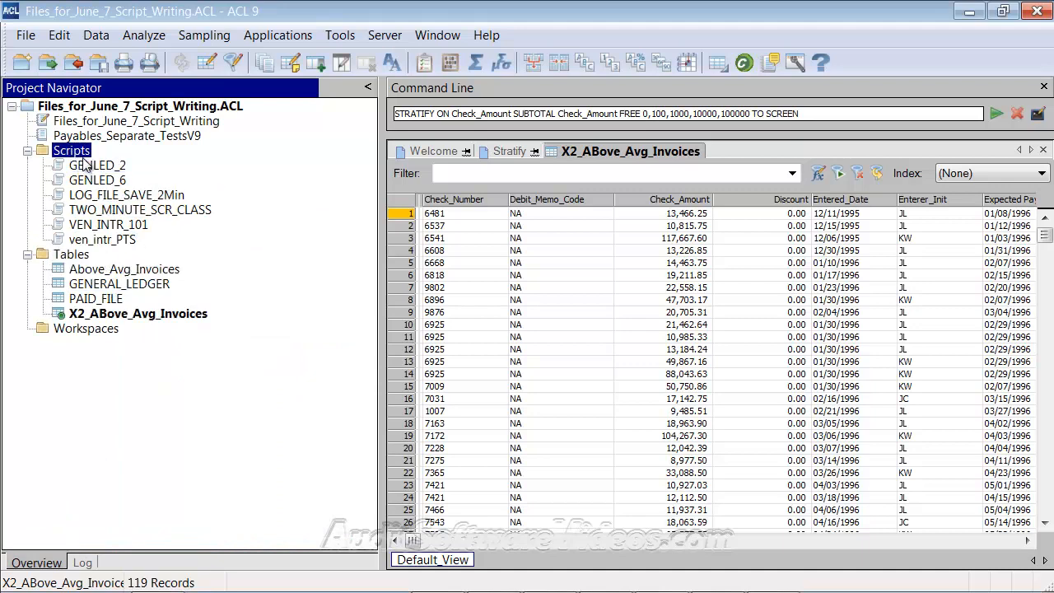
double_click(165, 198)
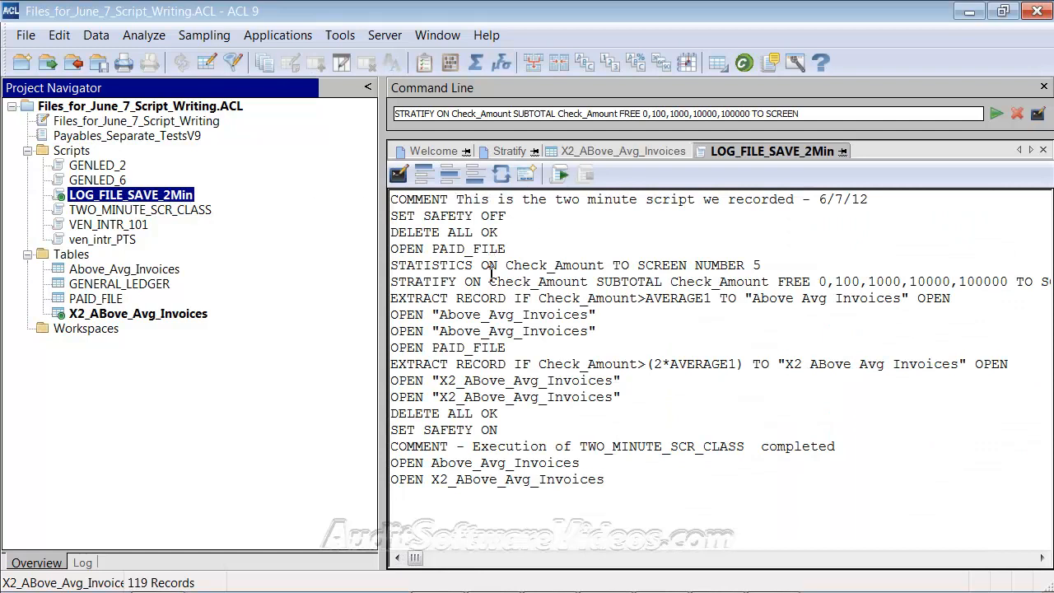
- Delete the duplicate OPEN "Above_Avg_Invoices" line and insert blank lines before and after the remaining one and after the second OPEN PAID_FILE
drag(607, 316, 360, 321)
key(Delete)
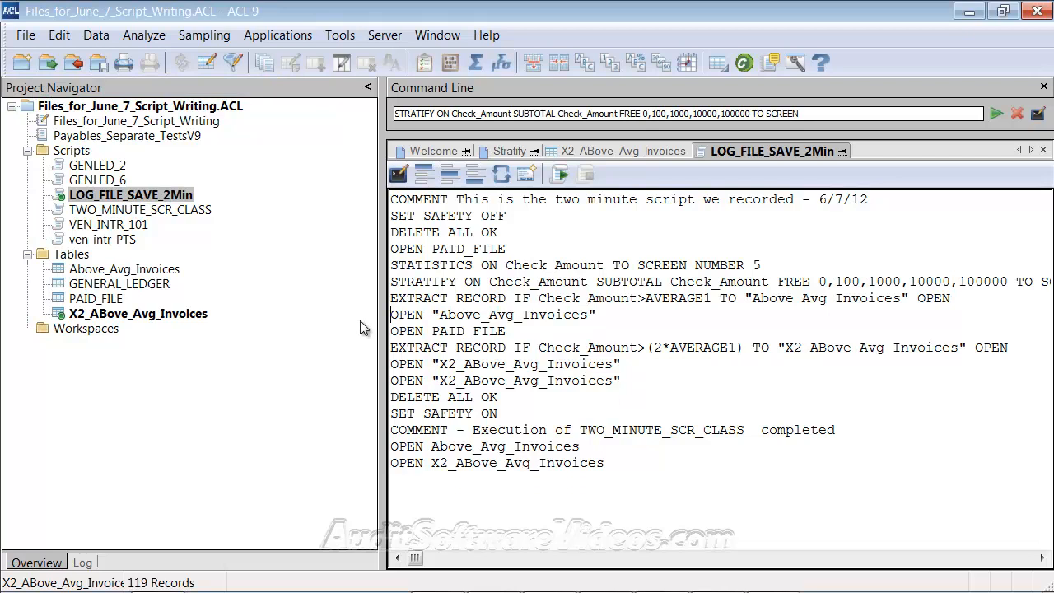
key(Return)
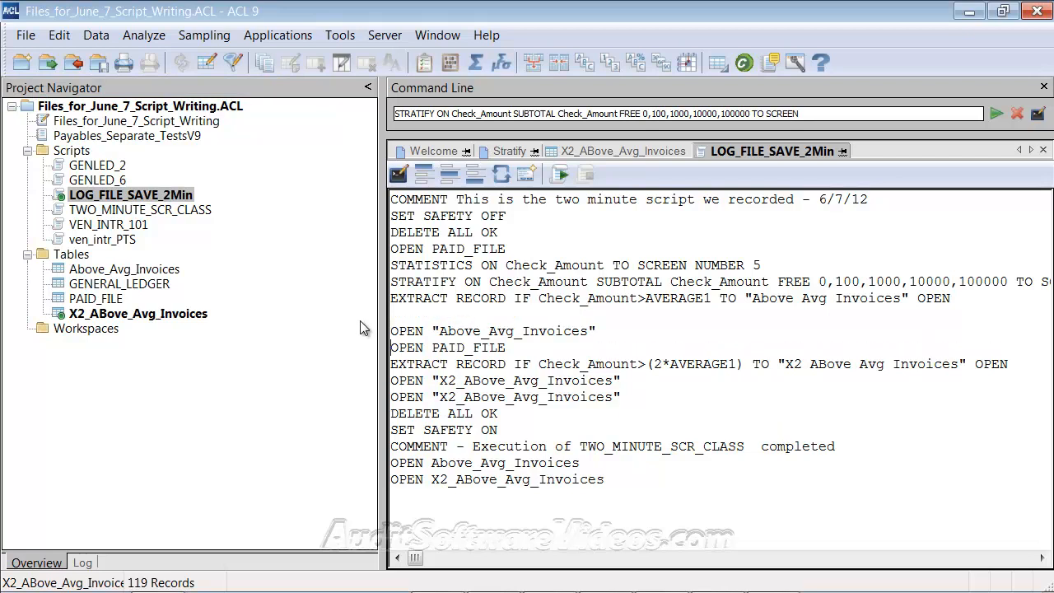
key(Down)
key(Return)
key(Down)
key(Return)
- Delete the duplicate OPEN "X2_ABove_Avg_Invoices" line and insert a blank line above the remaining one
key(Down)
key(shift+Down)
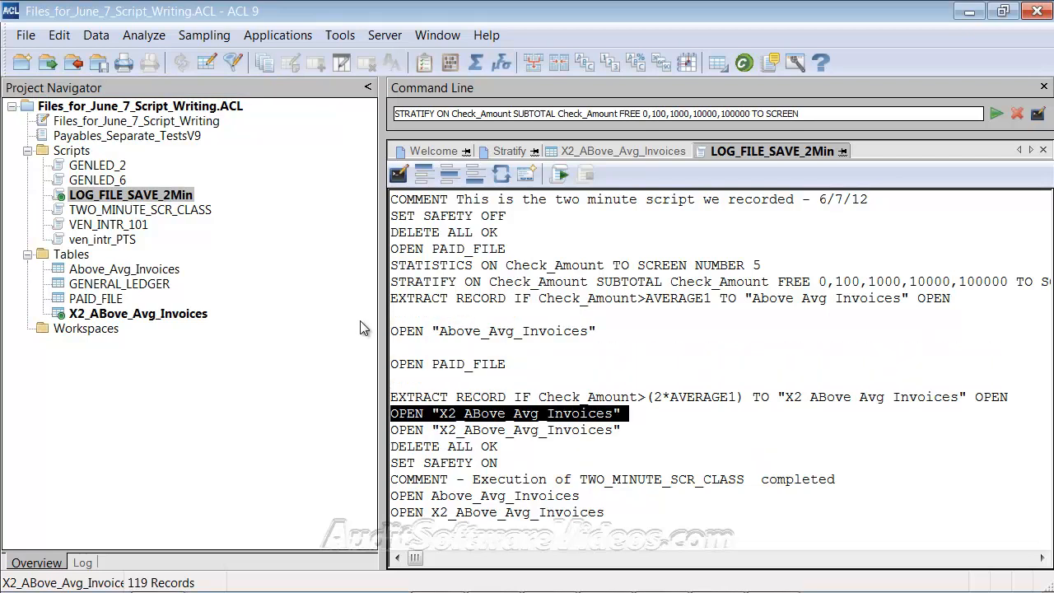
key(Delete)
key(Down)
key(Up)
key(Return)
- Delete the script's last three lines, from the execution-completed COMMENT through OPEN X2_ABove_Avg_Invoices
key(Down)
key(Down)
key(Down)
key(shift+Down)
key(shift+Down)
key(shift+Down)
key(Delete)
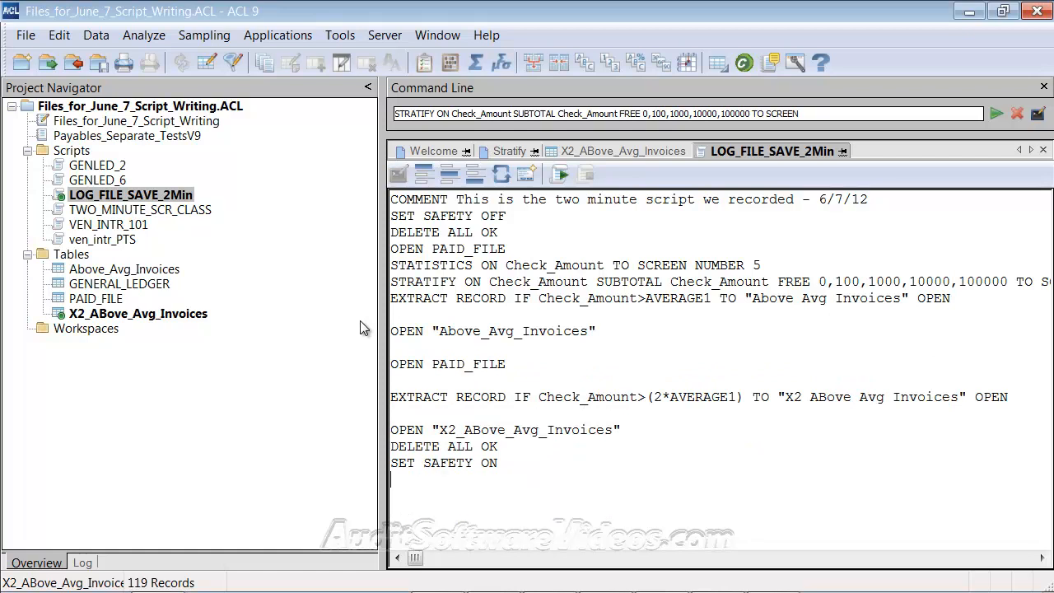
- Insert blank lines above the final DELETE ALL OK and SET SAFETY ON commands
key(Up)
key(Return)
key(Up)
key(Up)
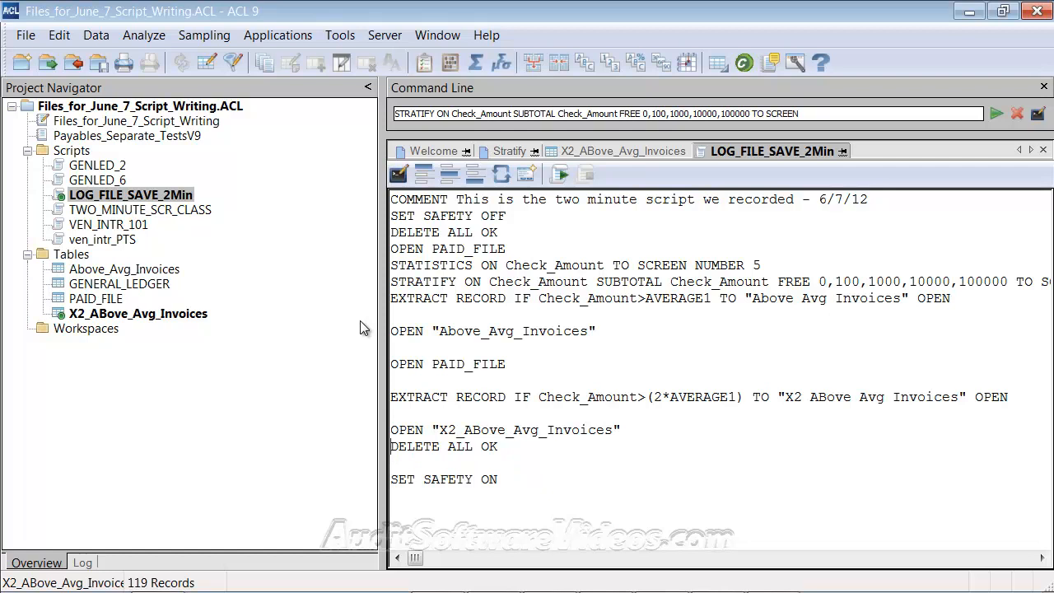
key(Return)
- Insert a blank line between each pair of commands from the opening COMMENT down to the first EXTRACT line
click(394, 298)
key(Return)
key(Up)
key(Return)
key(Up)
key(Up)
key(Return)
key(Up)
key(Up)
key(Return)
key(Up)
key(Return)
key(Up)
key(Return)
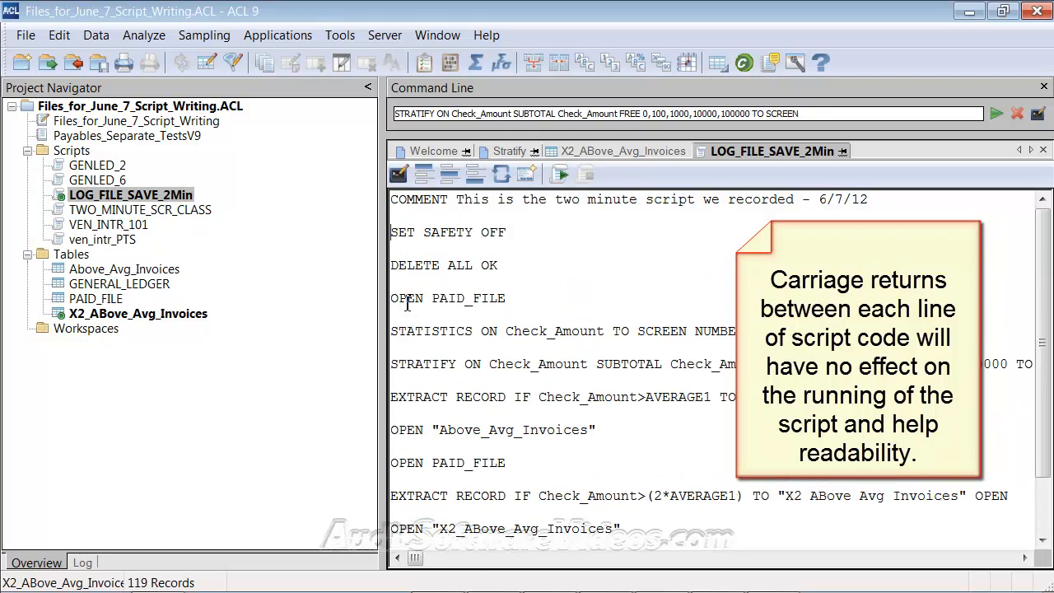
- Widen the script editor and compare LOG_FILE_SAVE_2Min with the TWO_MINUTE_SCR_CLASS script
scroll(469, 535, down, 2)
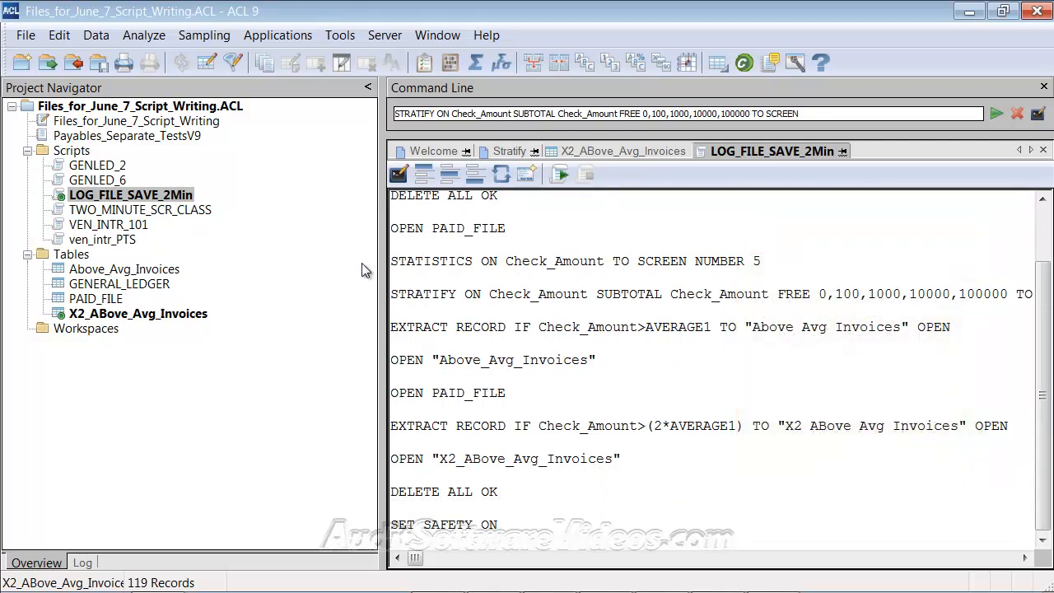
drag(381, 272, 278, 272)
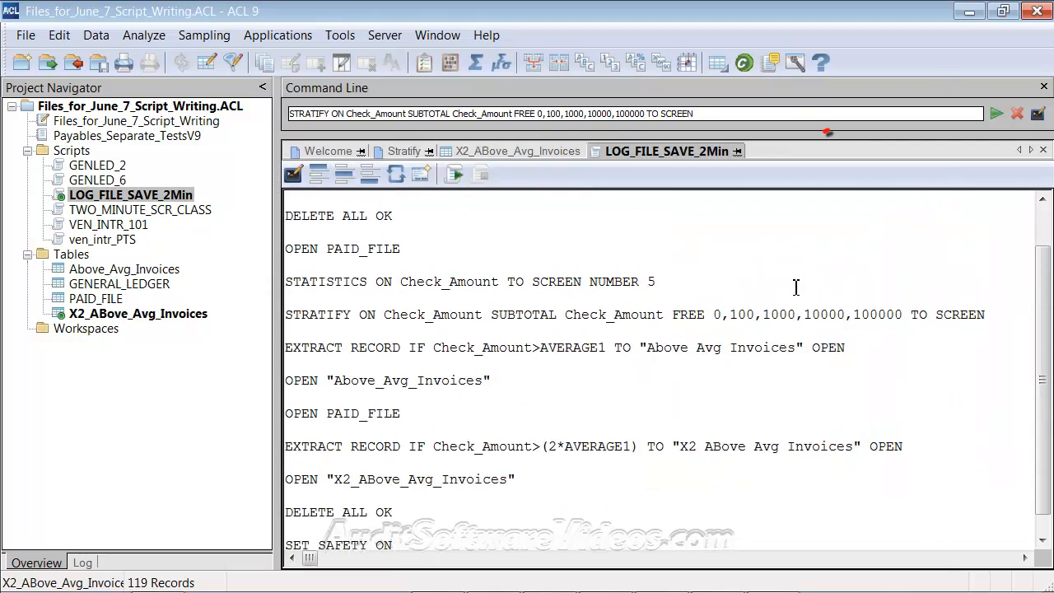
scroll(667, 363, up, 2)
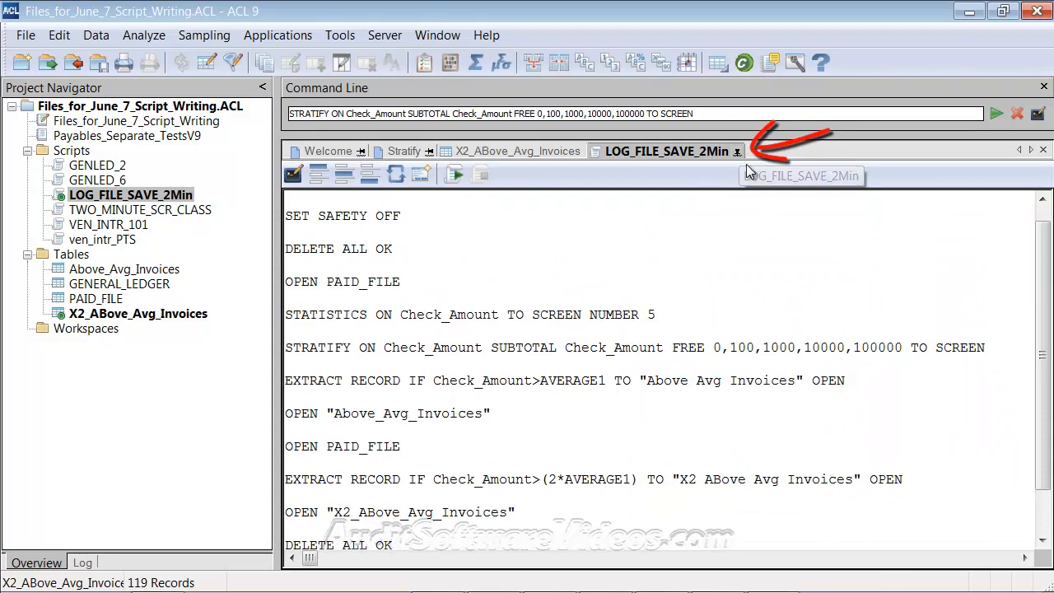
double_click(162, 211)
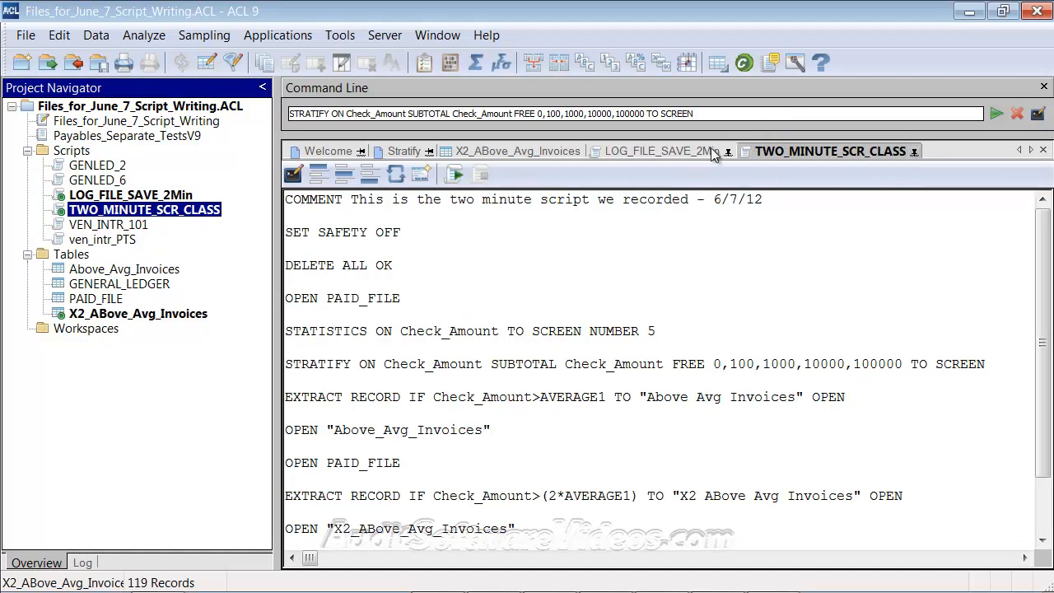
click(685, 151)
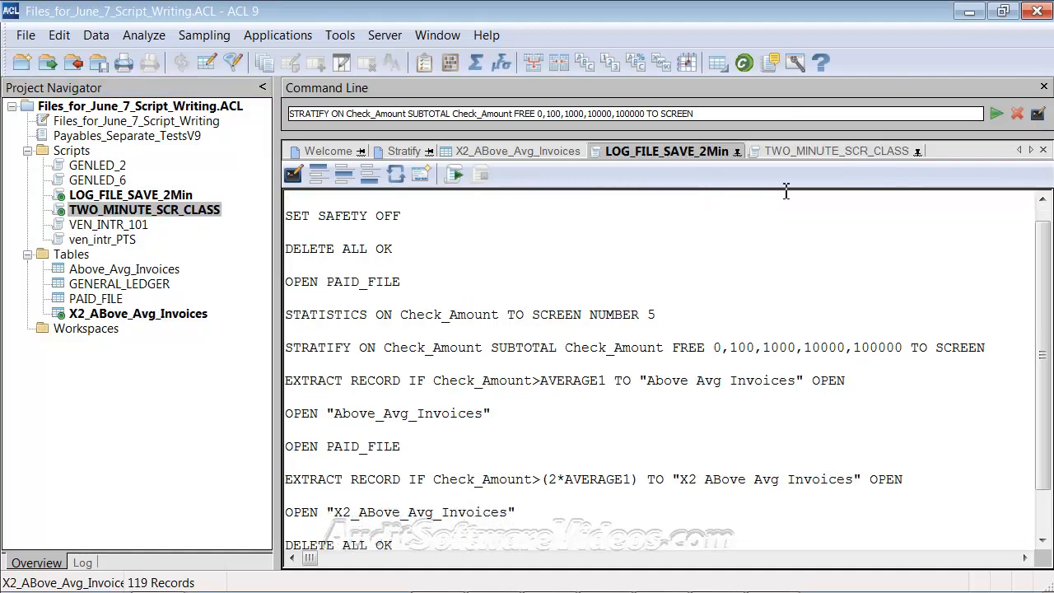
- Check the command lines of LOG_FILE_SAVE_2Min against TWO_MINUTE_SCR_CLASS by alternating between the two scripts
click(810, 151)
click(685, 150)
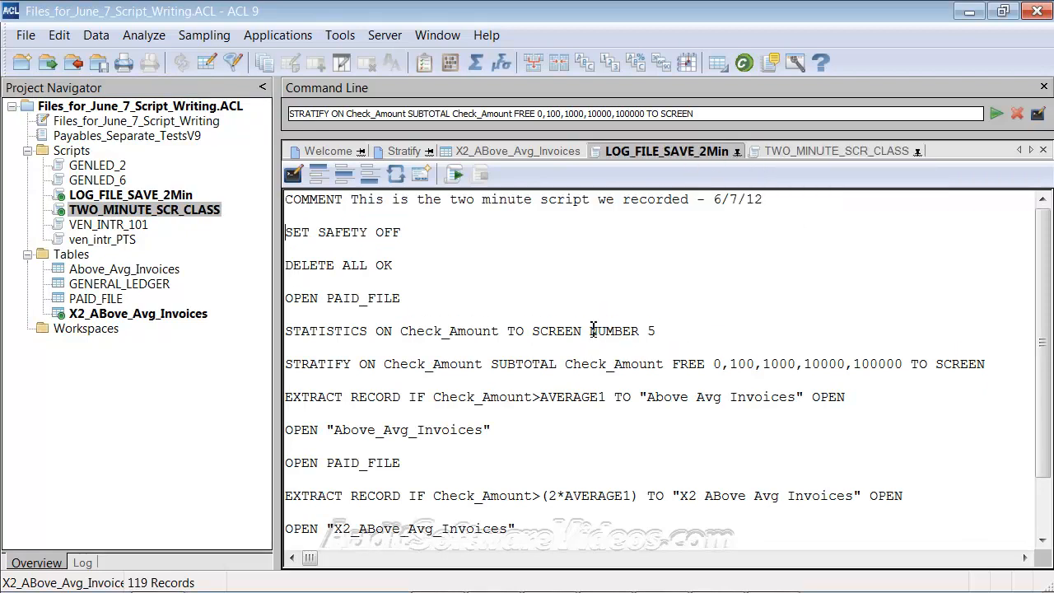
click(798, 151)
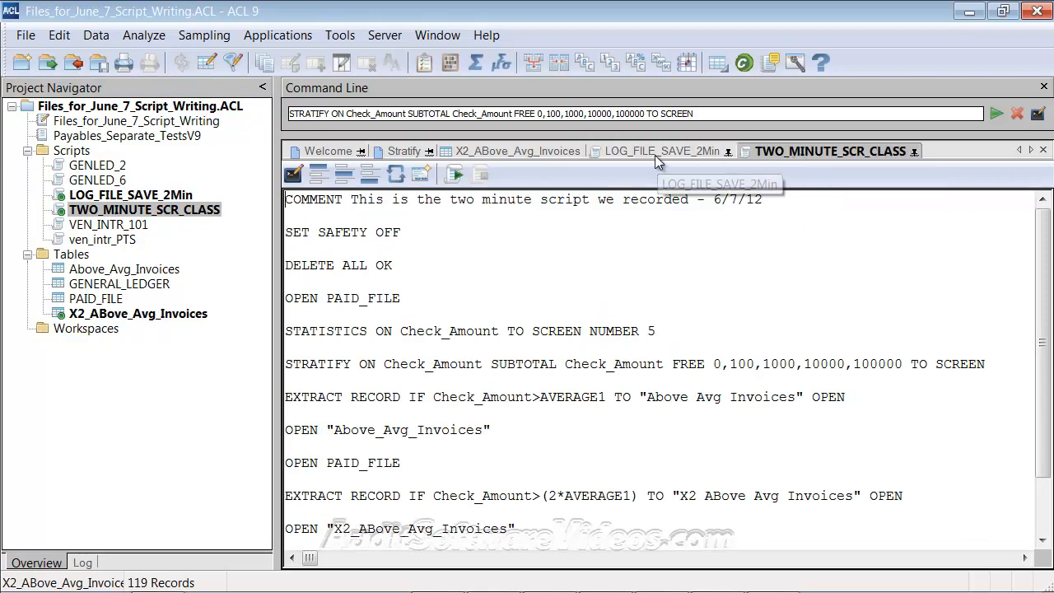
click(656, 155)
click(786, 152)
click(675, 155)
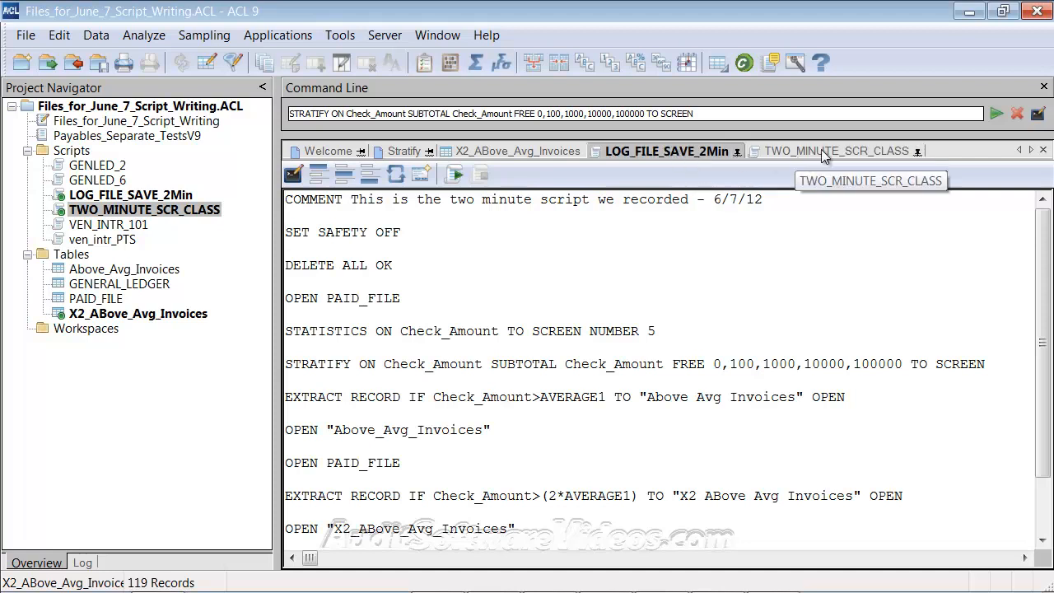
click(821, 149)
click(708, 152)
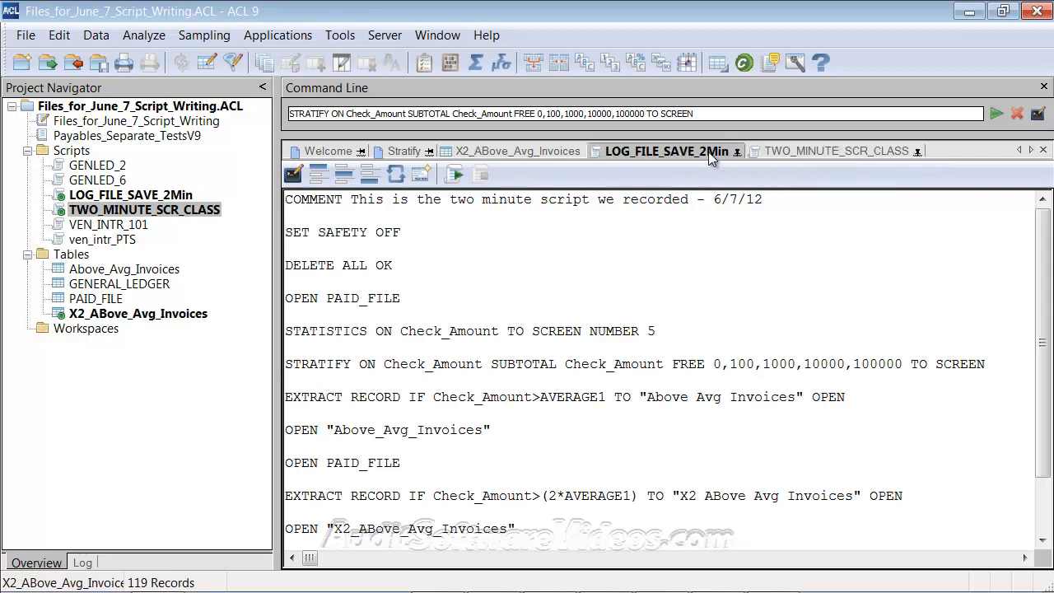
- Close both scripts, saving the changes made to LOG_FILE_SAVE_2Min
click(1043, 149)
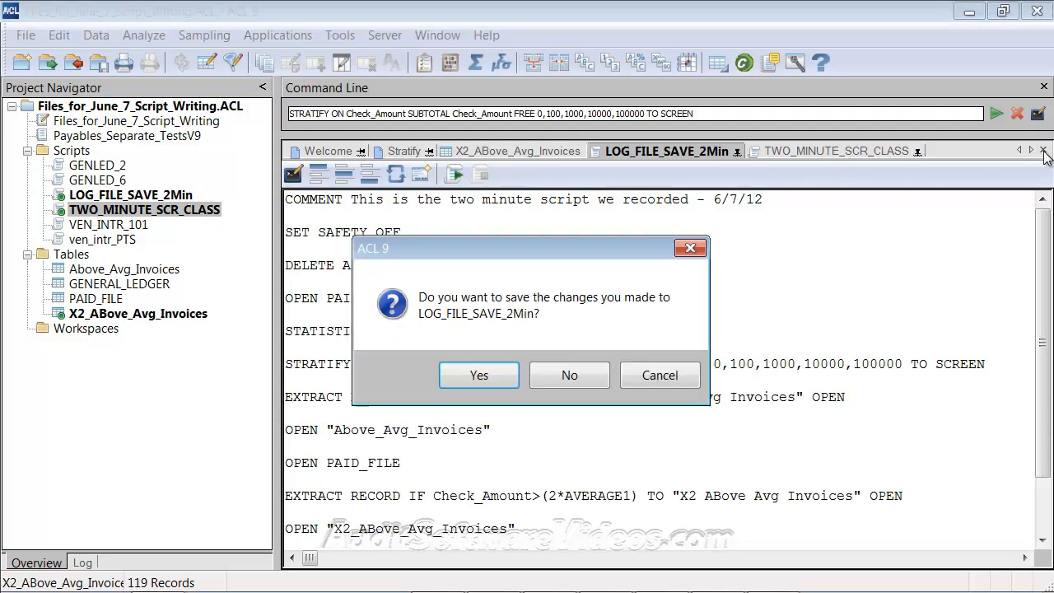
click(498, 375)
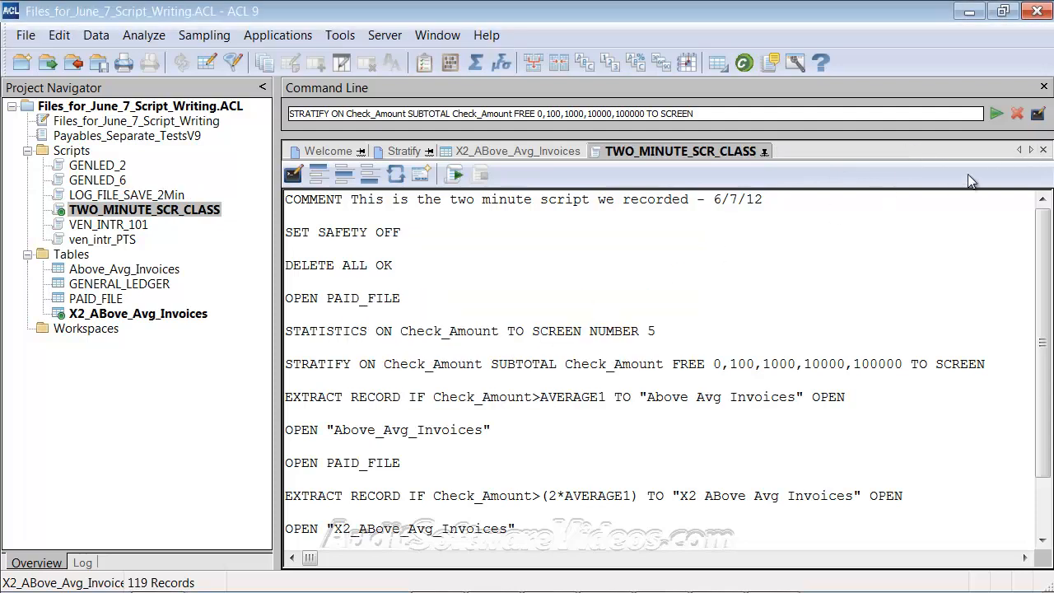
click(1043, 151)
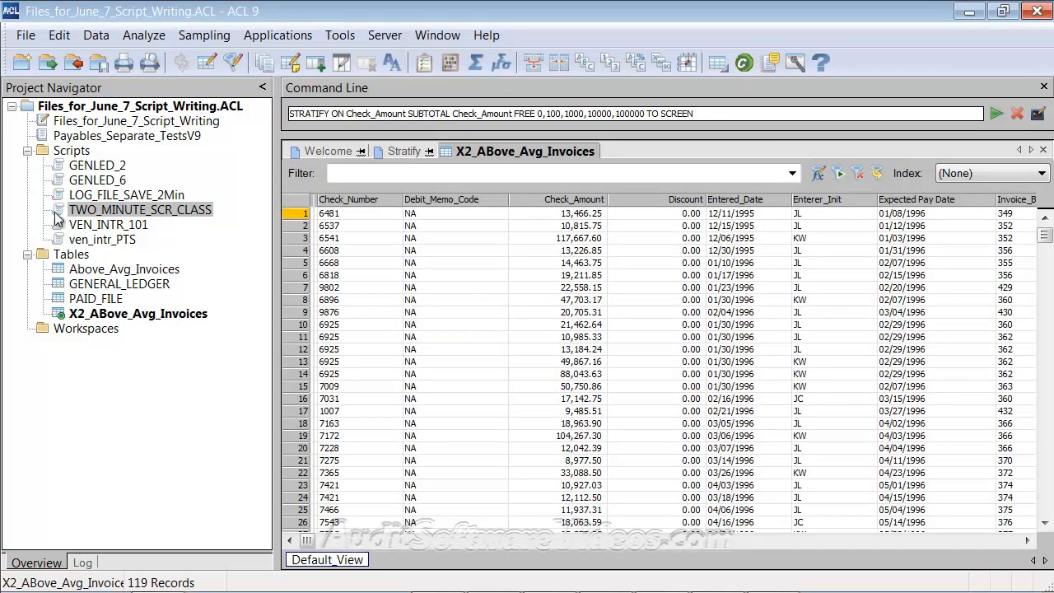
- Add a new session without a name to the project log and clear the STRATIFY command from the command line
click(79, 562)
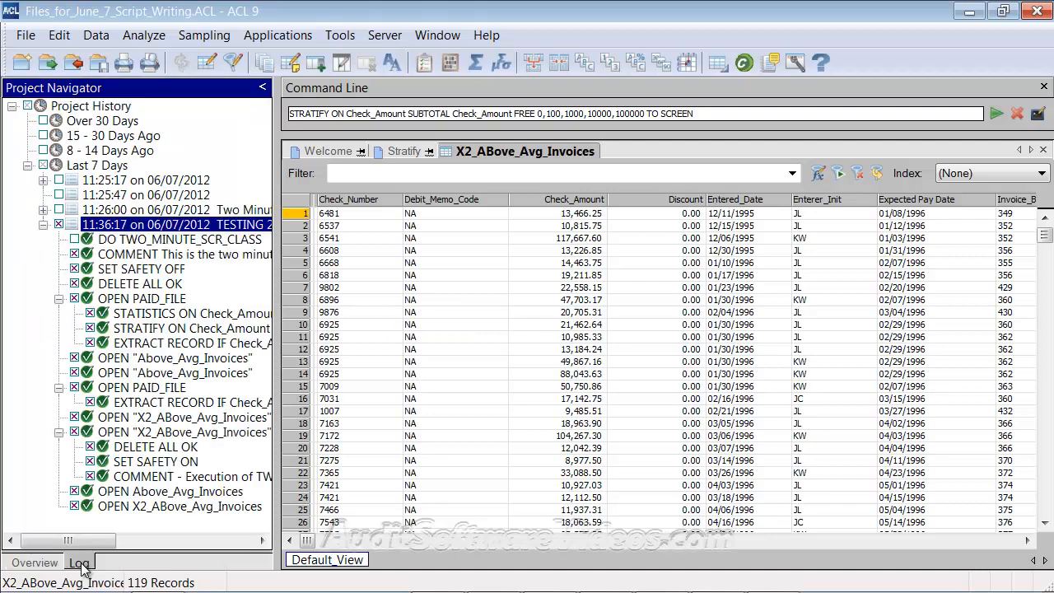
click(27, 165)
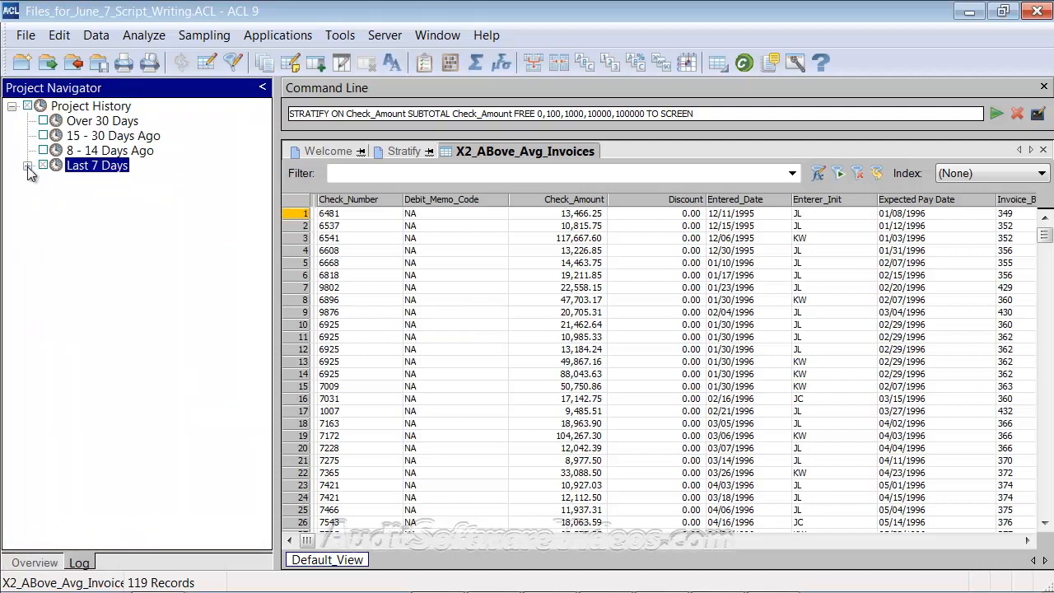
click(28, 166)
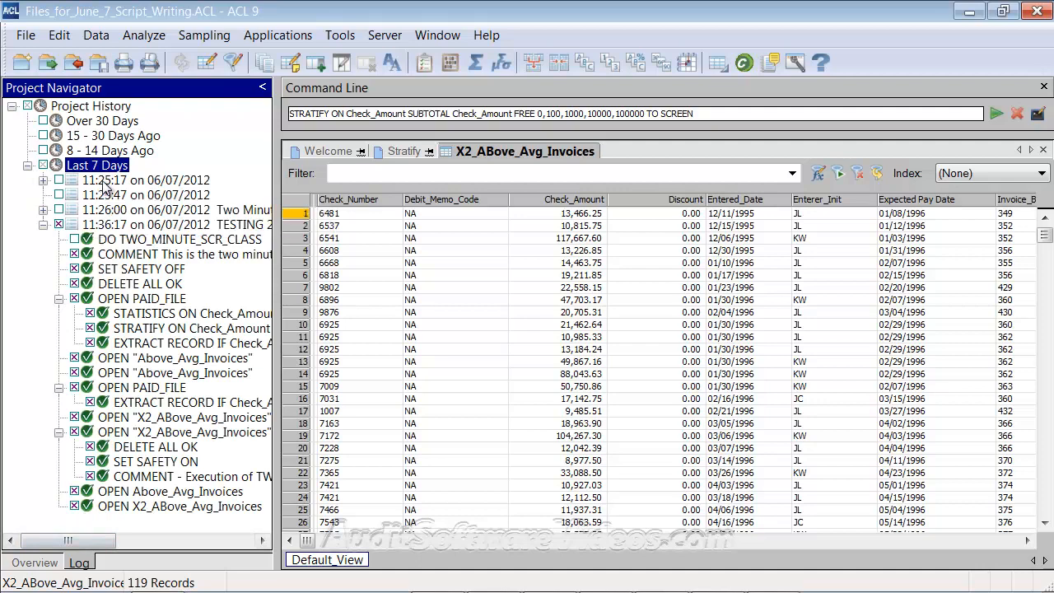
click(42, 224)
right_click(114, 262)
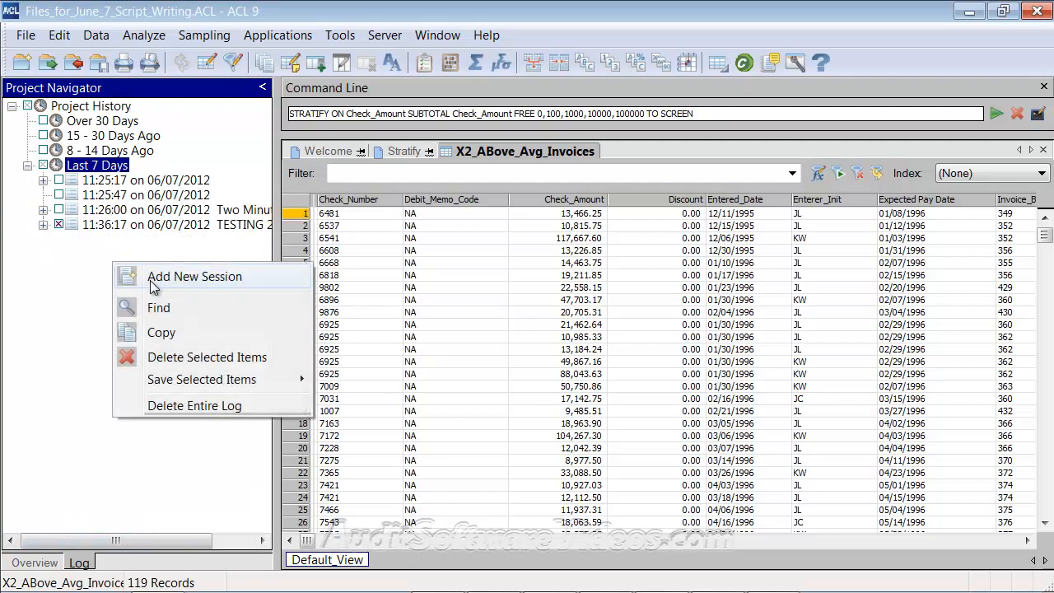
click(148, 277)
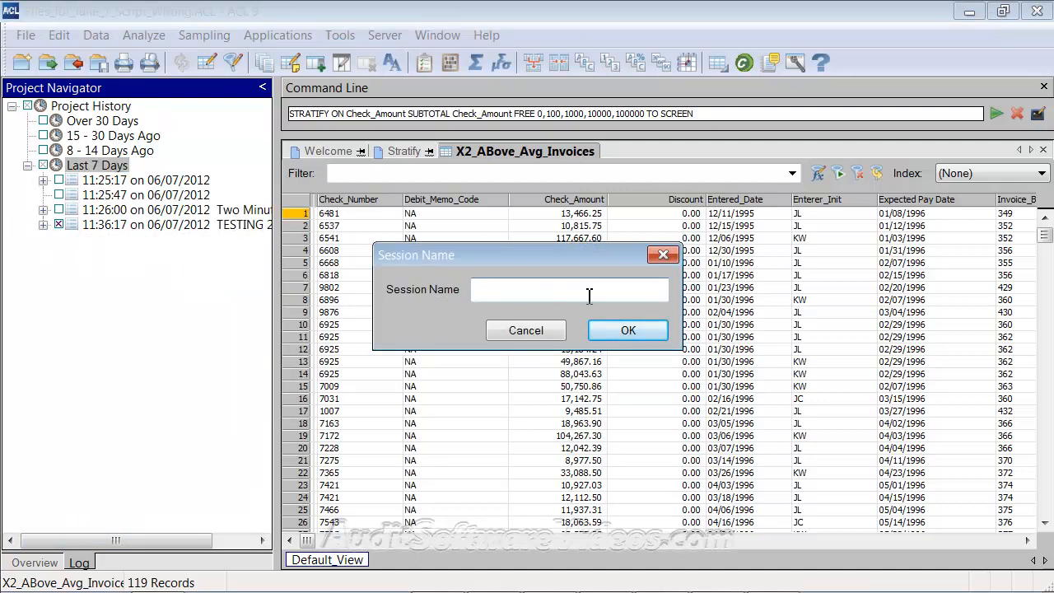
click(628, 329)
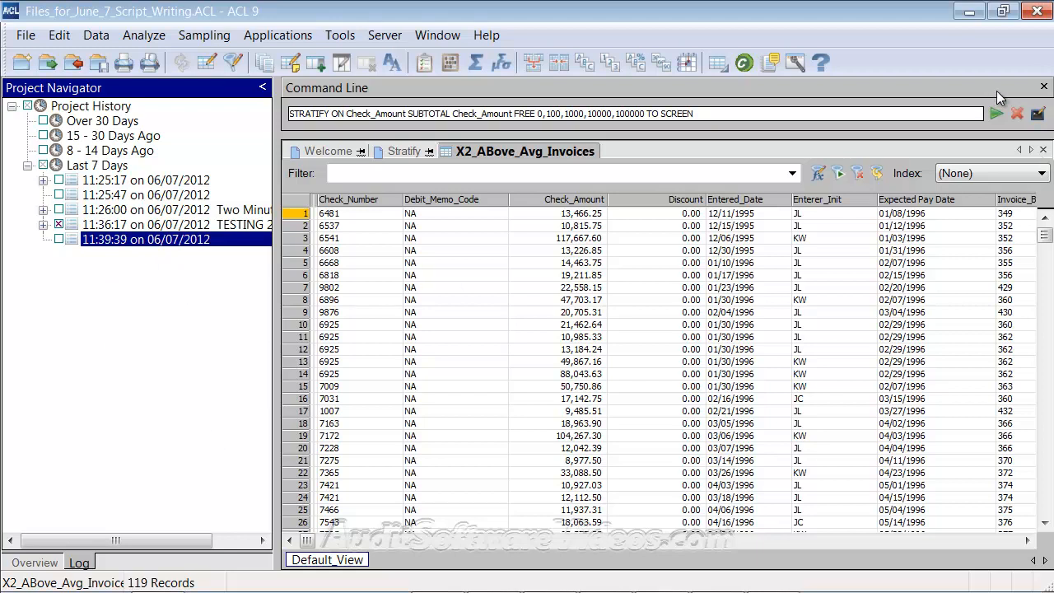
click(1018, 114)
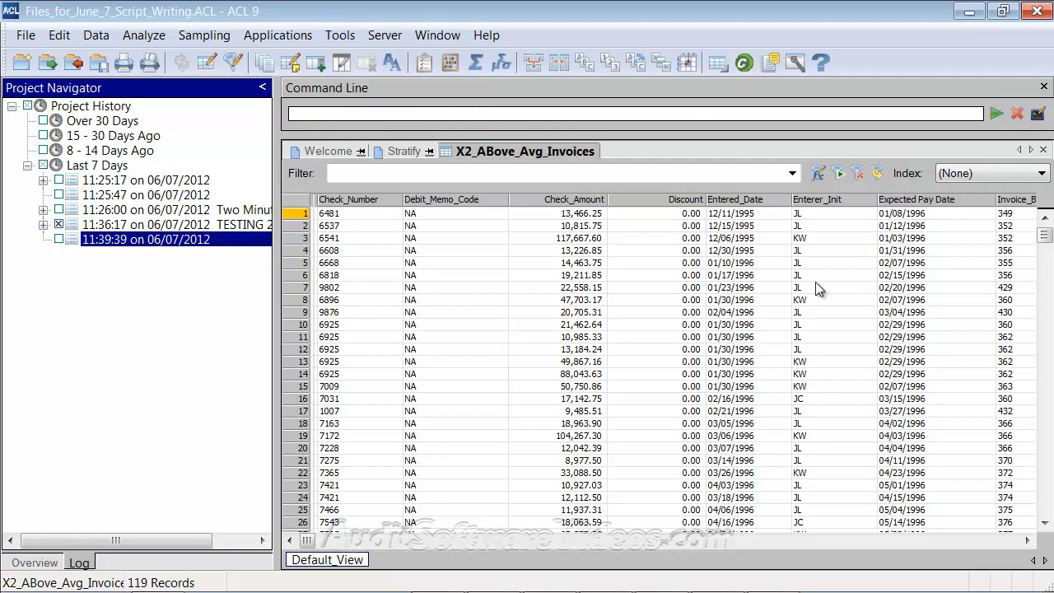